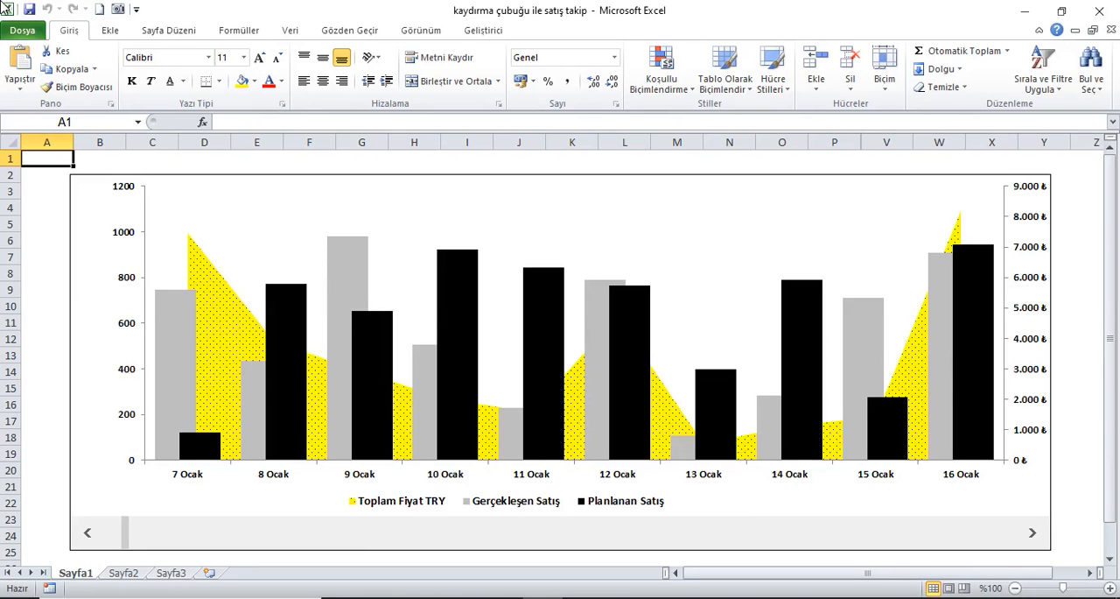
# Step: Review the sales data on Sayfa2, and advance the Sayfa1 chart day by day to the 18–27 Ocak window
pyautogui.click(123, 572)
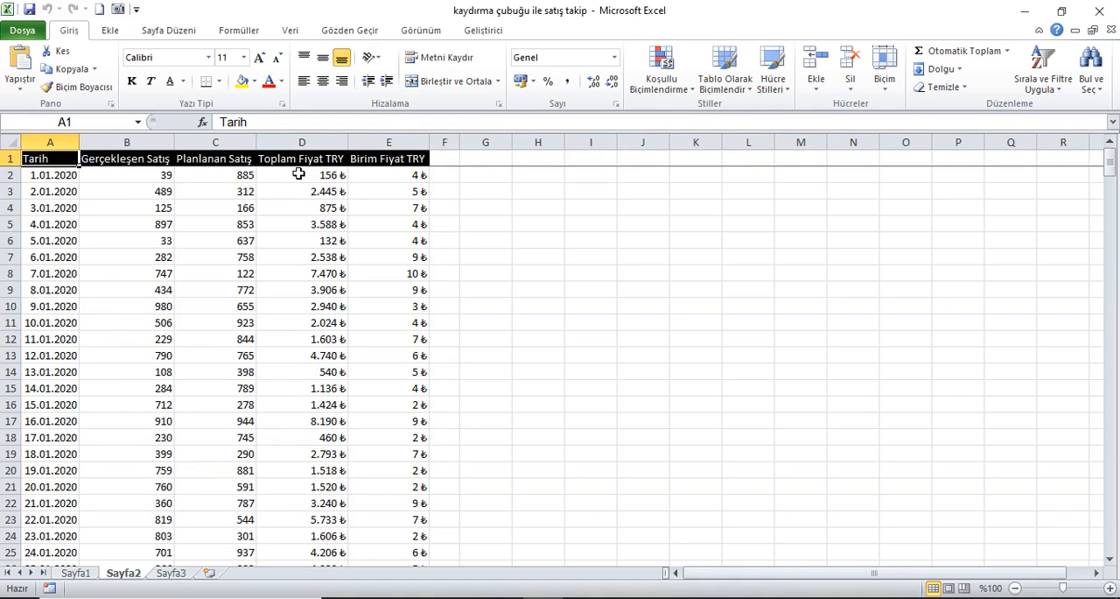
pyautogui.click(76, 572)
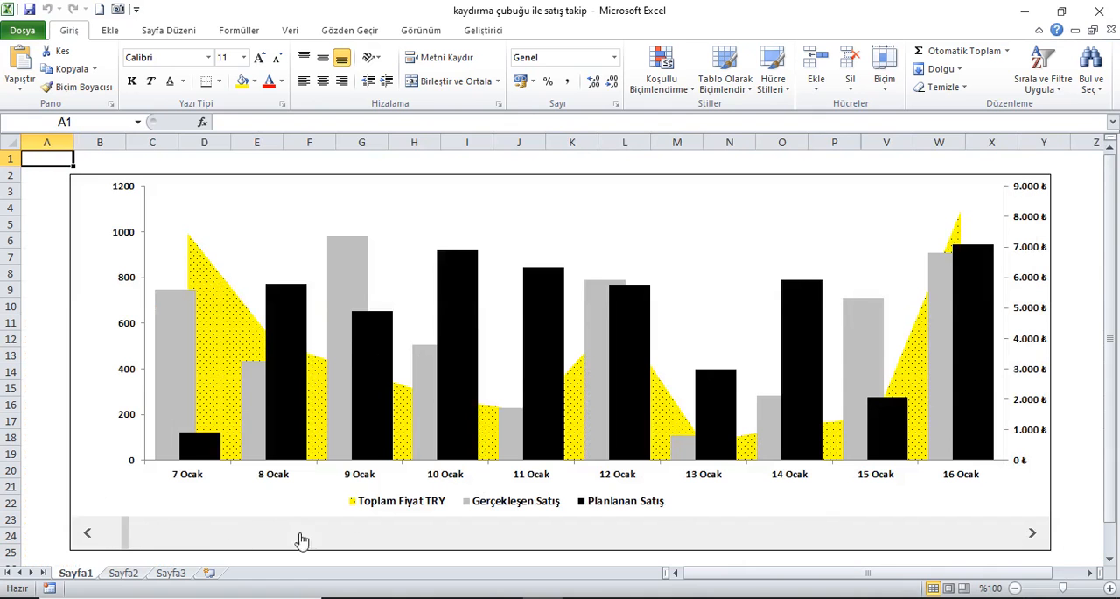
pyautogui.click(1034, 534)
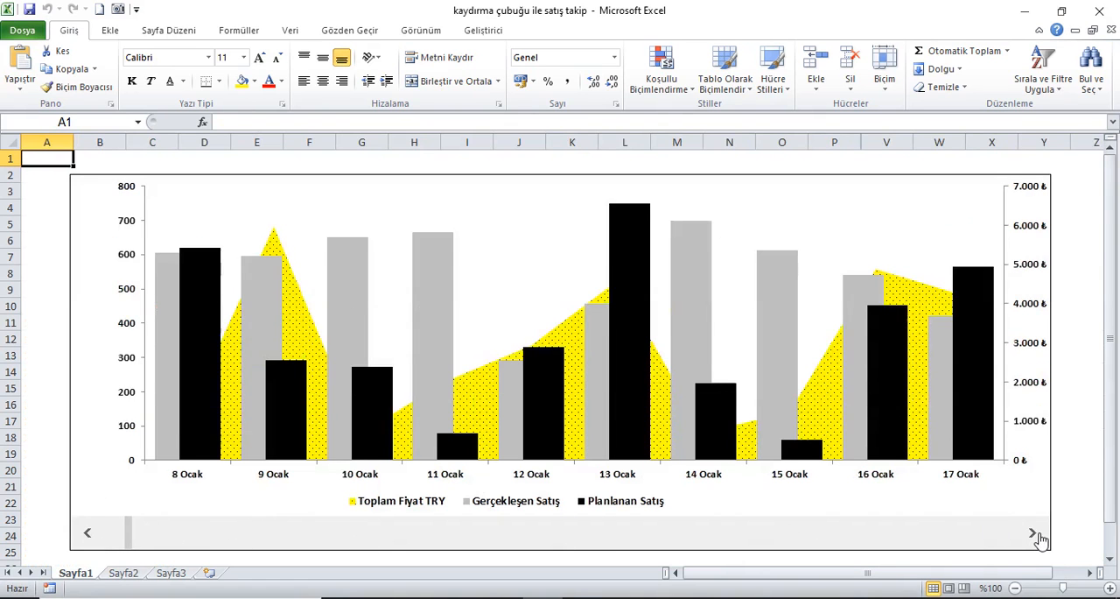
pyautogui.click(1033, 534)
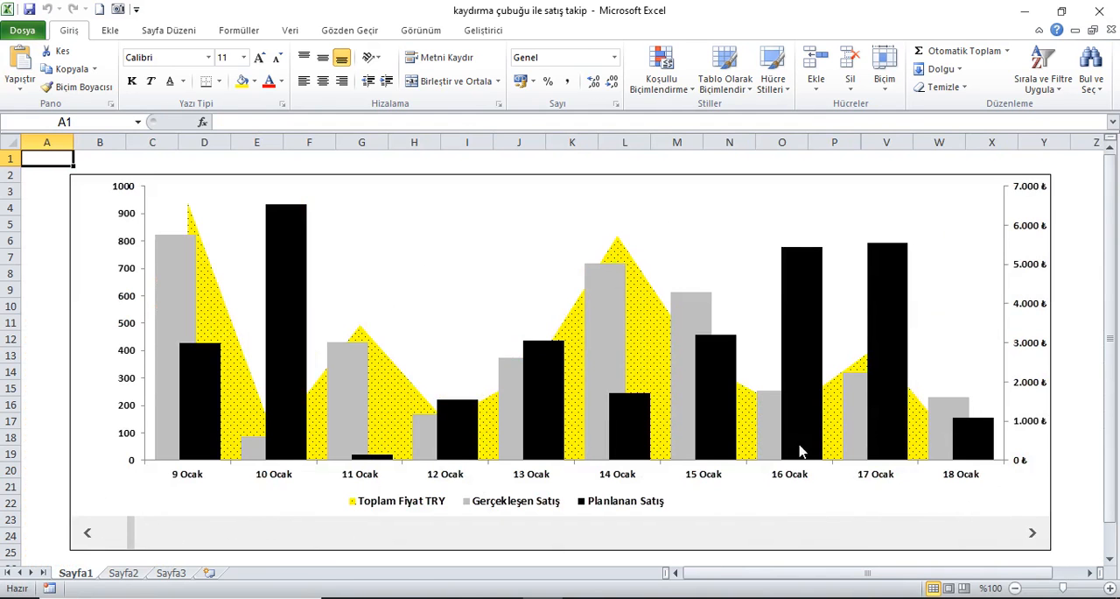
pyautogui.click(1034, 534)
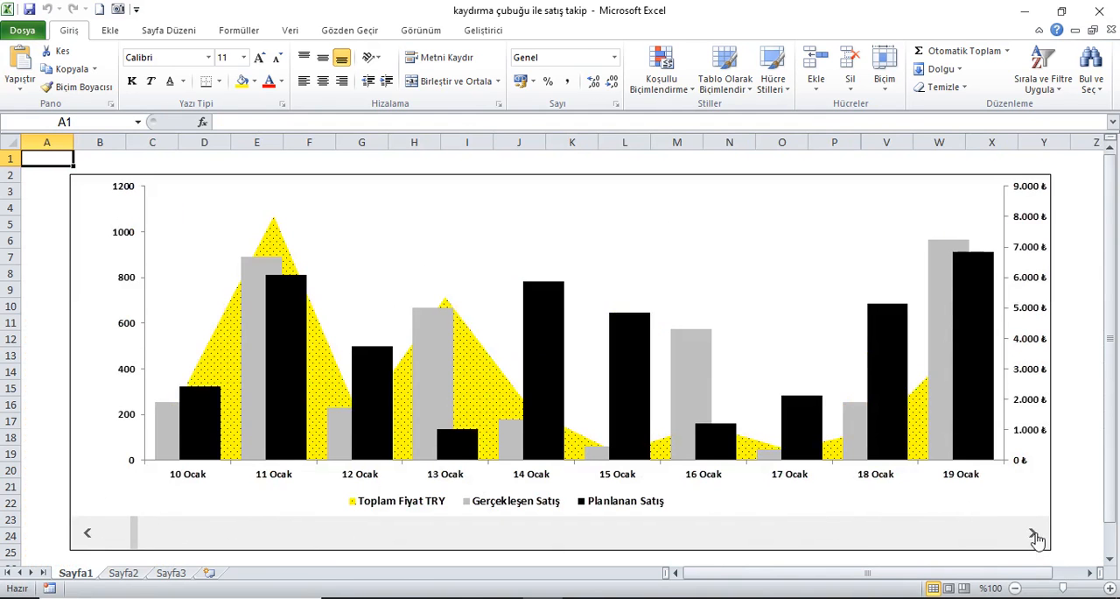
pyautogui.click(1034, 534)
pyautogui.click(1033, 534)
pyautogui.click(1033, 534)
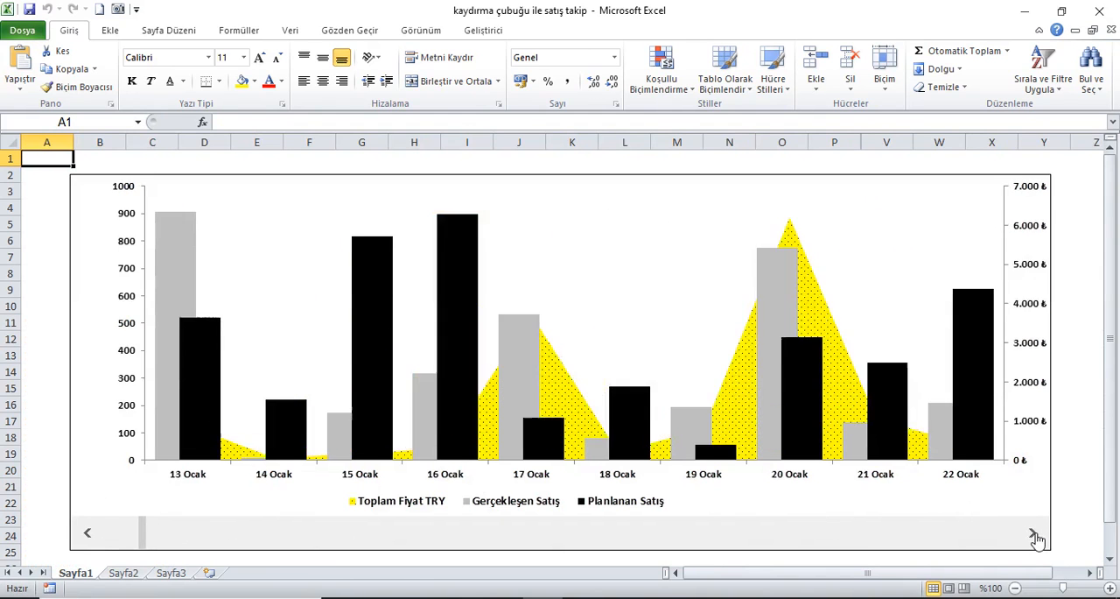
pyautogui.click(1034, 534)
pyautogui.click(1034, 533)
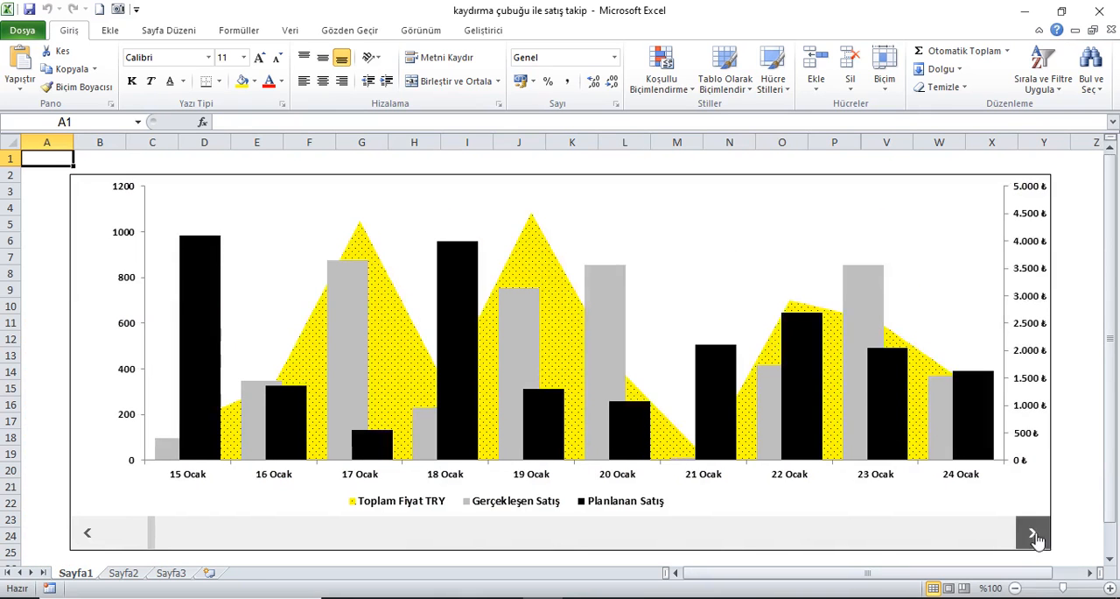
pyautogui.click(1033, 533)
pyautogui.click(1033, 534)
pyautogui.click(1033, 534)
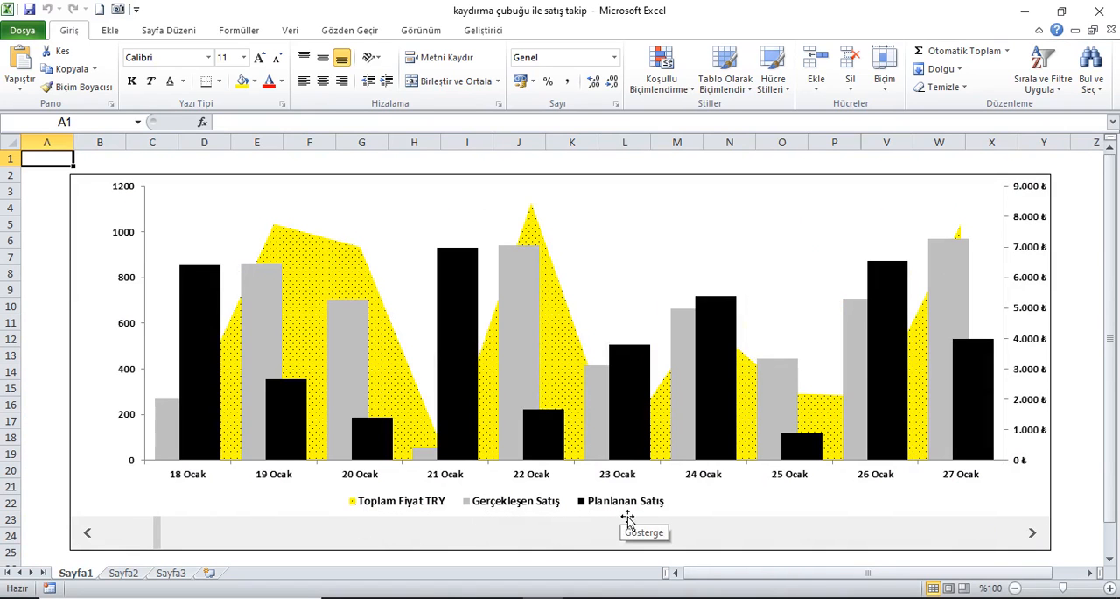
# Step: Scroll the Sayfa1 chart across its full date range from 1 Ocak to 21 Kasım, and step it back to start at 29 Eylül
pyautogui.moveTo(160, 522); pyautogui.dragTo(90, 540)
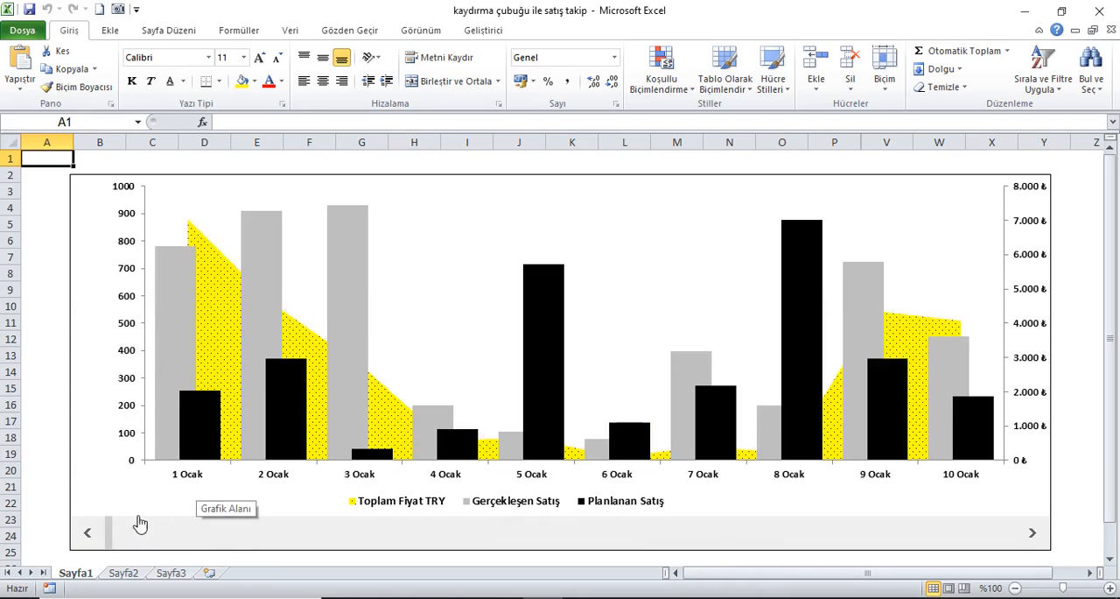
pyautogui.moveTo(117, 540); pyautogui.dragTo(1043, 551)
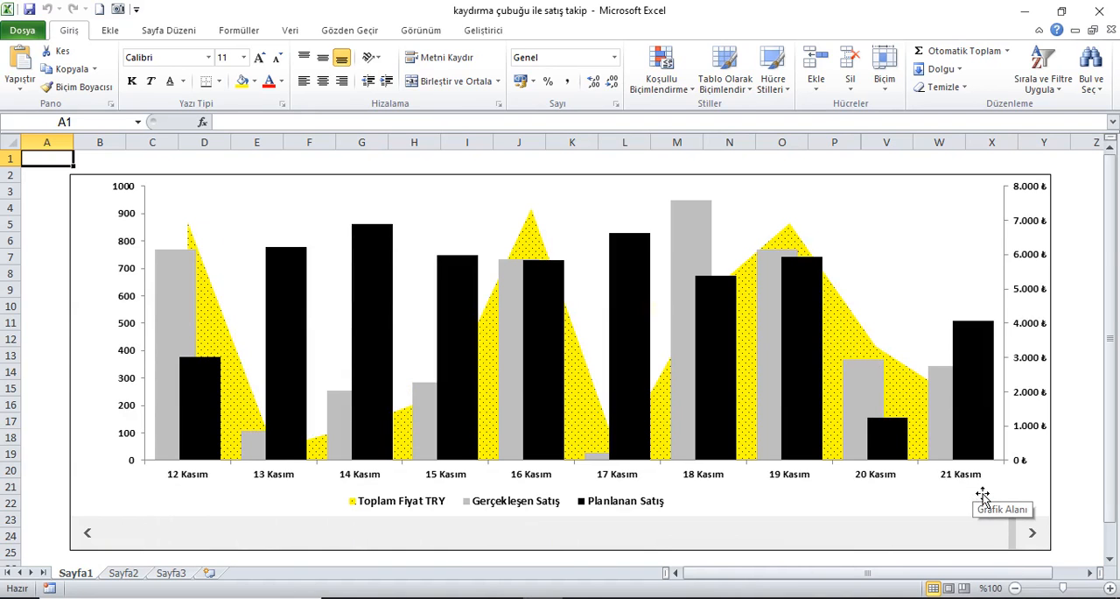
pyautogui.click(89, 533)
pyautogui.click(88, 533)
pyautogui.click(88, 533)
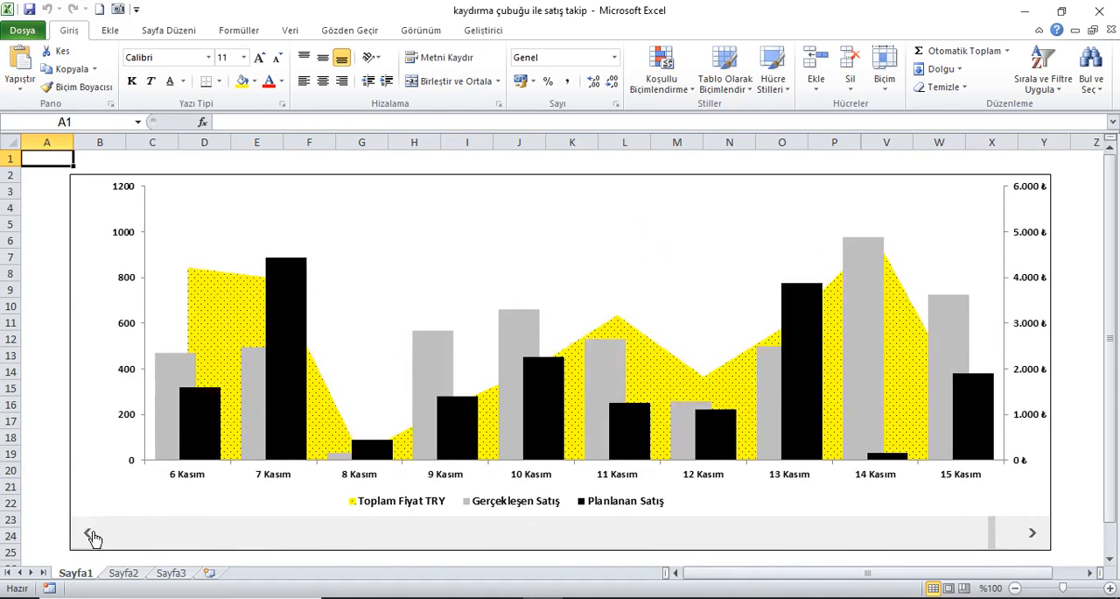
pyautogui.click(88, 533)
pyautogui.click(88, 533)
pyautogui.click(88, 533)
pyautogui.click(89, 533)
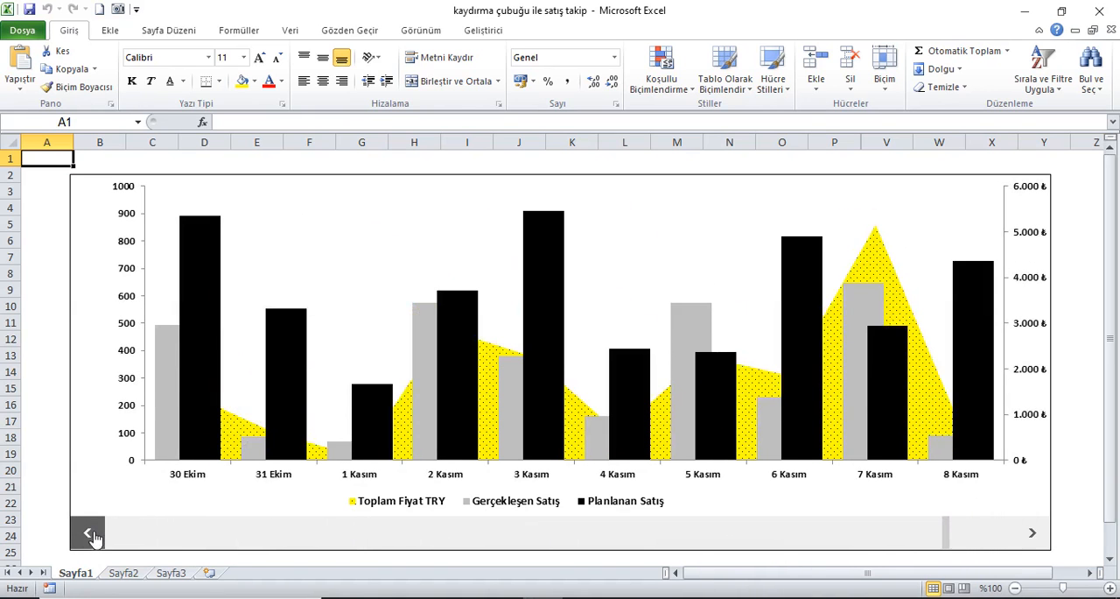
pyautogui.click(88, 533)
pyautogui.click(89, 533)
pyautogui.click(89, 533)
pyautogui.click(88, 533)
pyautogui.click(88, 533)
pyautogui.click(88, 533)
pyautogui.click(89, 533)
pyautogui.click(88, 533)
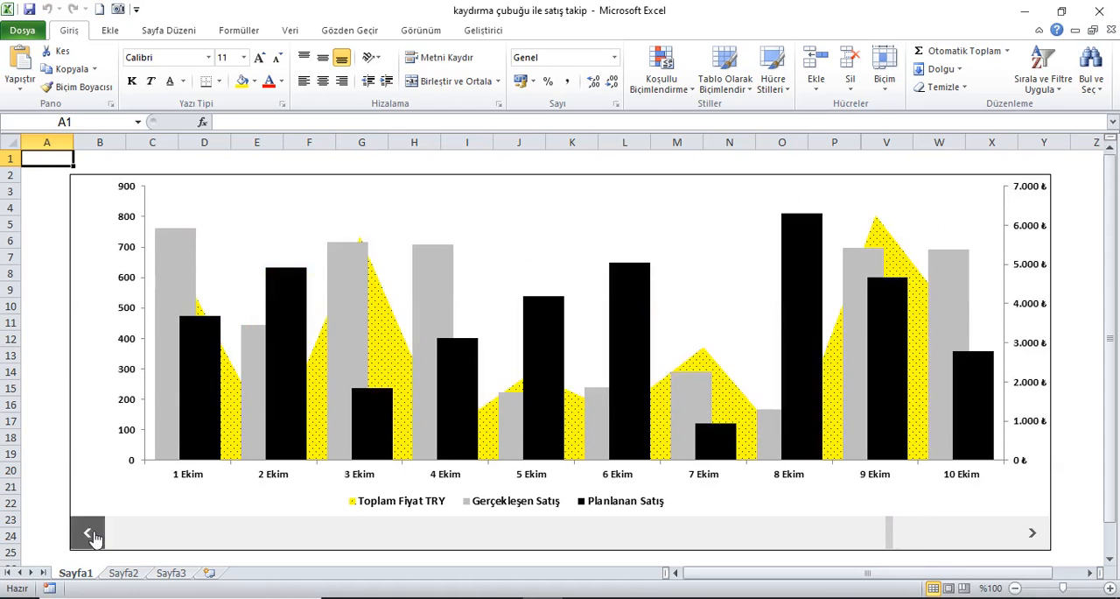
pyautogui.click(89, 533)
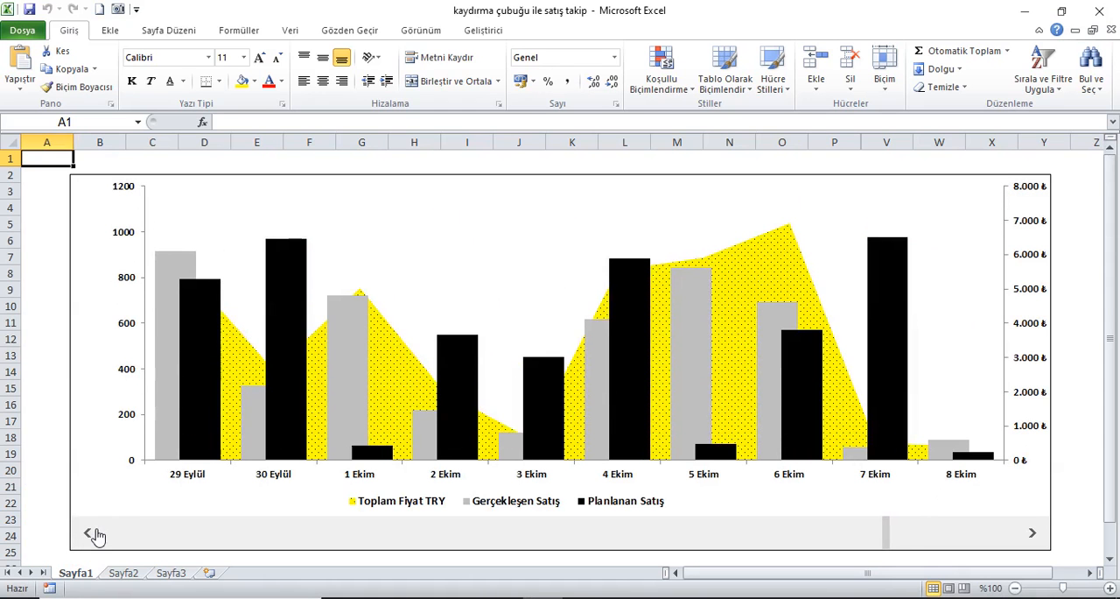
# Step: Examine the Sayfa2 source table columns from Tarih through Birim Fiyat TRY
pyautogui.click(125, 572)
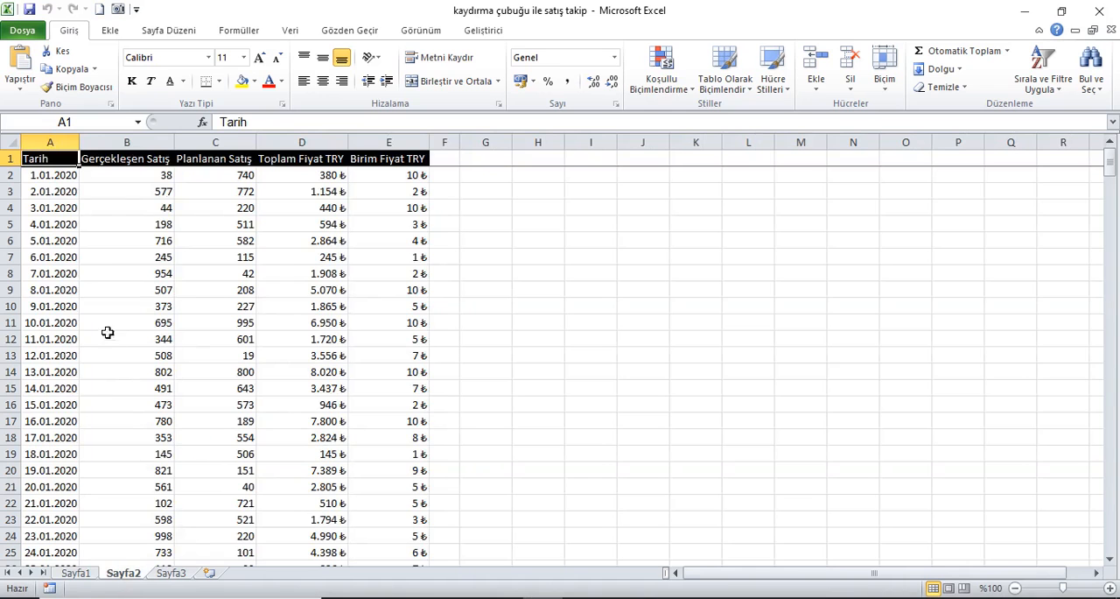
pyautogui.moveTo(69, 145); pyautogui.dragTo(401, 152)
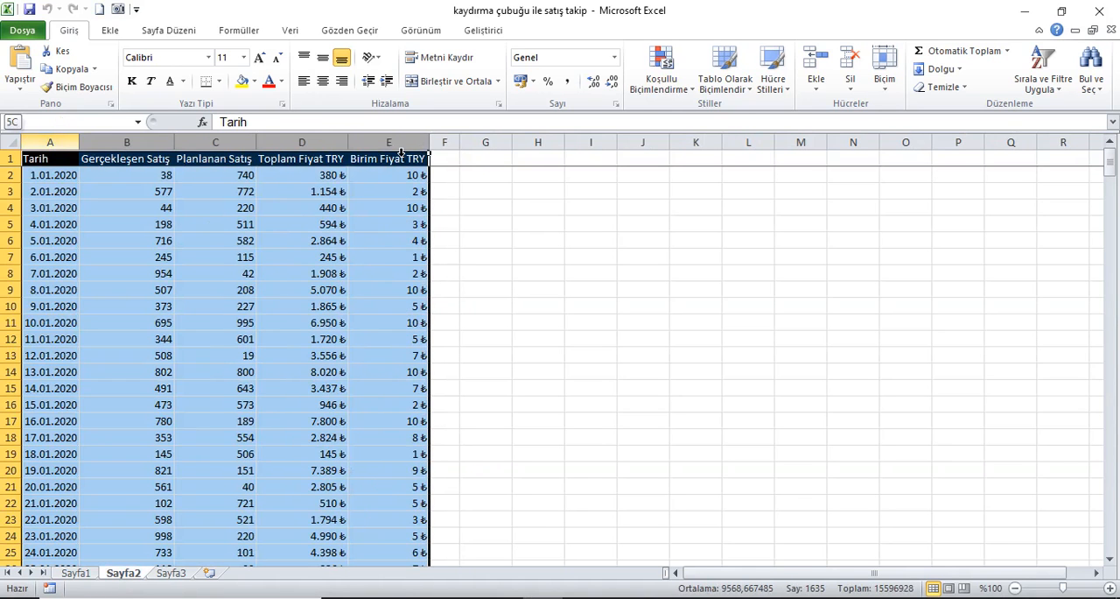
pyautogui.click(55, 164)
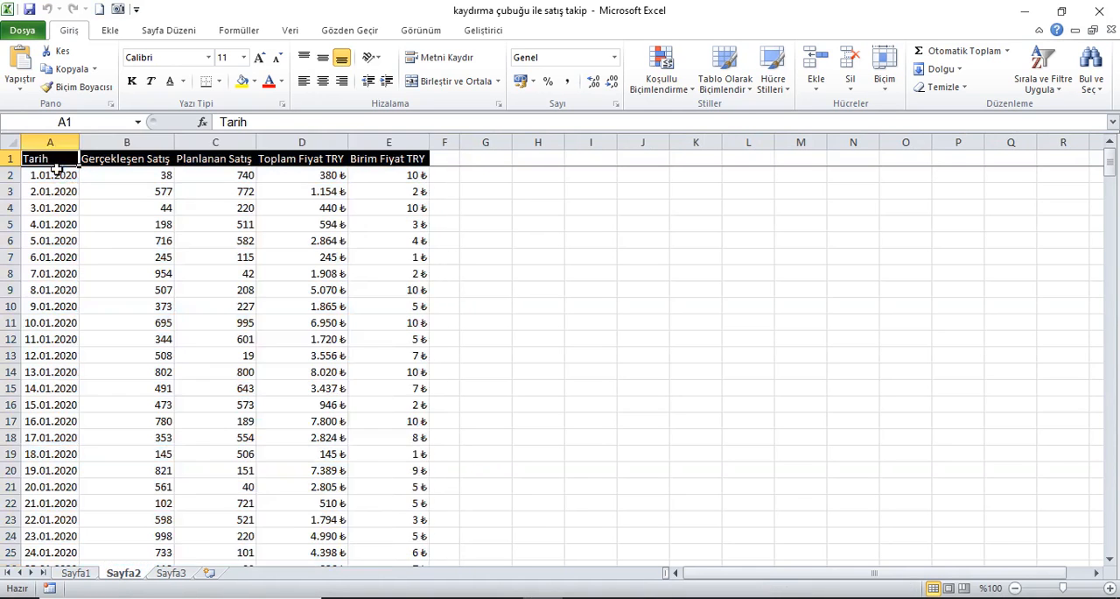
# Step: Switch to the empty Sayfa3 and check the ribbon customization options for the Geliştirici entry
pyautogui.click(179, 575)
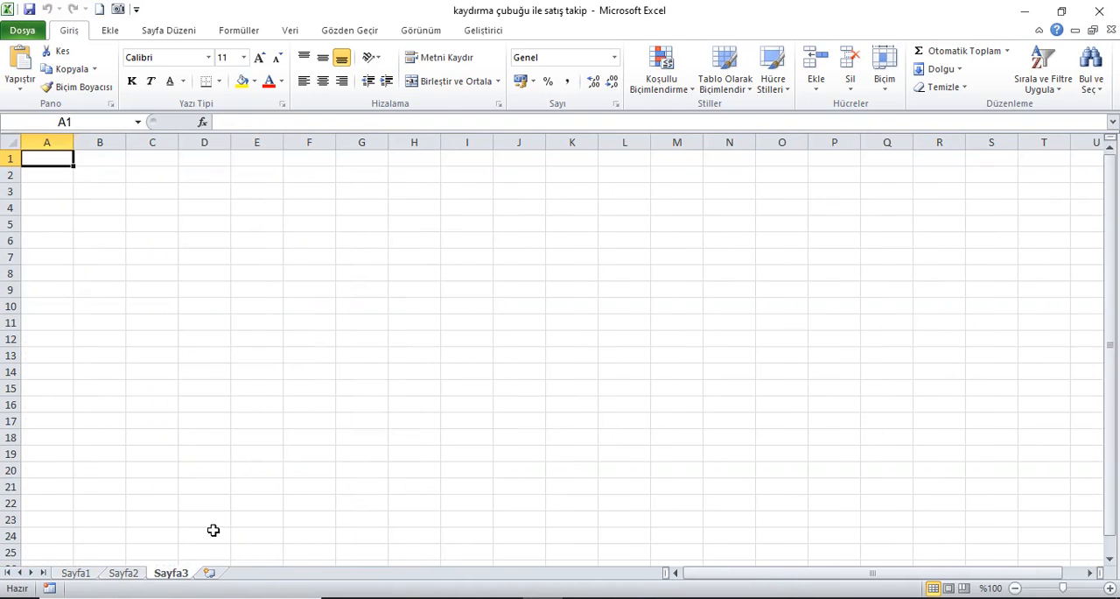
pyautogui.click(354, 290)
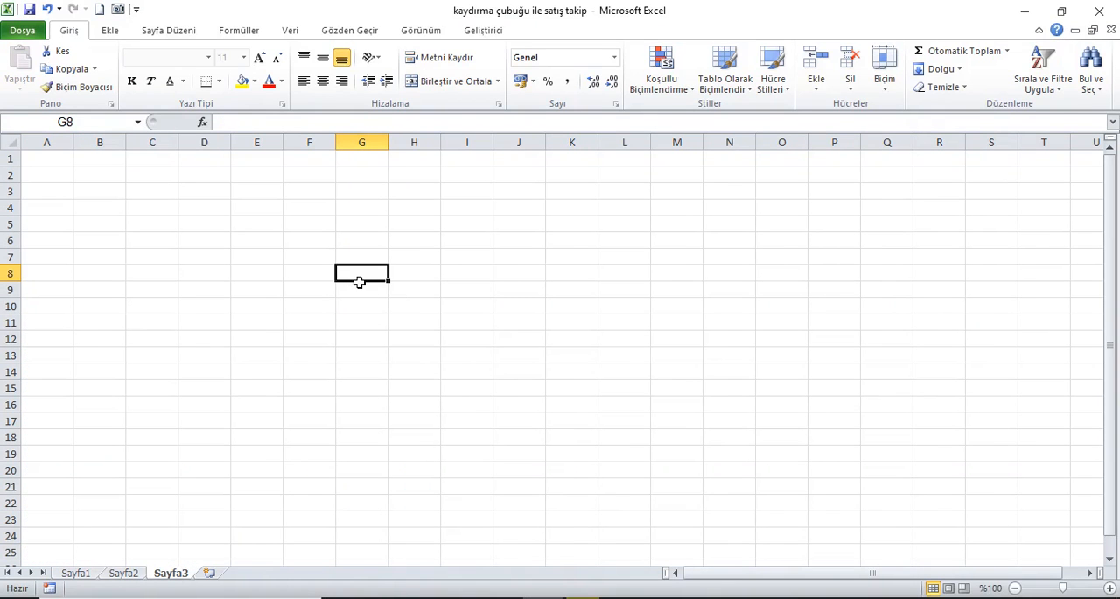
pyautogui.click(484, 30)
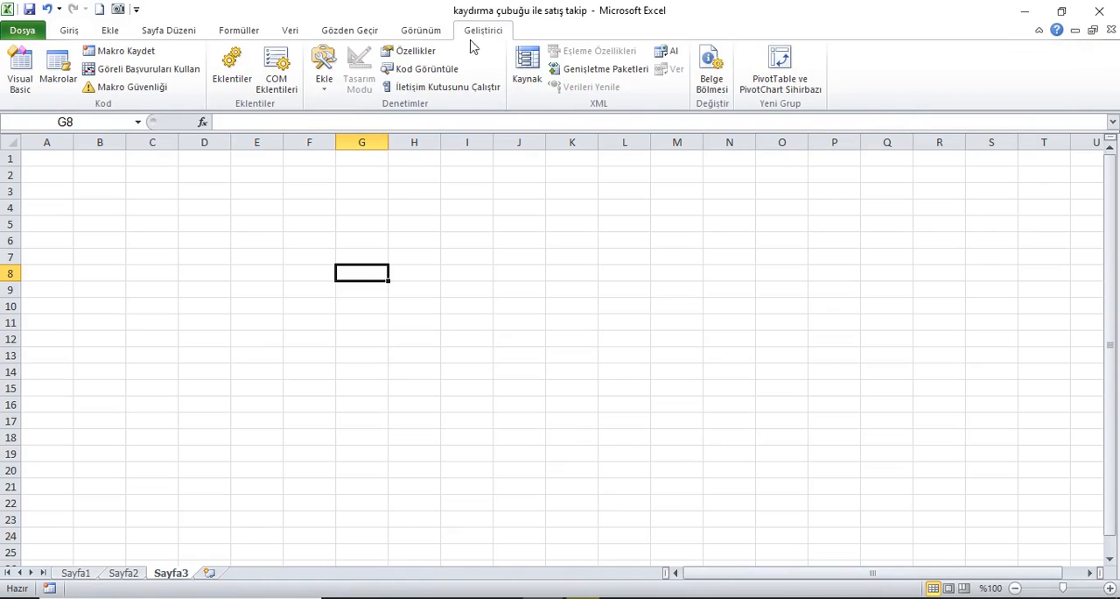
pyautogui.click(323, 92)
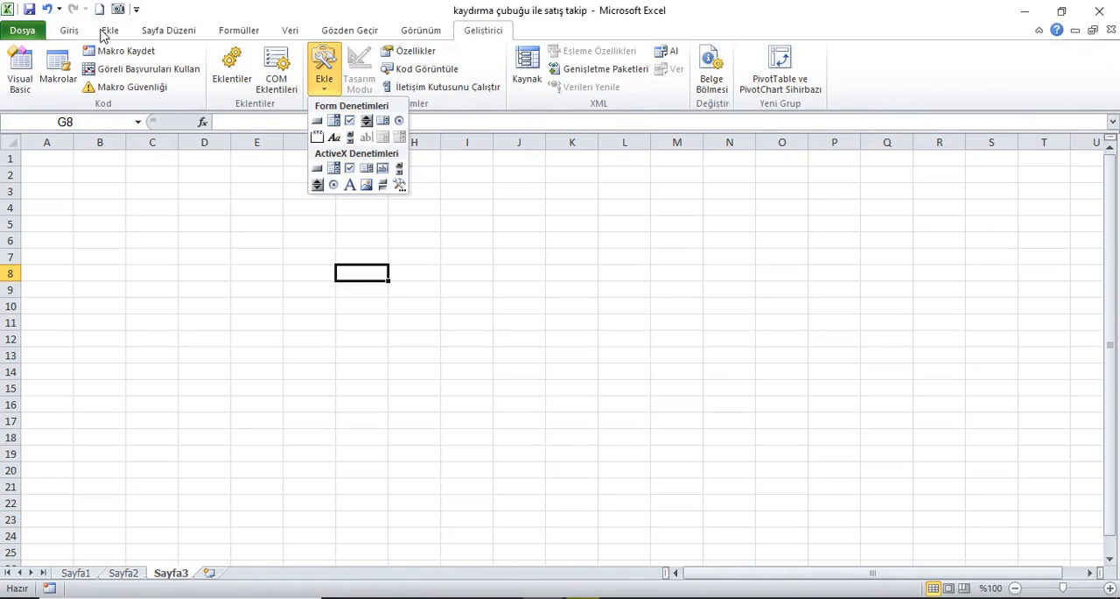
pyautogui.click(33, 35)
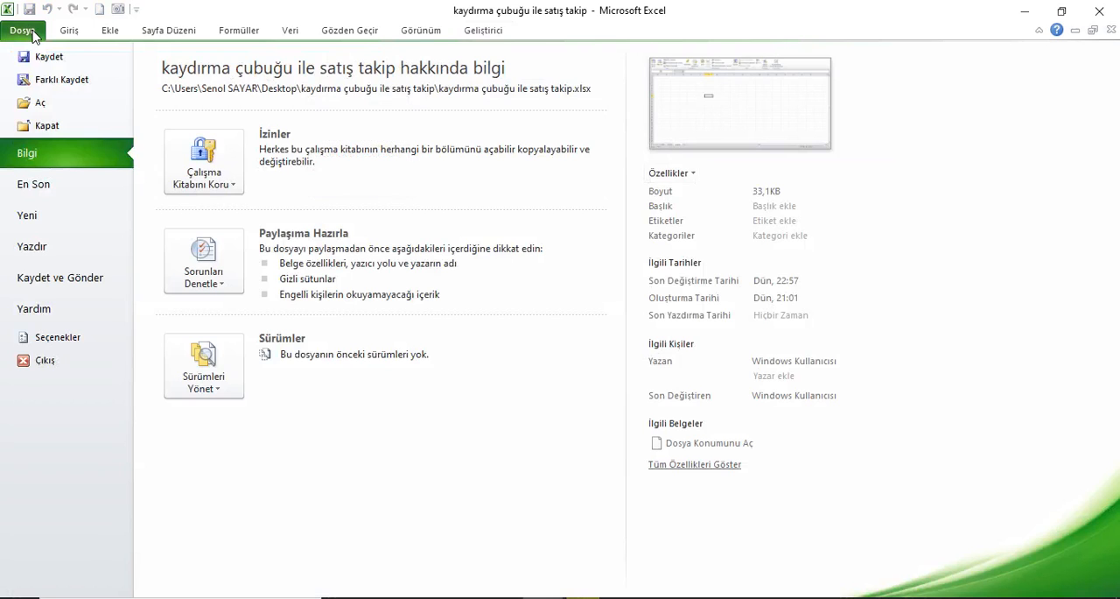
pyautogui.click(74, 341)
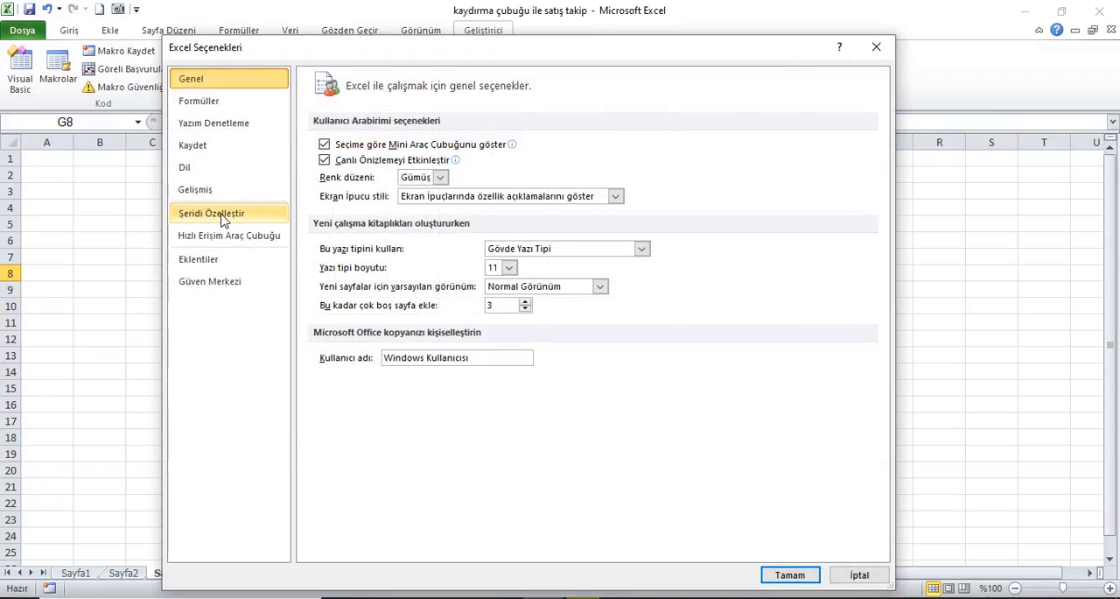
pyautogui.click(223, 219)
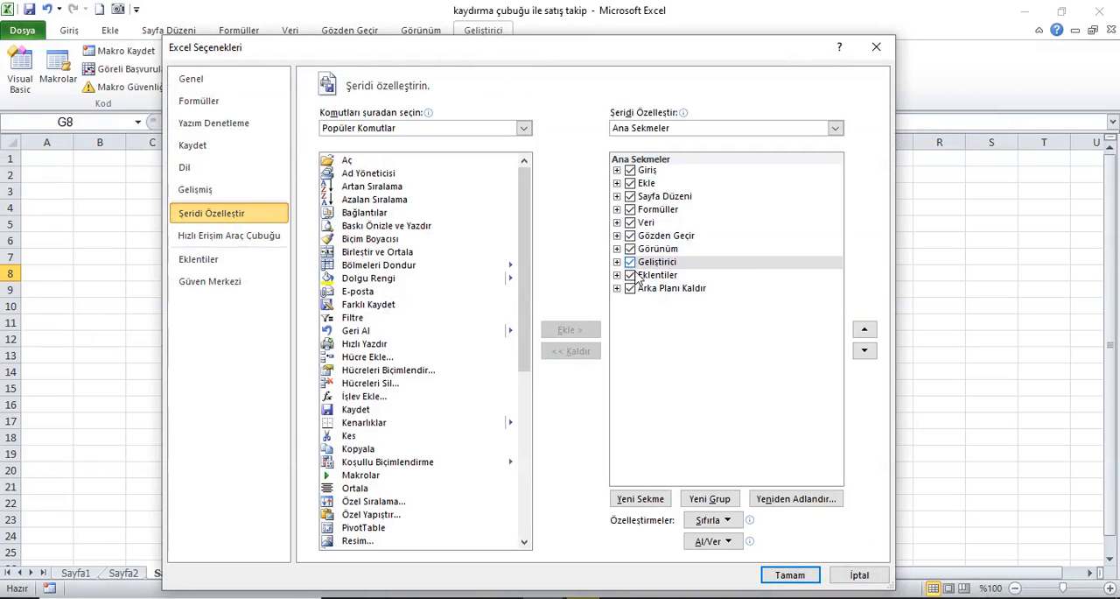
pyautogui.click(876, 47)
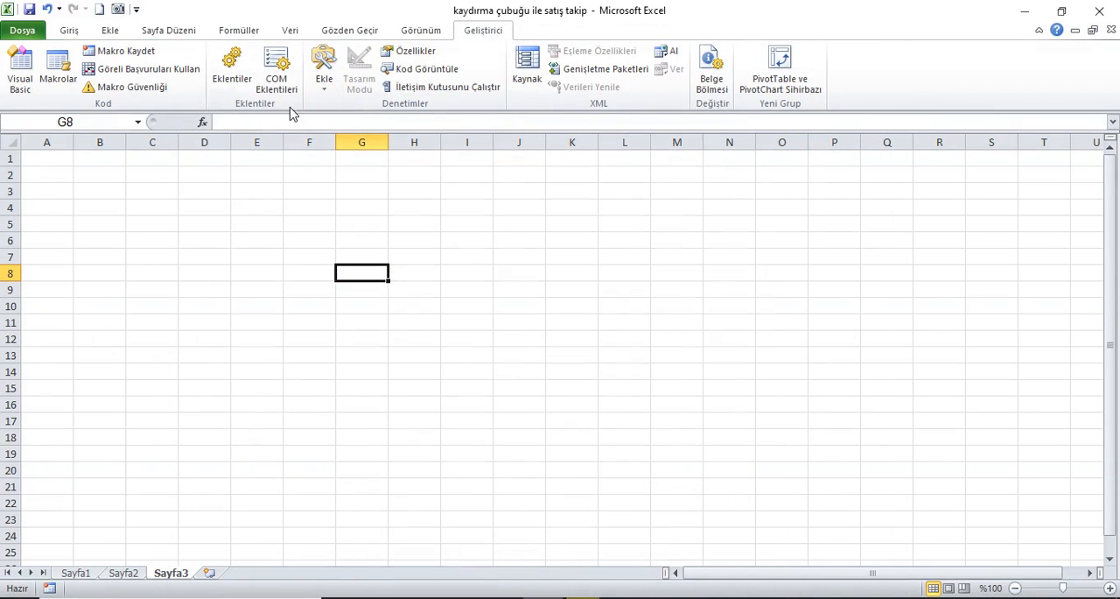
# Step: Insert a long horizontal scroll bar form control on Sayfa3, spanning about columns E to O across rows 18 to 20
pyautogui.click(323, 77)
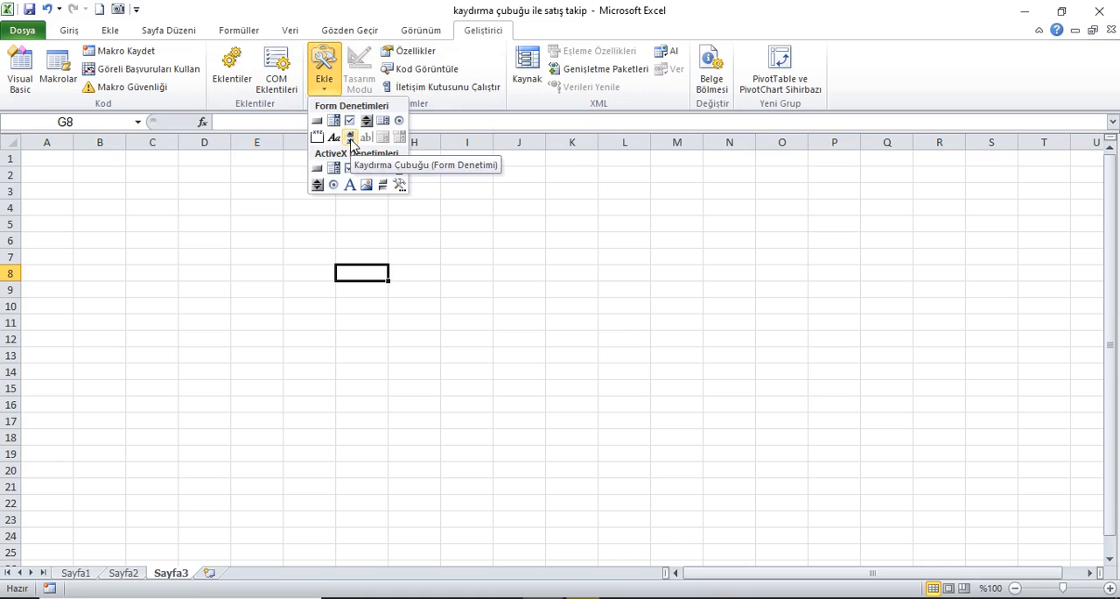
pyautogui.click(350, 138)
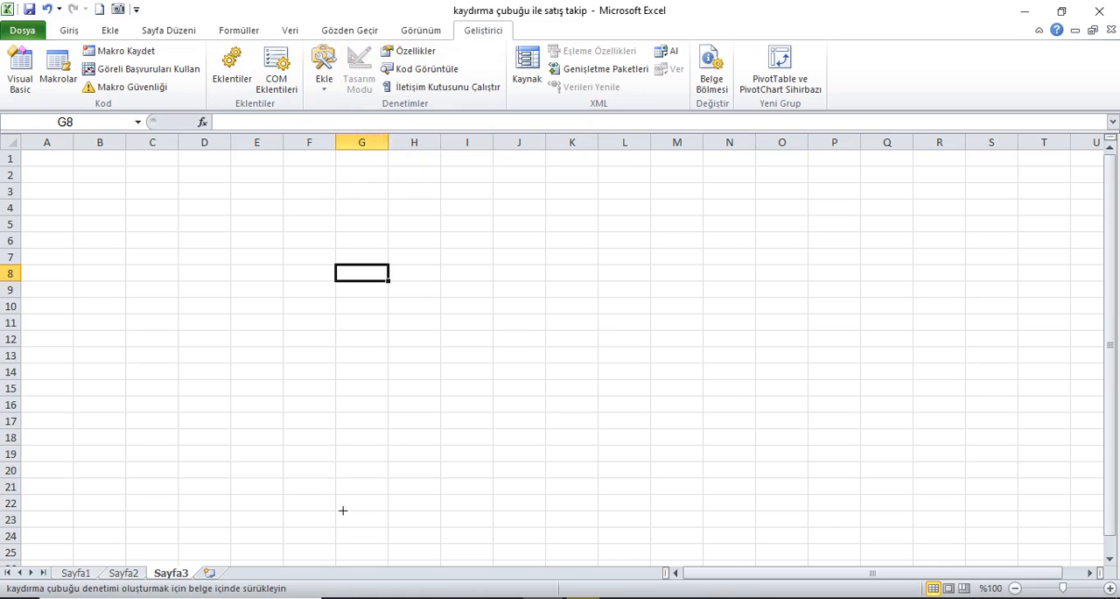
pyautogui.moveTo(268, 455); pyautogui.dragTo(818, 473)
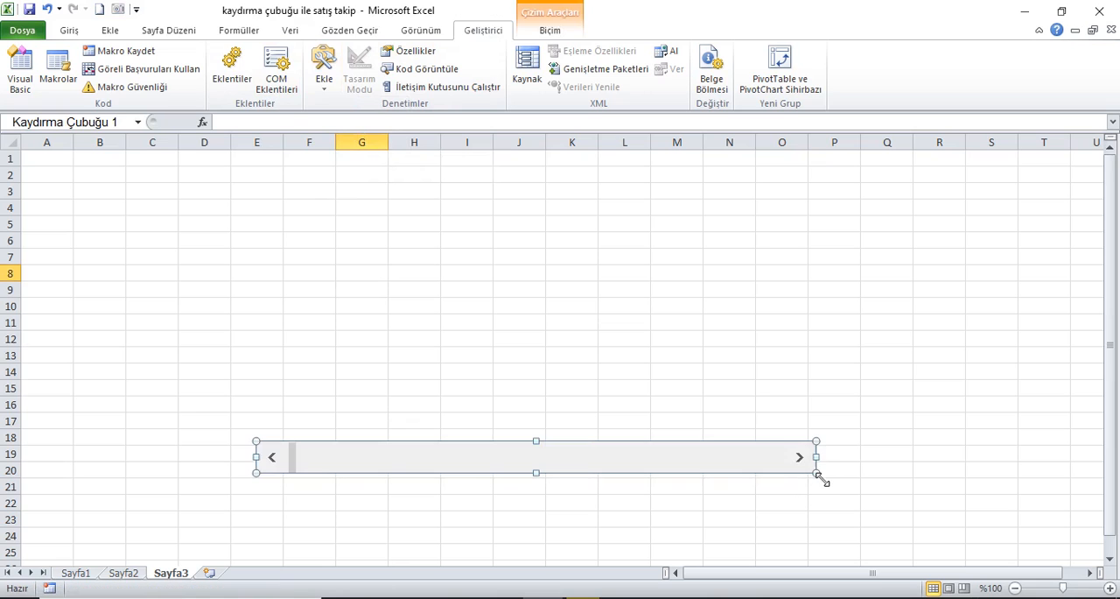
pyautogui.rightClick(694, 468)
pyautogui.click(743, 451)
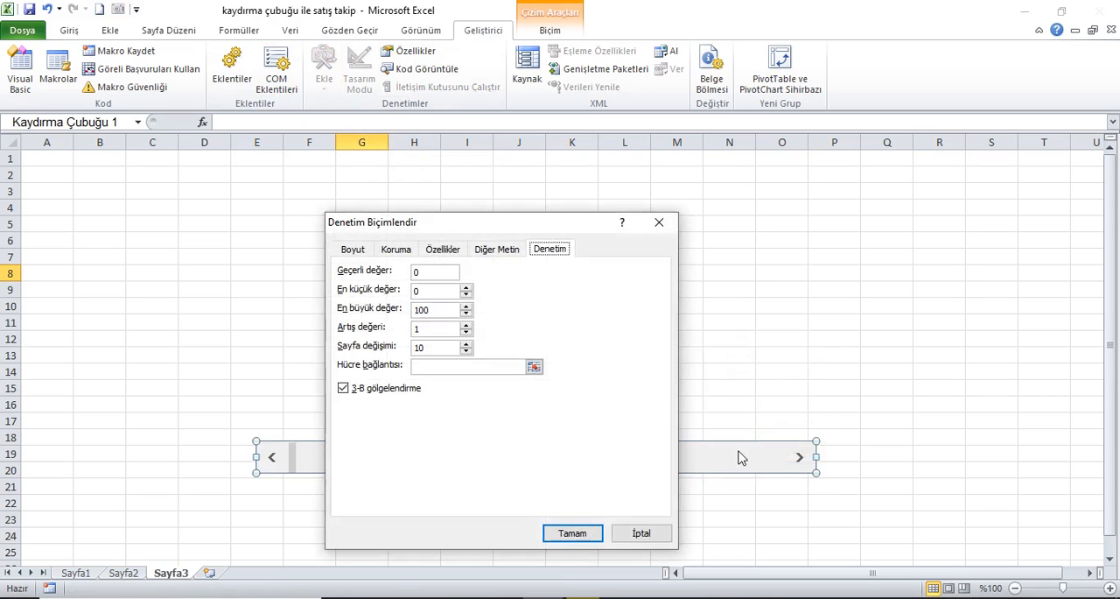
pyautogui.moveTo(550, 222); pyautogui.dragTo(558, 171)
pyautogui.click(462, 316)
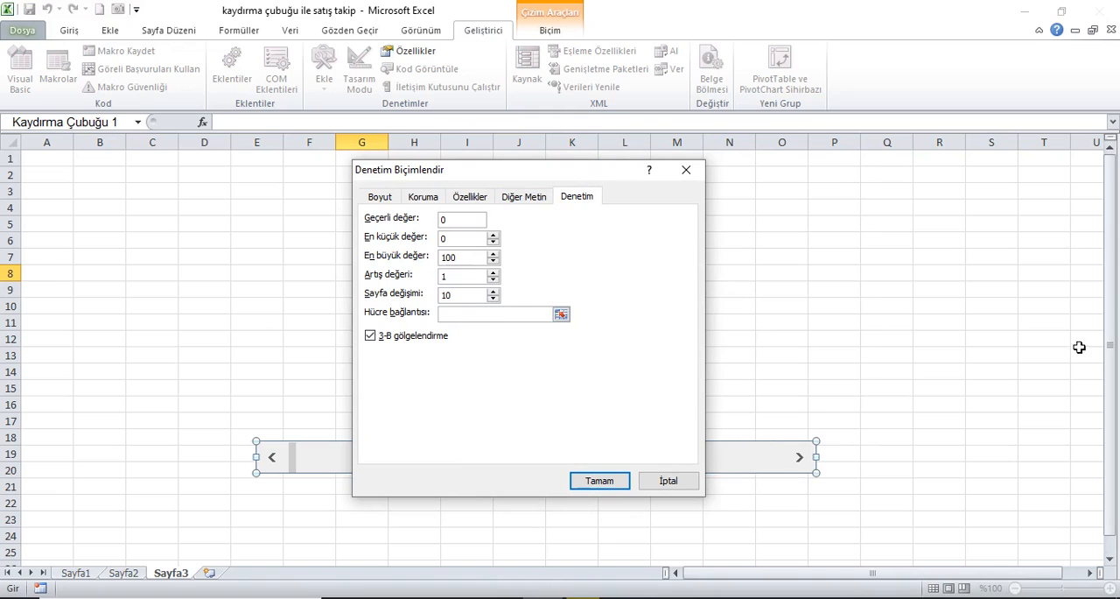
pyautogui.click(1091, 163)
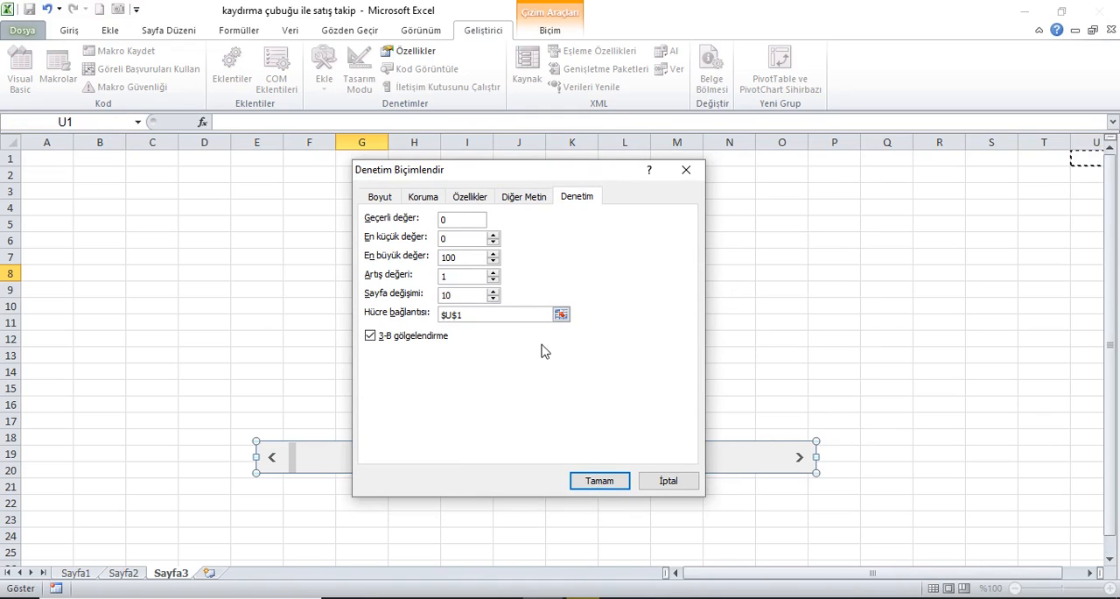
pyautogui.doubleClick(441, 239)
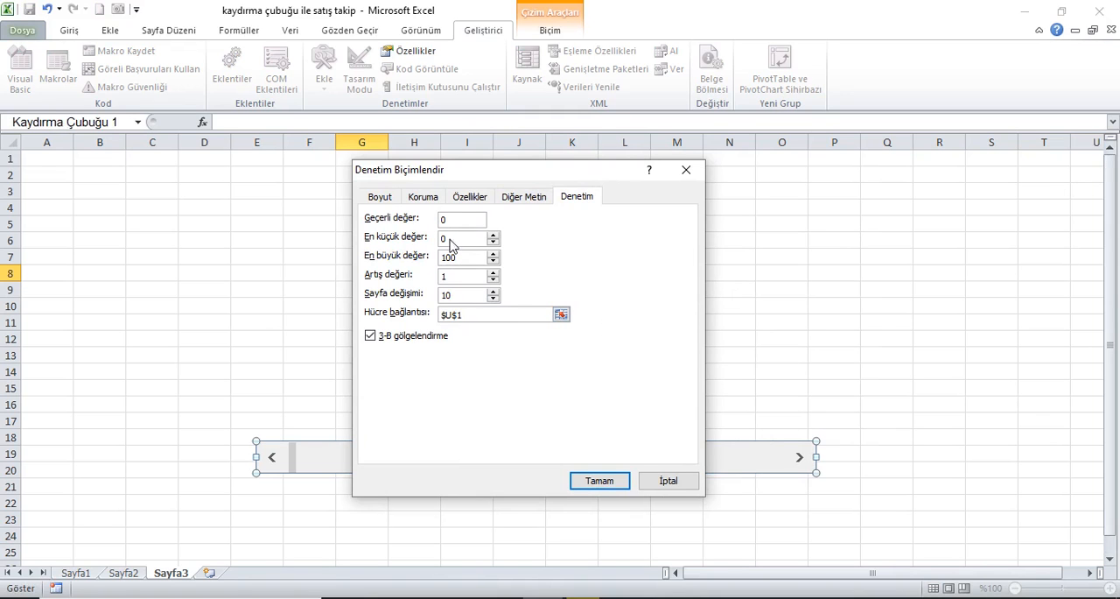
pyautogui.write('1')
pyautogui.doubleClick(444, 257)
pyautogui.click(687, 172)
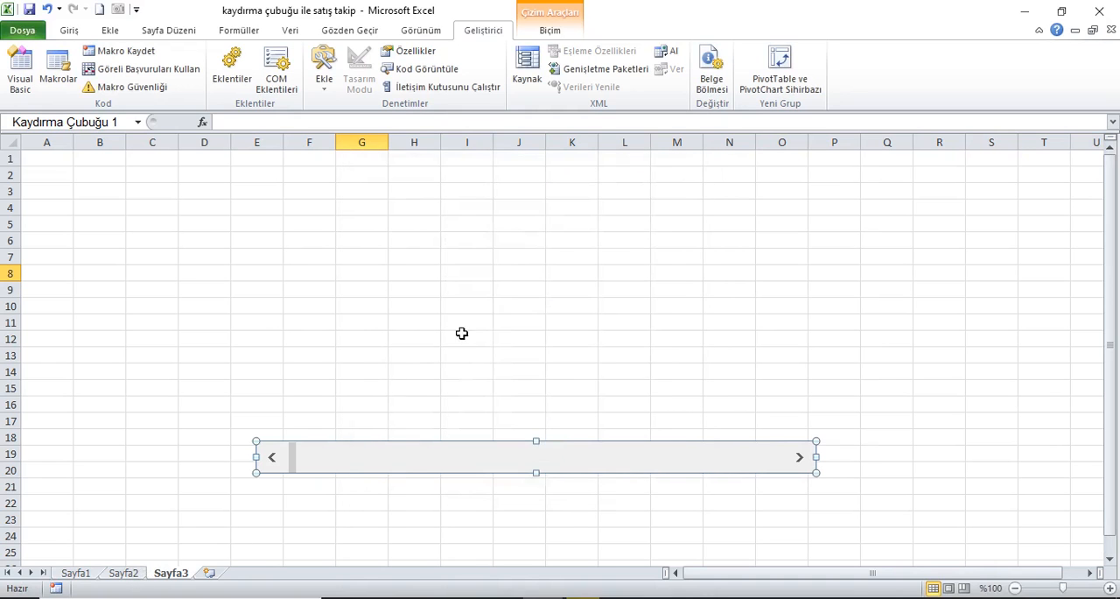
# Step: Select all dates in the Tarih column of Sayfa2 from A2 down to count the data rows
pyautogui.click(123, 573)
pyautogui.press('Down')
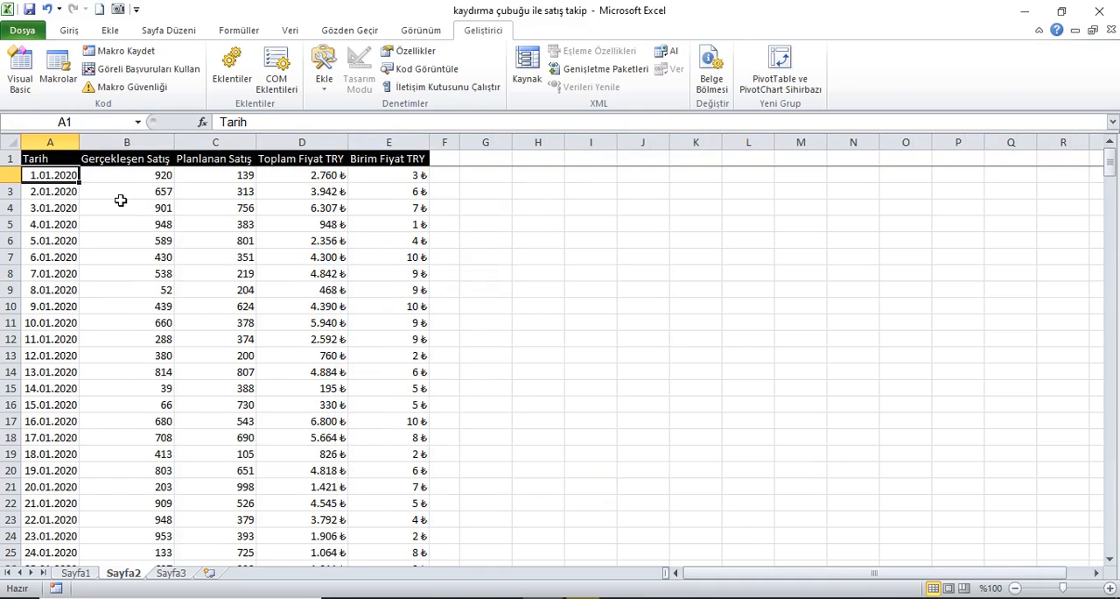
pyautogui.hotkey('ctrl', 'shift', 'Down')
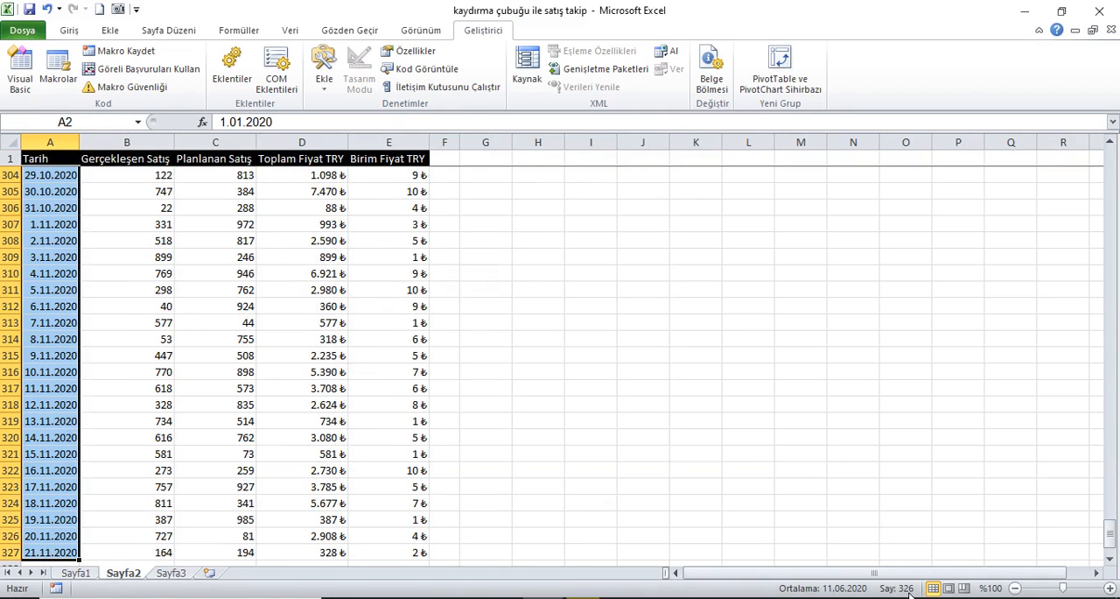
# Step: Set the Sayfa3 scroll bar's maximum value to 326 and link it to cell $U$1
pyautogui.click(185, 575)
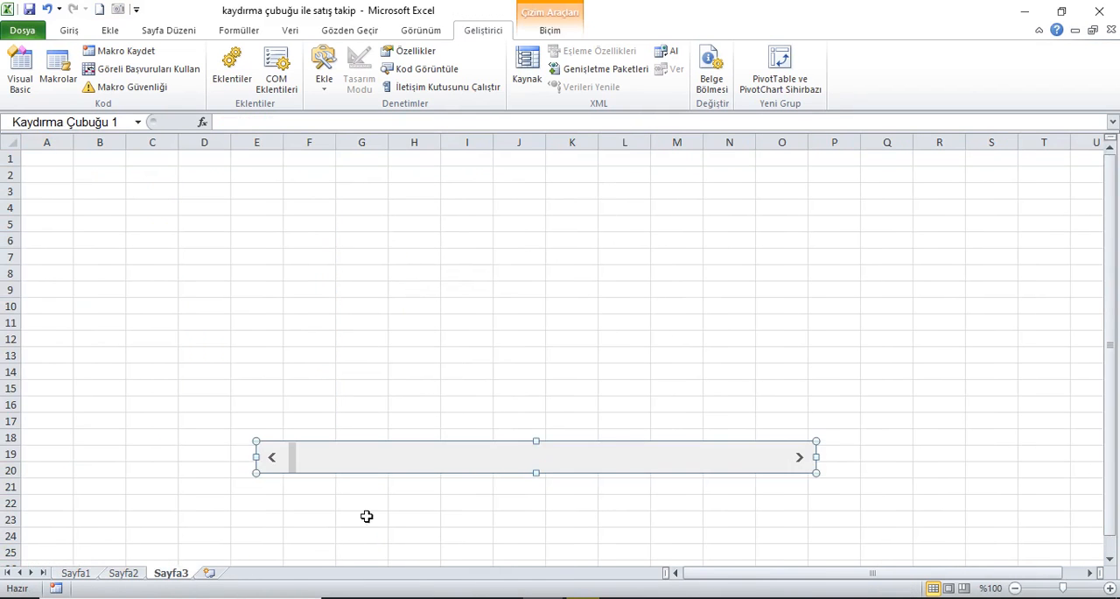
pyautogui.rightClick(479, 466)
pyautogui.click(528, 452)
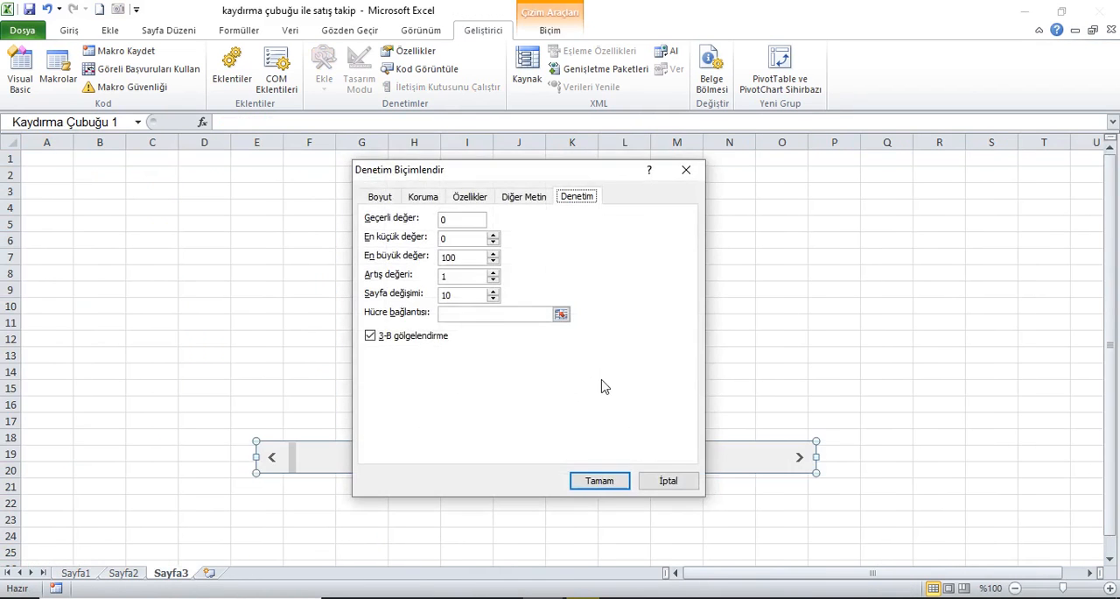
pyautogui.moveTo(469, 267); pyautogui.dragTo(434, 265)
pyautogui.click(453, 317)
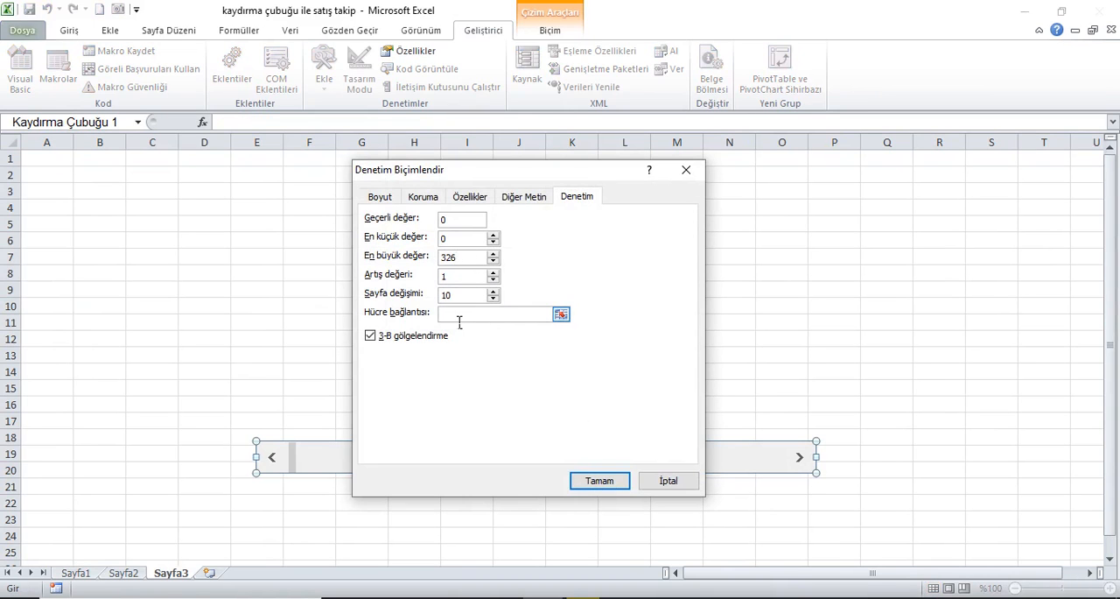
pyautogui.click(1090, 160)
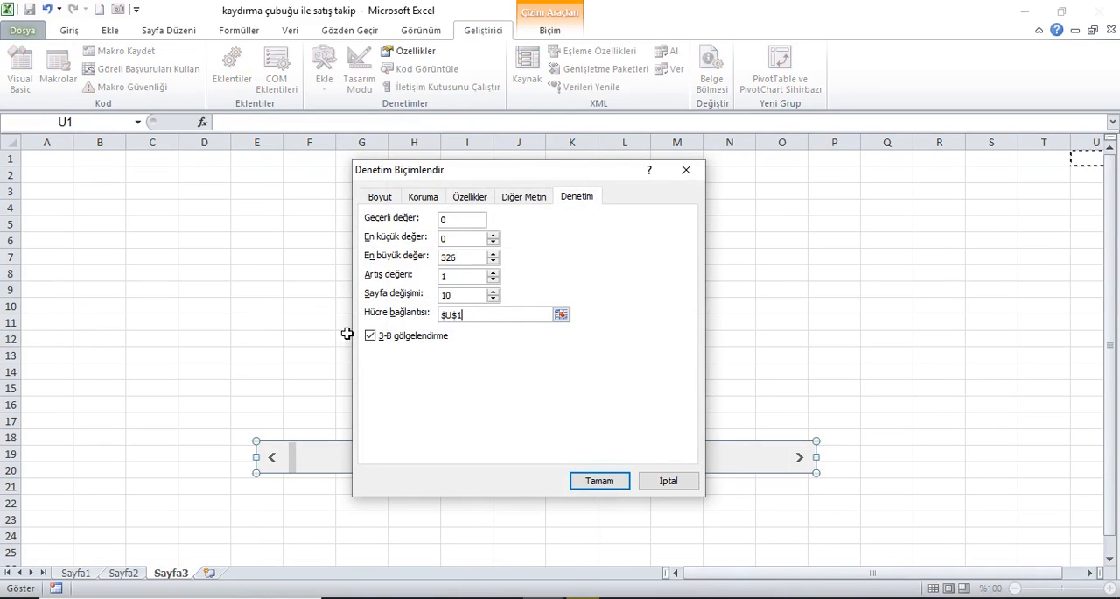
pyautogui.click(602, 481)
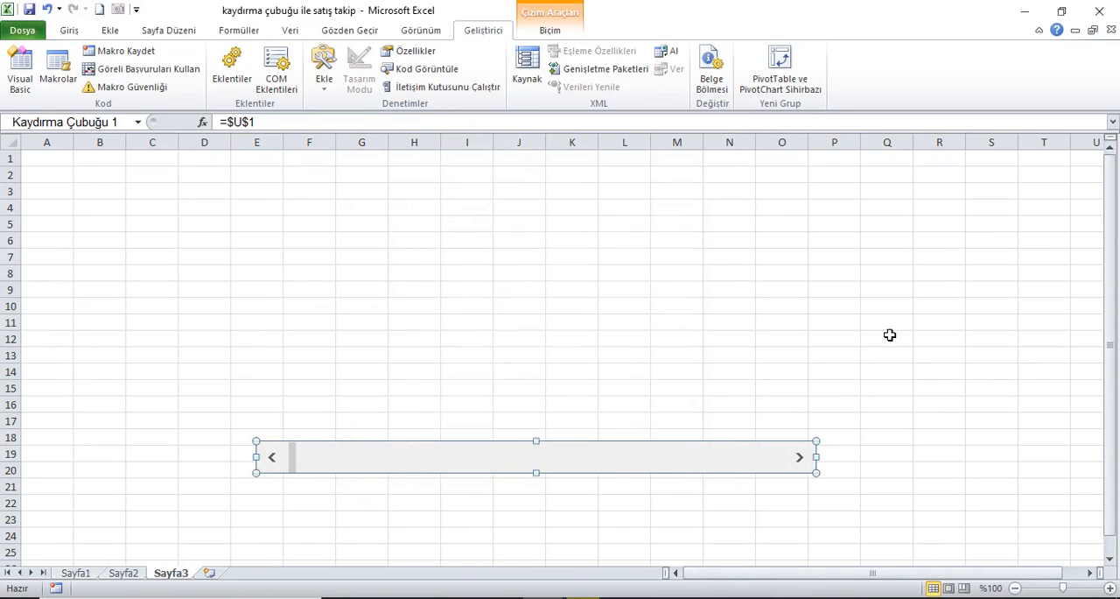
# Step: Test the scroll bar by stepping it forward and back while watching linked cell U1, ending at 2
pyautogui.hscroll(1, 1003, 577)
pyautogui.click(870, 424)
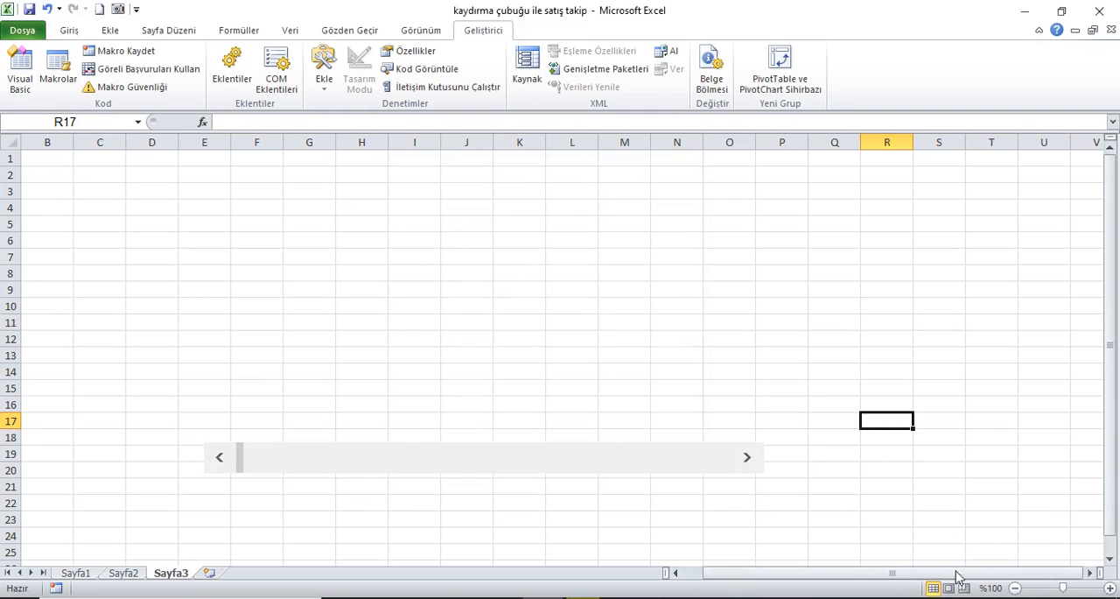
pyautogui.click(1090, 572)
pyautogui.click(696, 458)
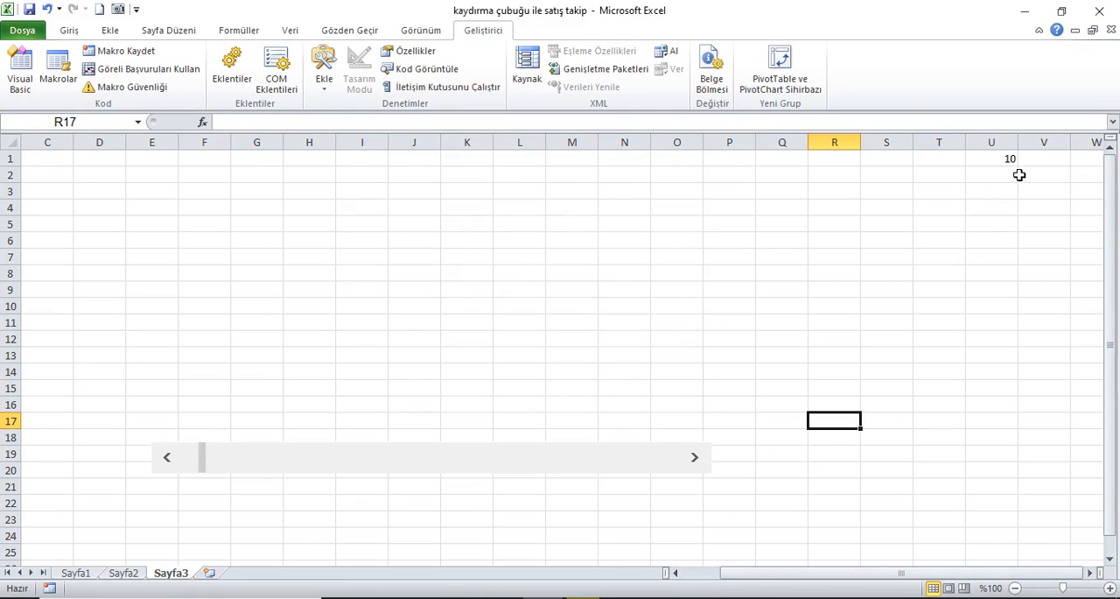
pyautogui.click(702, 466)
pyautogui.click(702, 465)
pyautogui.click(702, 466)
pyautogui.click(702, 466)
pyautogui.click(702, 465)
pyautogui.click(702, 466)
pyautogui.click(702, 466)
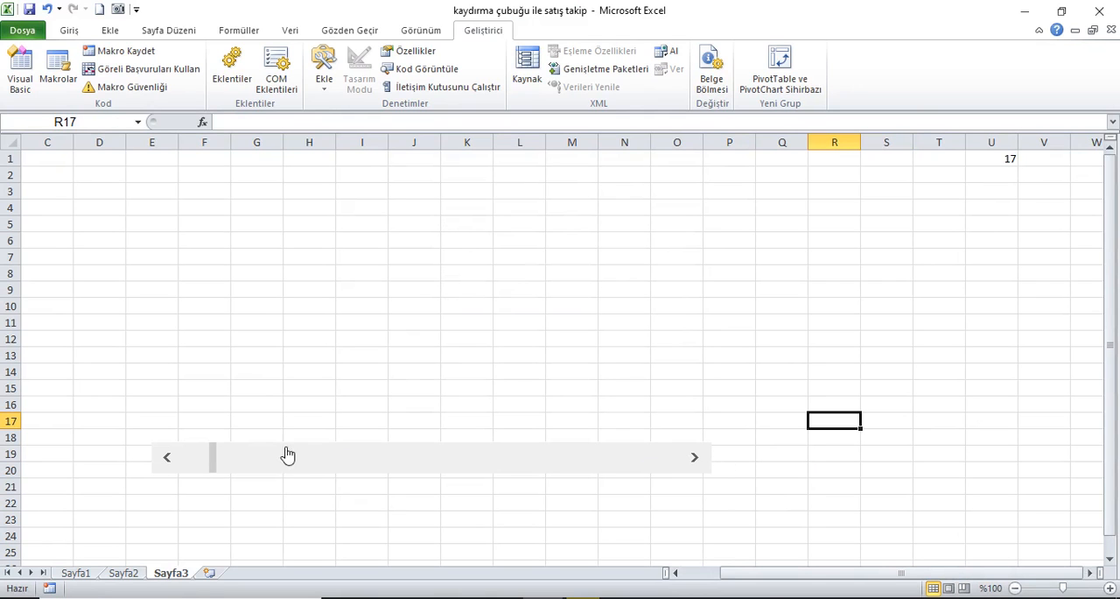
pyautogui.moveTo(165, 460); pyautogui.dragTo(166, 460)
pyautogui.click(702, 462)
pyautogui.click(703, 462)
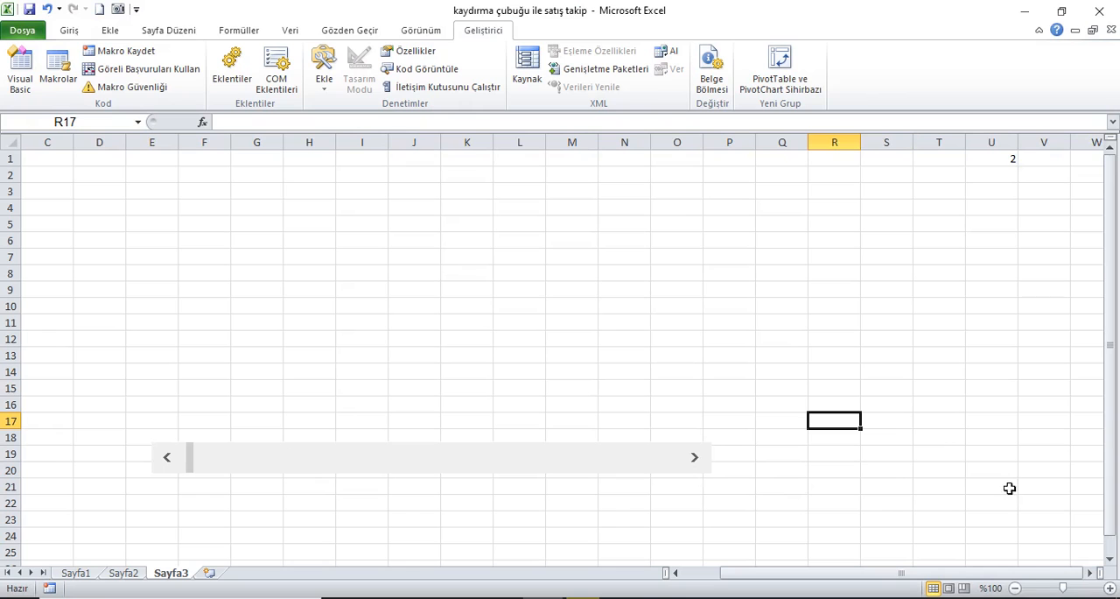
# Step: Copy the Tarih through Toplam Fiyat TRY headers from Sayfa2 into Sayfa3 starting at V1, and autofit their columns
pyautogui.click(1093, 573)
pyautogui.moveTo(1093, 574); pyautogui.dragTo(1093, 573)
pyautogui.click(477, 165)
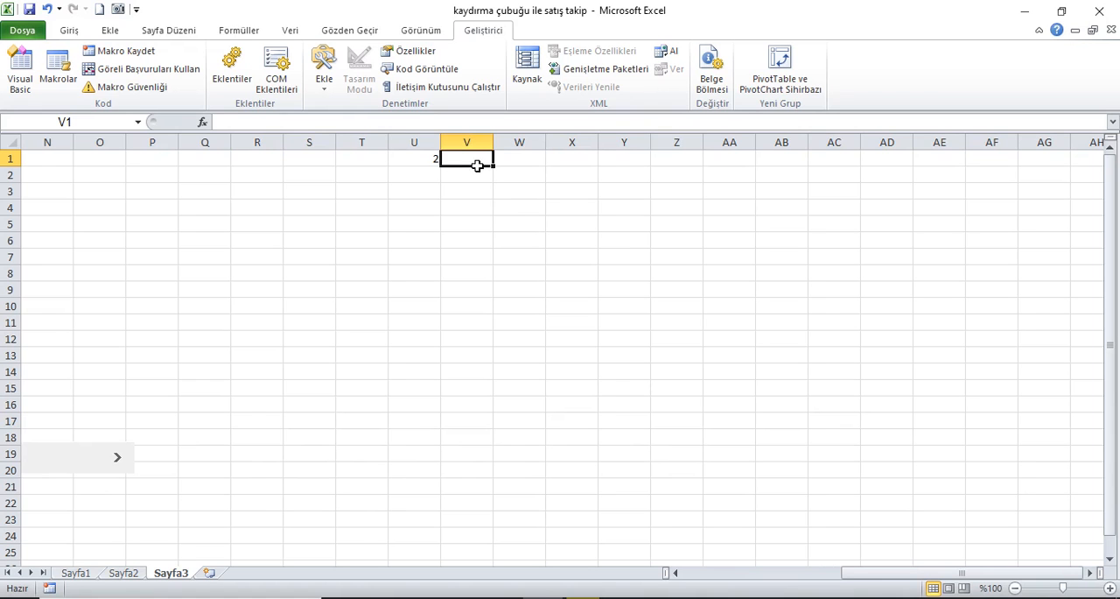
pyautogui.click(123, 573)
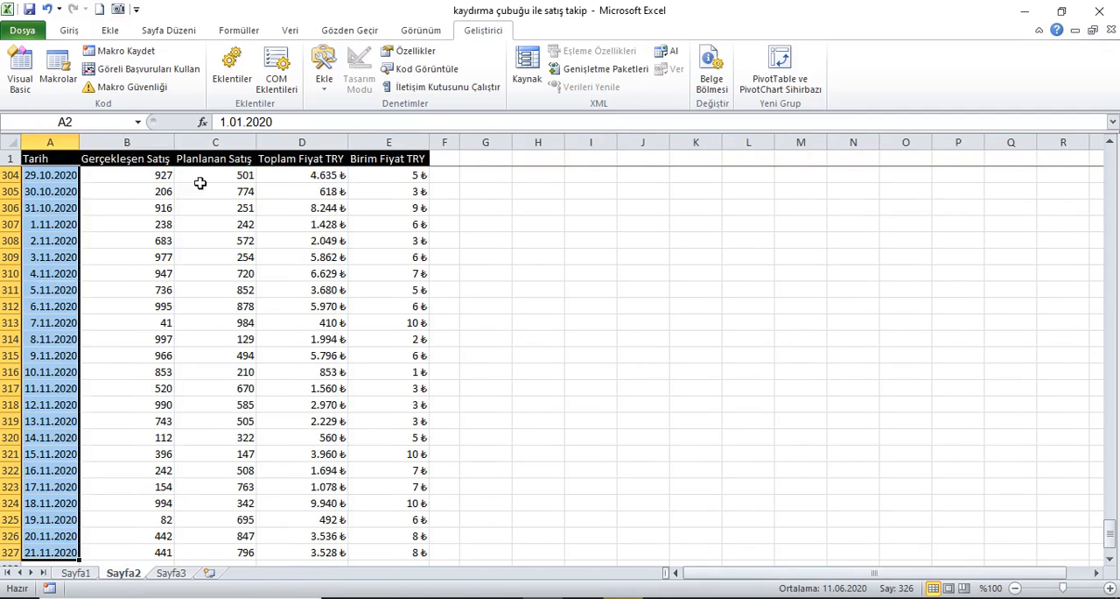
pyautogui.moveTo(76, 163); pyautogui.dragTo(311, 163)
pyautogui.hotkey('ctrl', 'c')
pyautogui.click(174, 573)
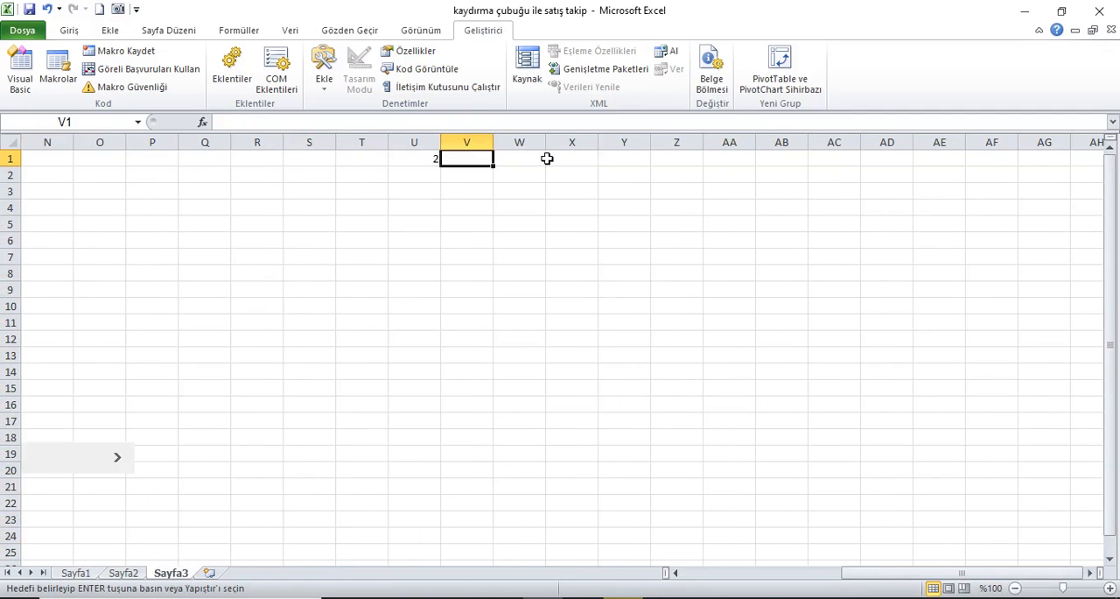
pyautogui.hotkey('ctrl', 'v')
pyautogui.moveTo(477, 143); pyautogui.dragTo(635, 147)
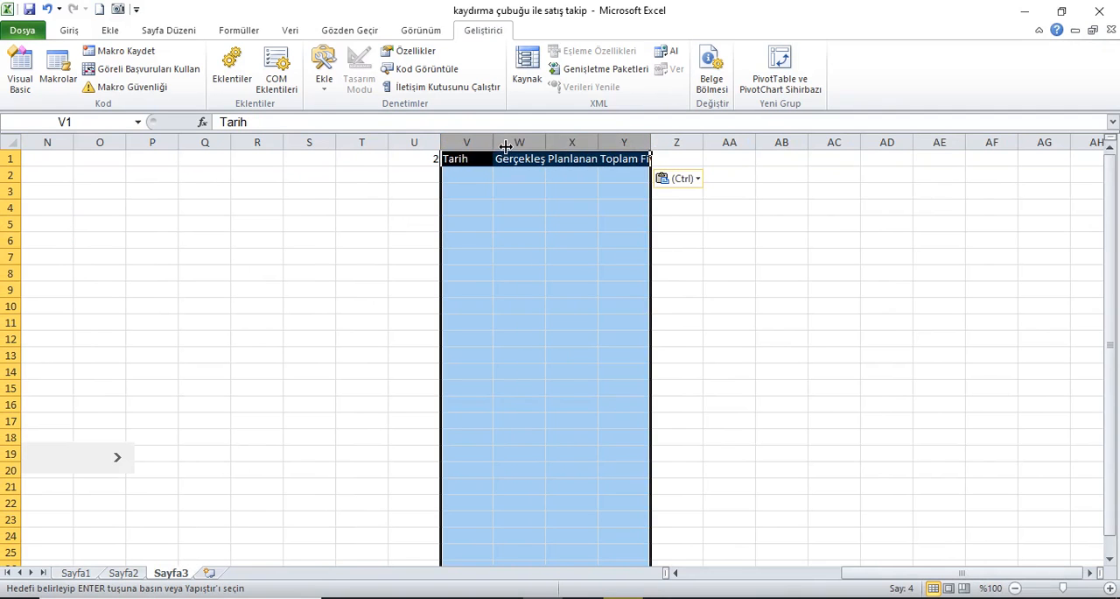
pyautogui.doubleClick(507, 146)
# Step: Enter =İNDİS(Sayfa2!A:A;Sayfa3!$U$1) in cell V2 under the Tarih header on Sayfa3
pyautogui.click(467, 180)
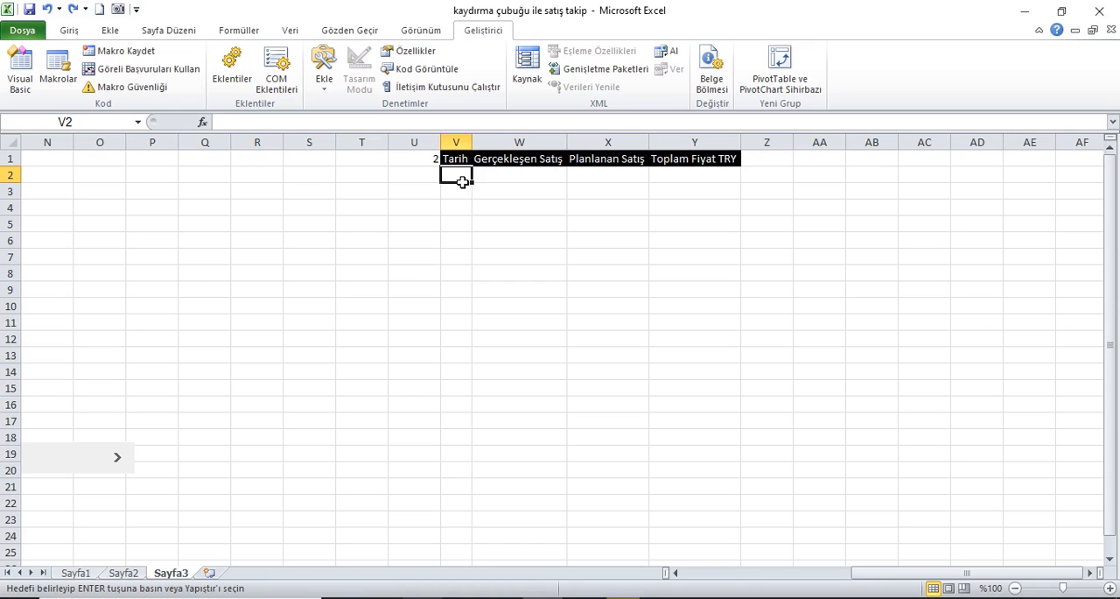
pyautogui.write('=ind')
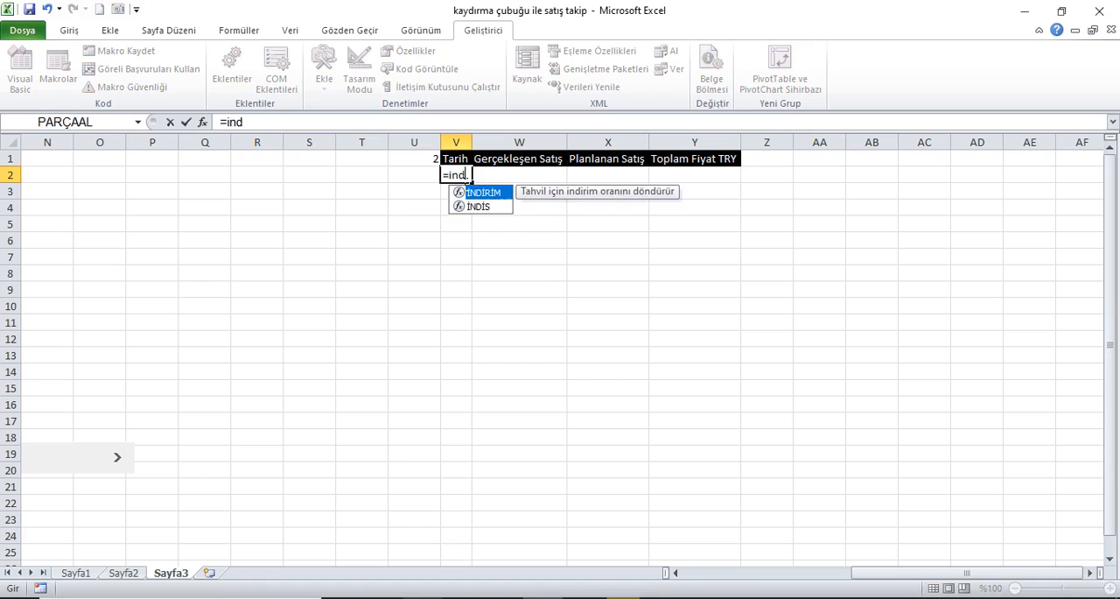
pyautogui.press('Down')
pyautogui.press('Tab')
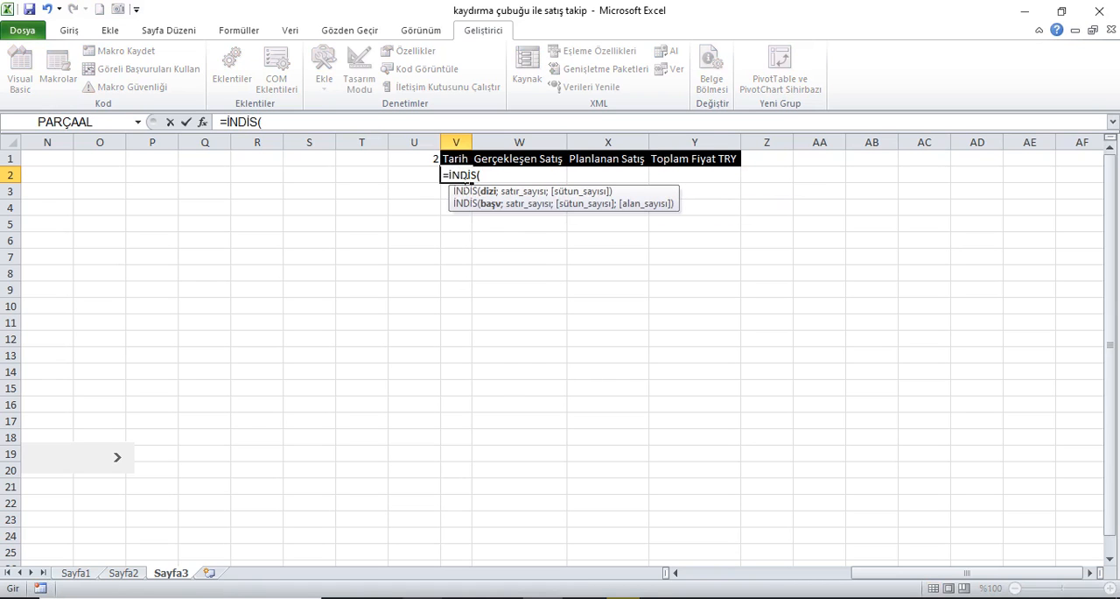
pyautogui.click(123, 572)
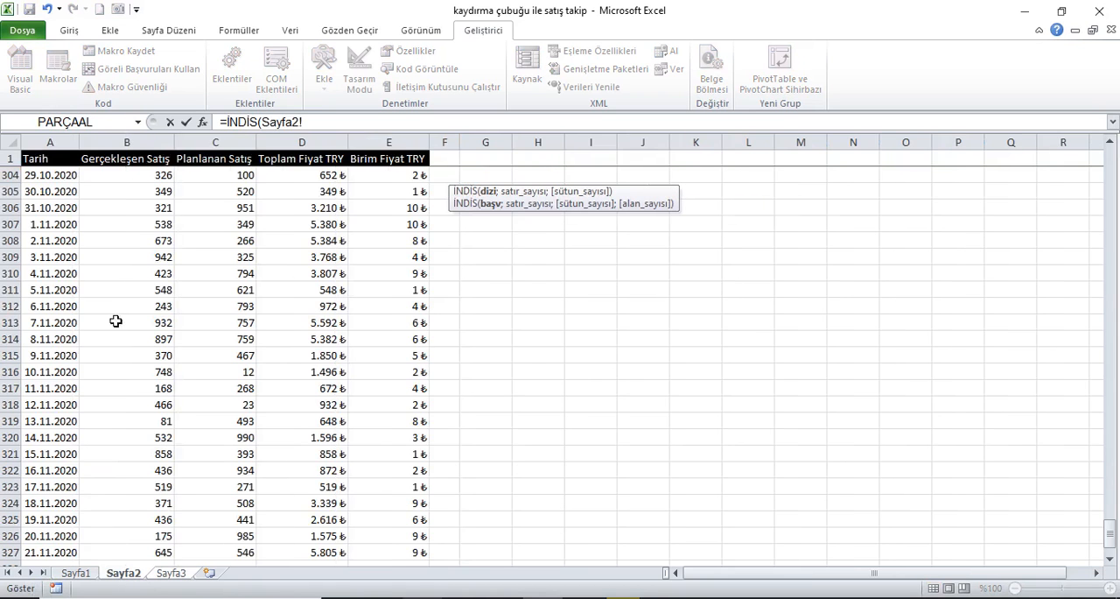
pyautogui.click(63, 149)
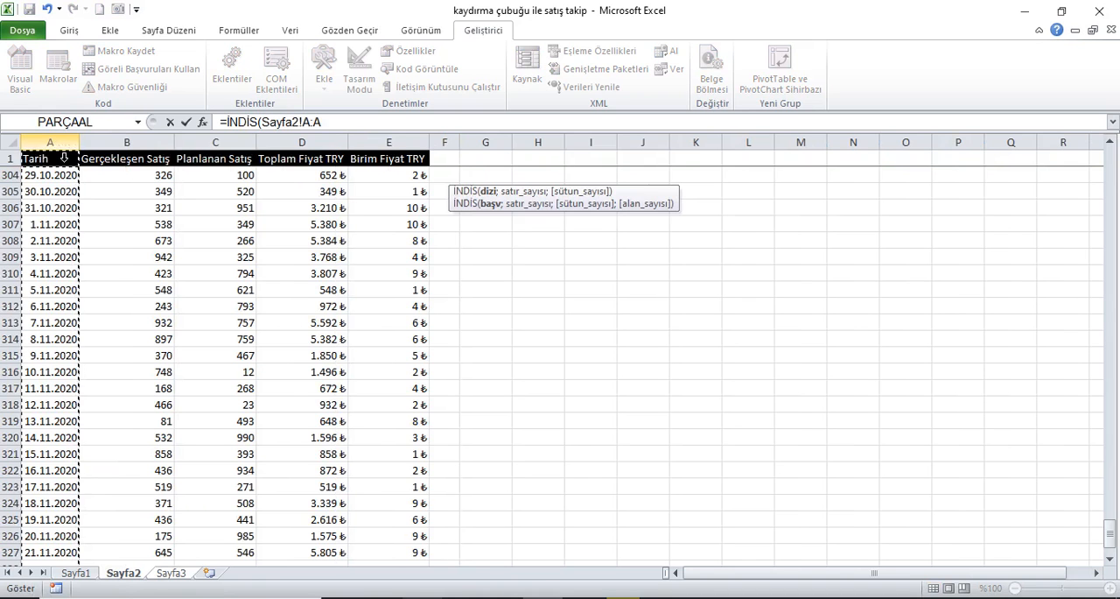
pyautogui.write(';')
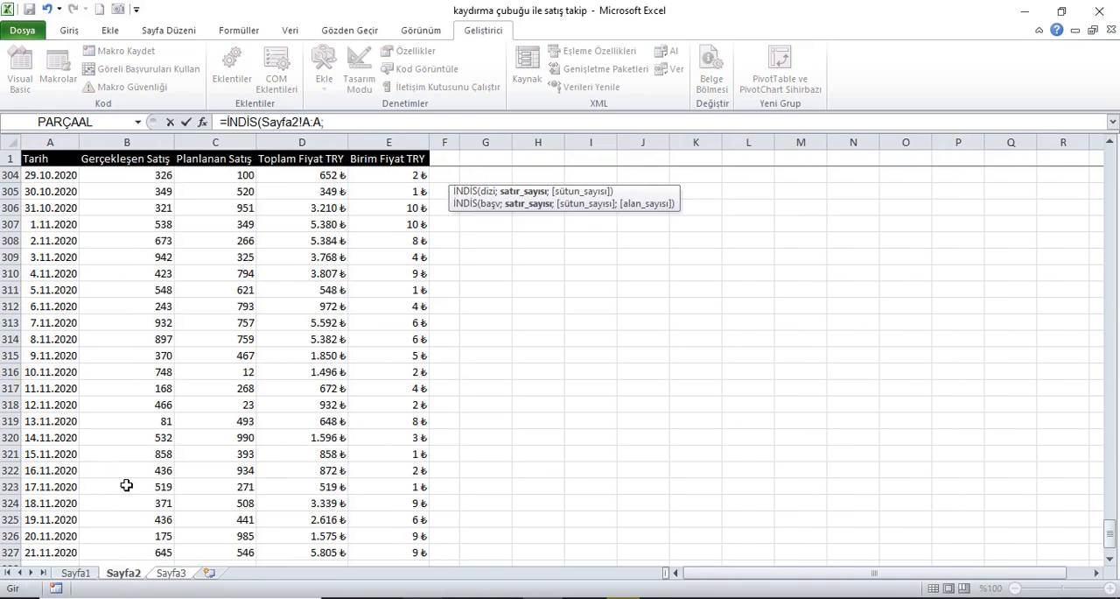
pyautogui.click(167, 576)
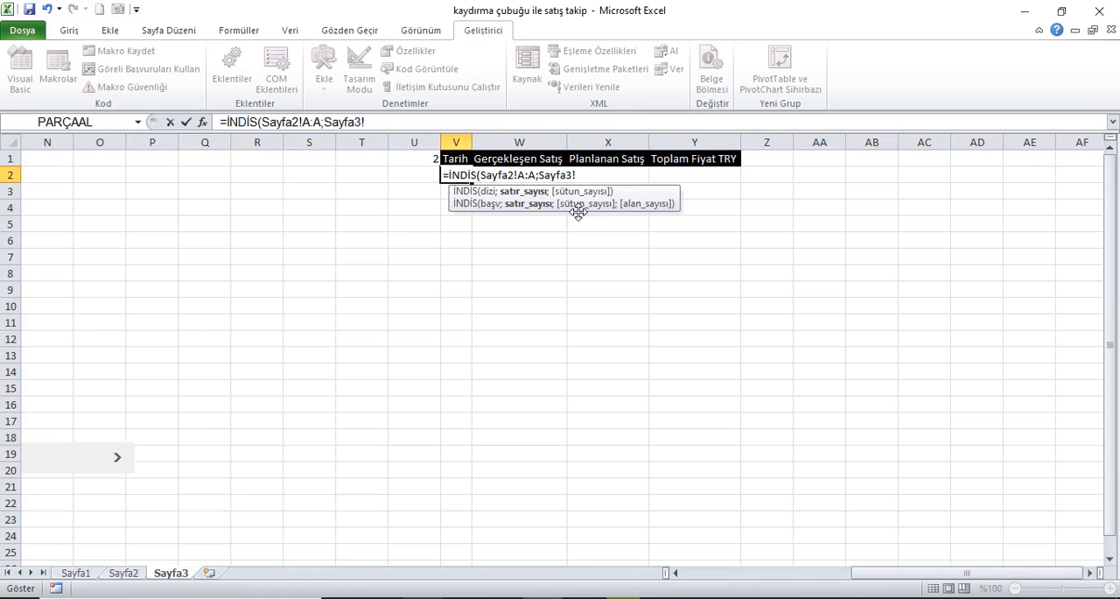
pyautogui.click(429, 157)
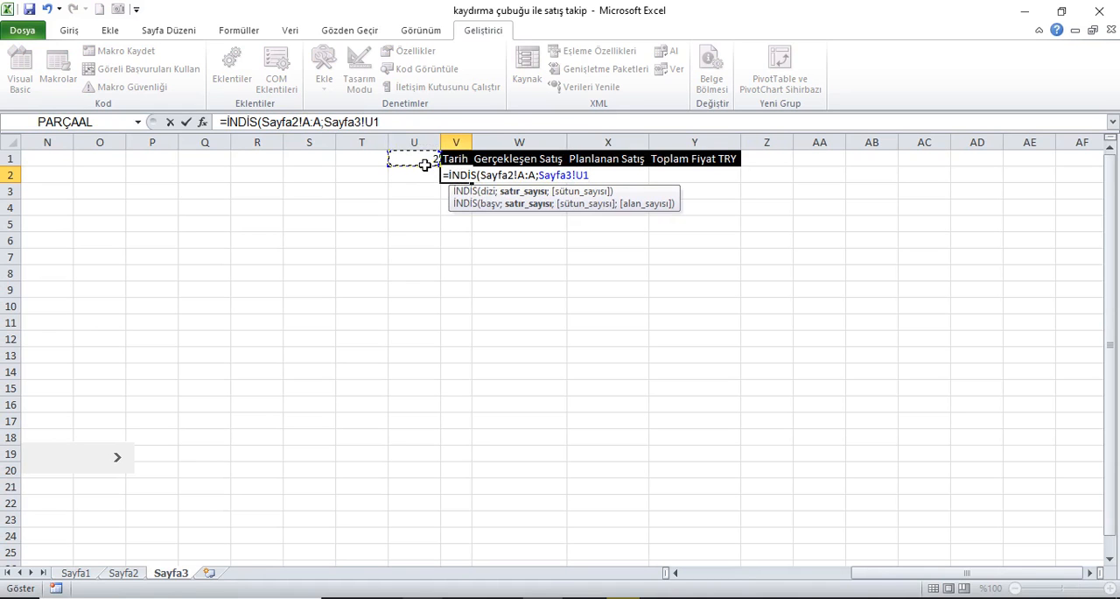
pyautogui.press('F4')
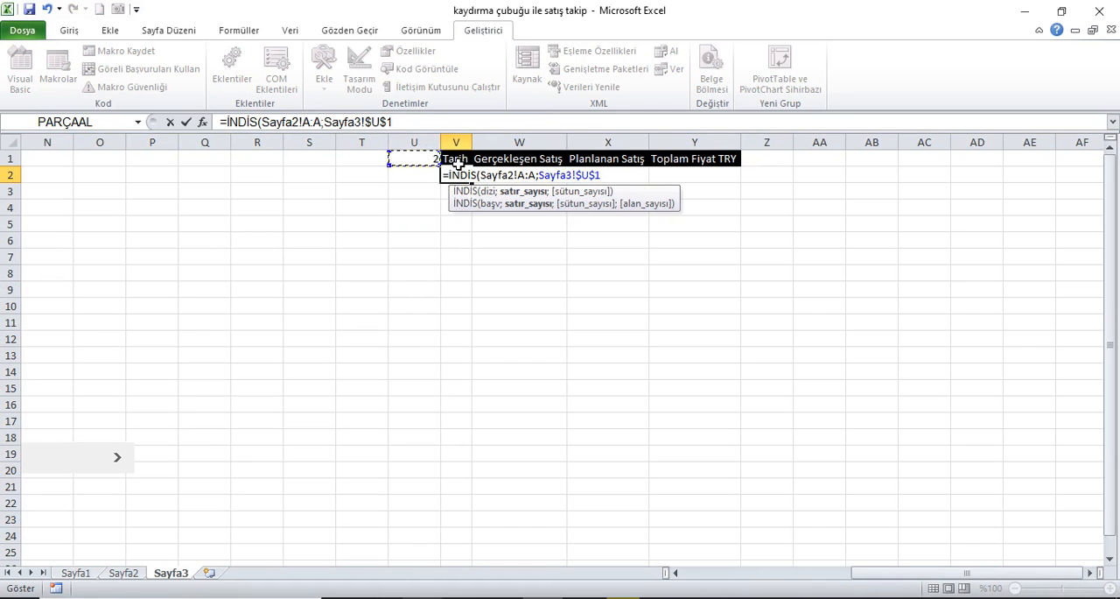
pyautogui.write(')')
pyautogui.press('Return')
# Step: Format cell V2 as a date using the "14 Mart" day-and-month type
pyautogui.press('Up')
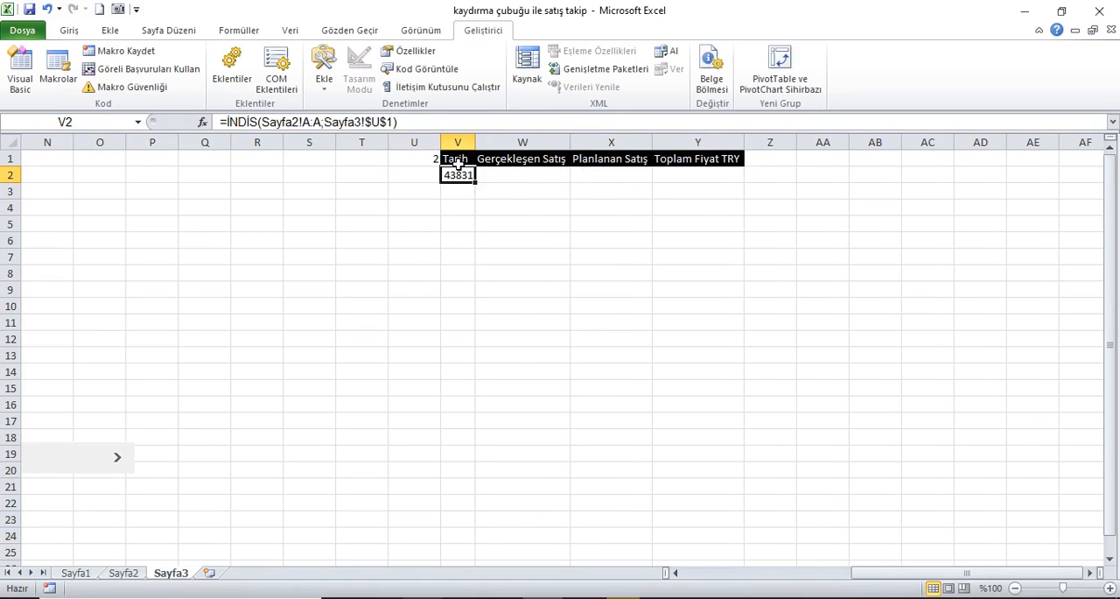
pyautogui.click(109, 31)
pyautogui.click(70, 31)
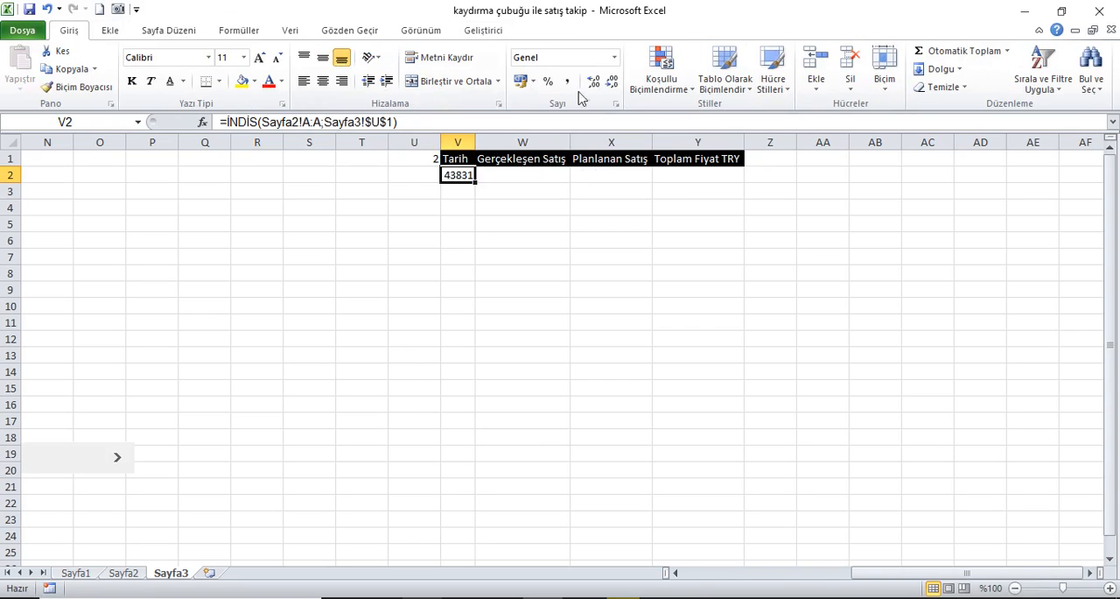
pyautogui.click(615, 59)
pyautogui.click(560, 230)
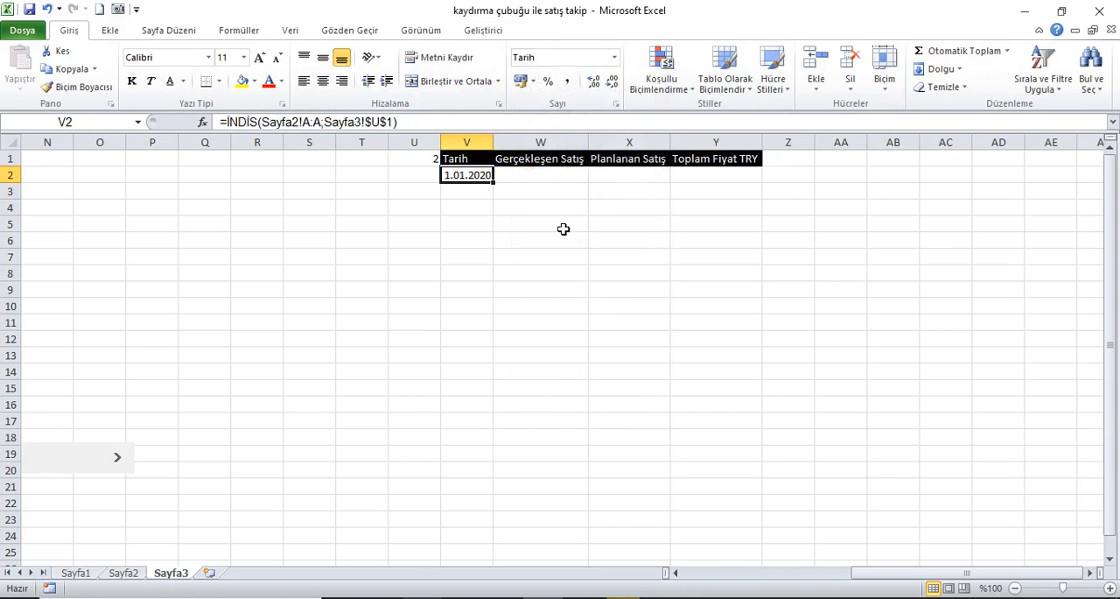
pyautogui.rightClick(484, 179)
pyautogui.click(532, 400)
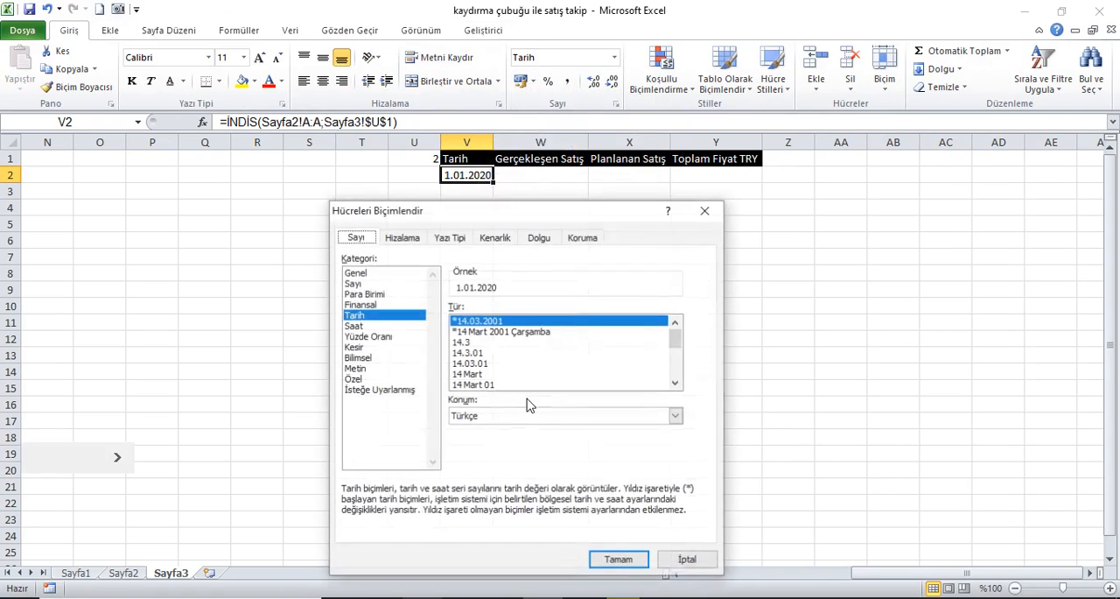
pyautogui.click(486, 375)
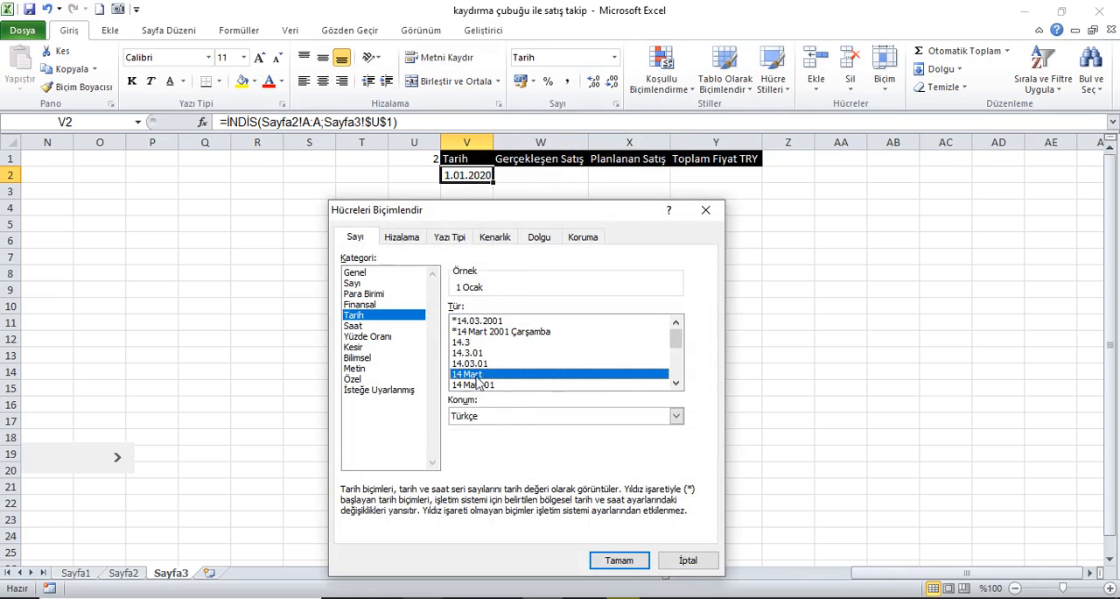
pyautogui.click(620, 561)
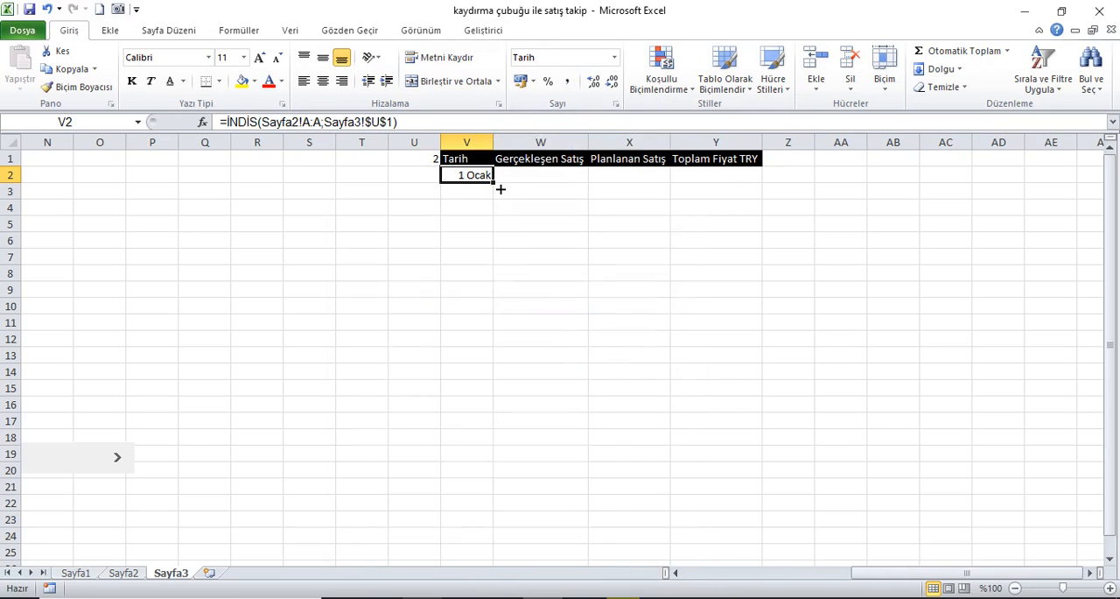
# Step: Move the scroll bar back one step so U1 becomes 1, and check the formula in V2
pyautogui.click(432, 158)
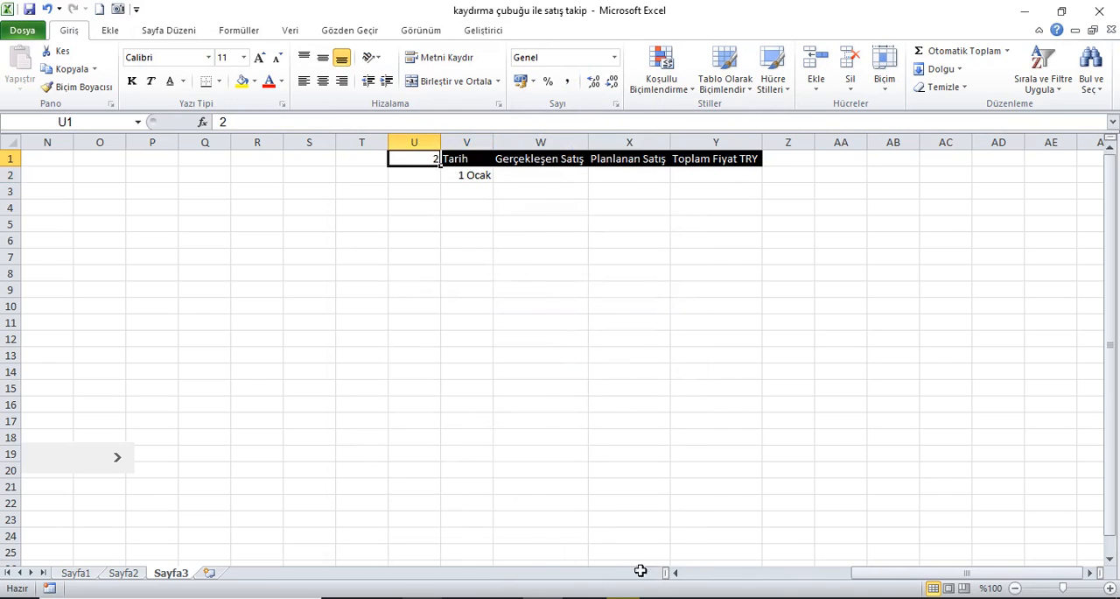
pyautogui.moveTo(880, 574); pyautogui.dragTo(766, 577)
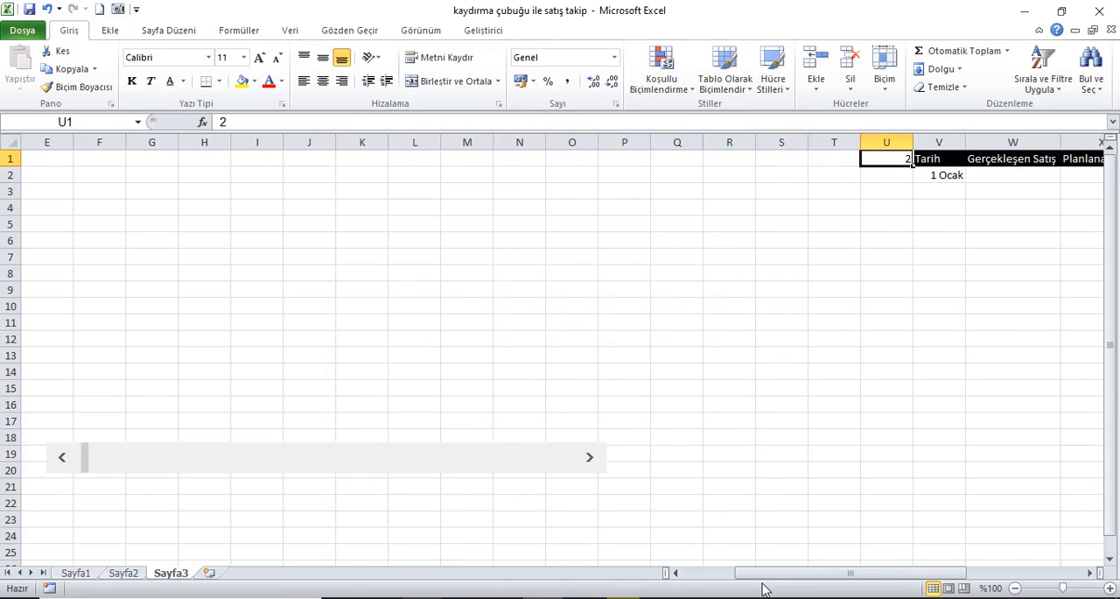
pyautogui.click(63, 460)
pyautogui.moveTo(781, 577); pyautogui.dragTo(871, 570)
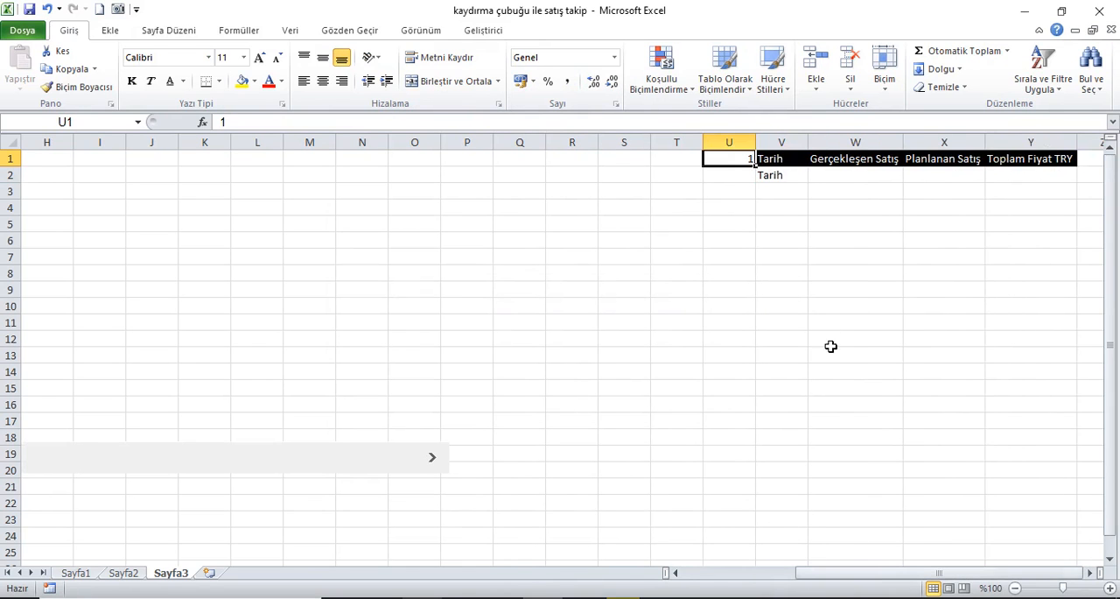
pyautogui.click(785, 184)
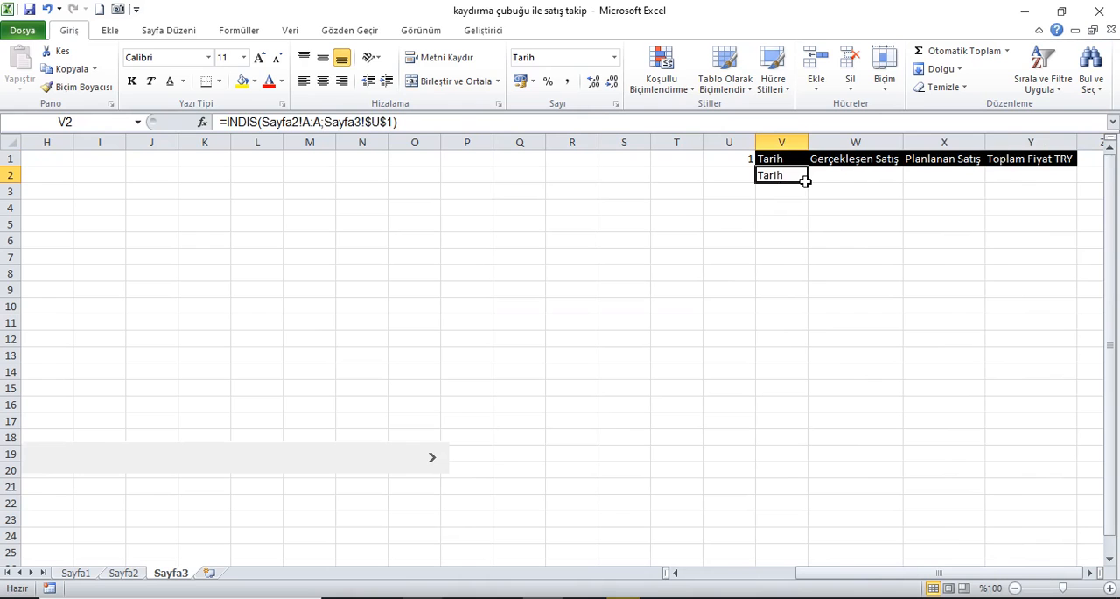
# Step: Check the Tarih header and first date rows of Sayfa2 against the V2 lookup, and return to Sayfa3
pyautogui.click(120, 573)
pyautogui.click(56, 164)
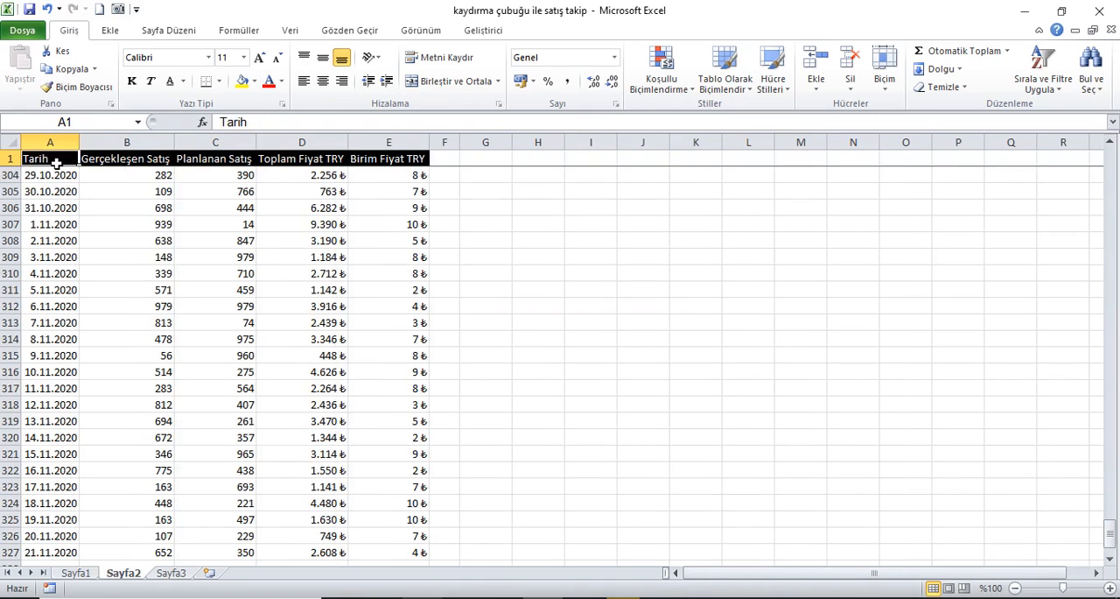
pyautogui.press('Down')
pyautogui.press('Up')
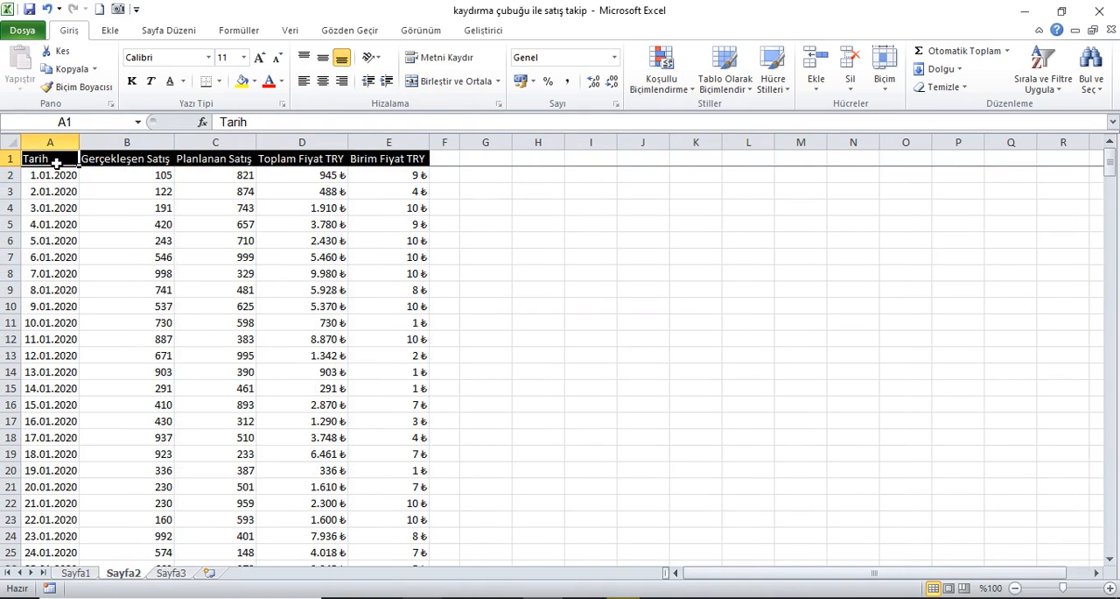
pyautogui.click(182, 574)
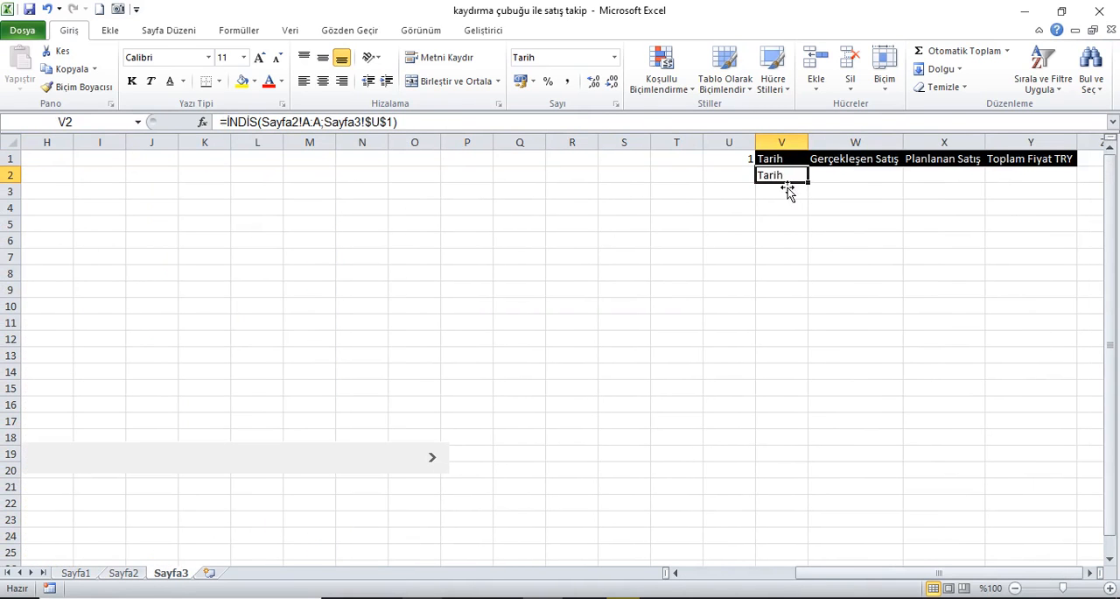
# Step: Add +1 to the row argument of the V2 formula on Sayfa3, comparing its result with the first date on Sayfa2
pyautogui.click(123, 574)
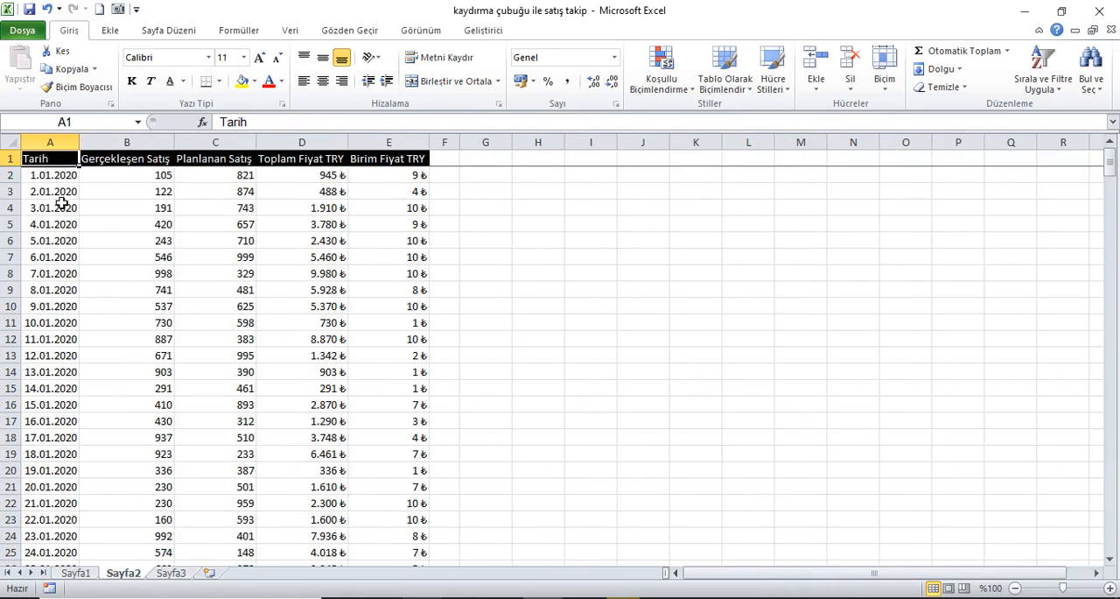
pyautogui.click(50, 177)
pyautogui.click(172, 573)
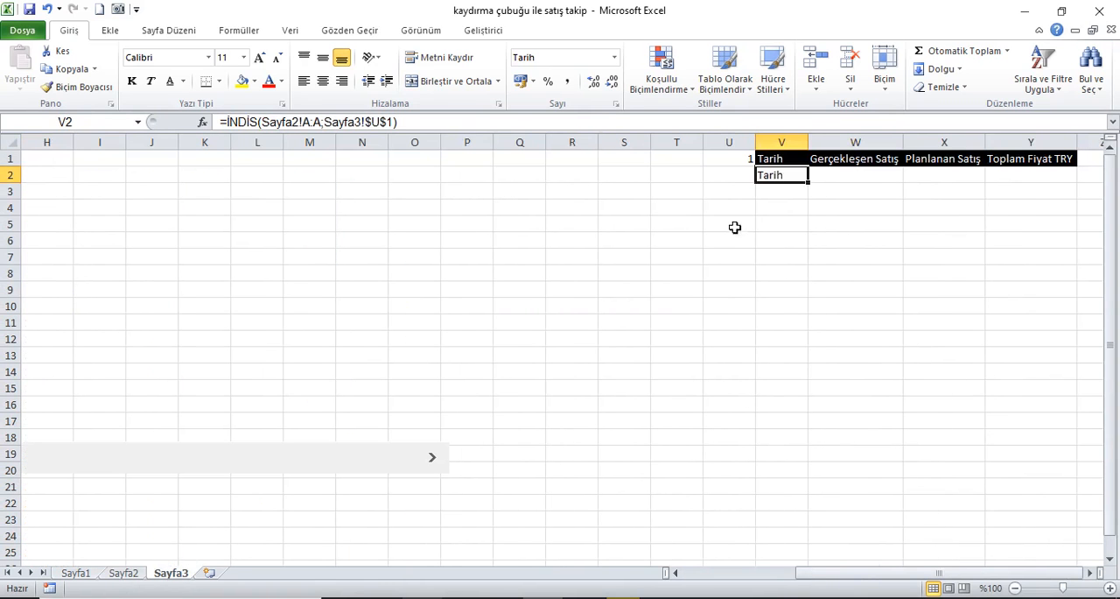
pyautogui.click(413, 126)
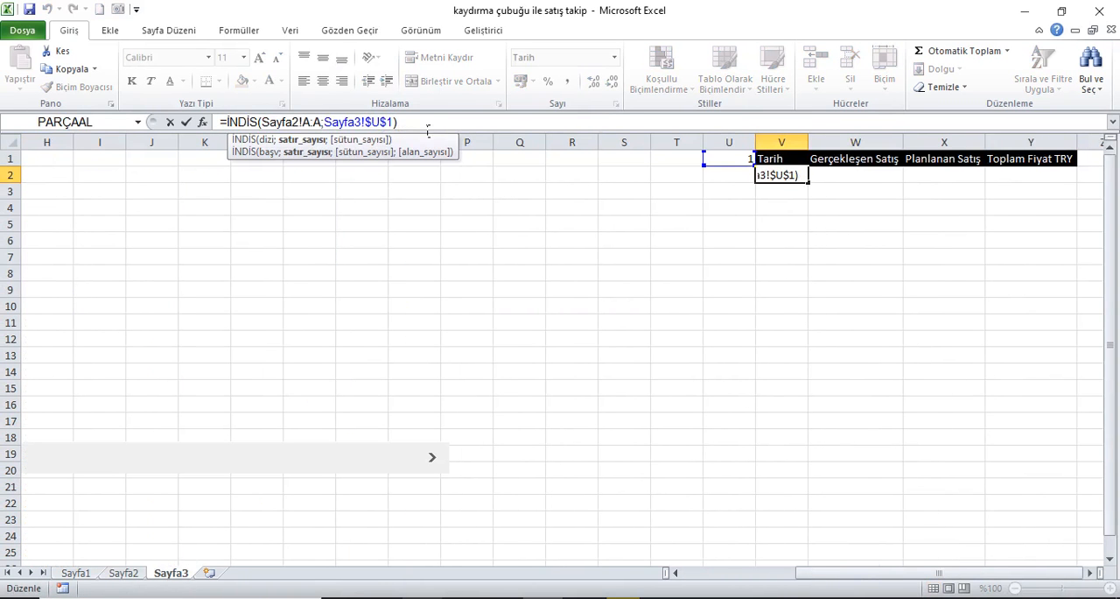
pyautogui.write('+1')
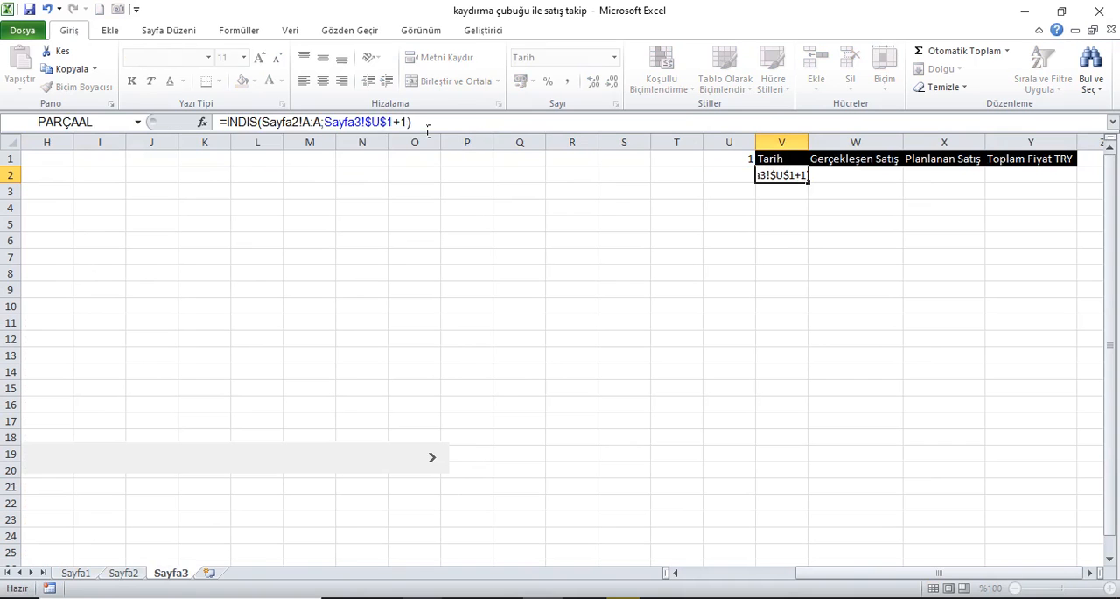
pyautogui.press('Return')
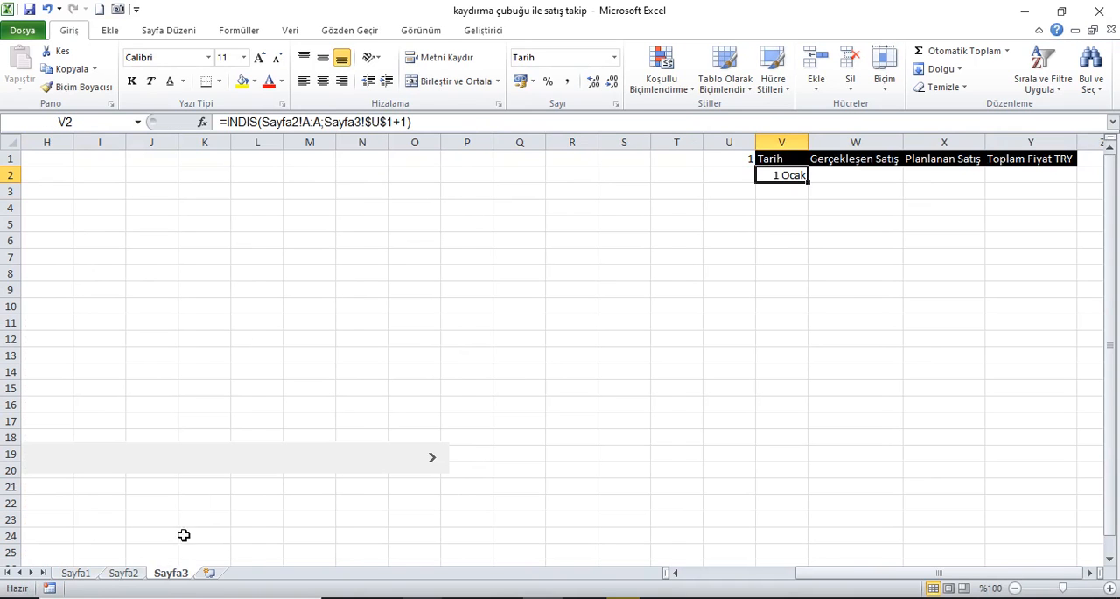
pyautogui.click(123, 573)
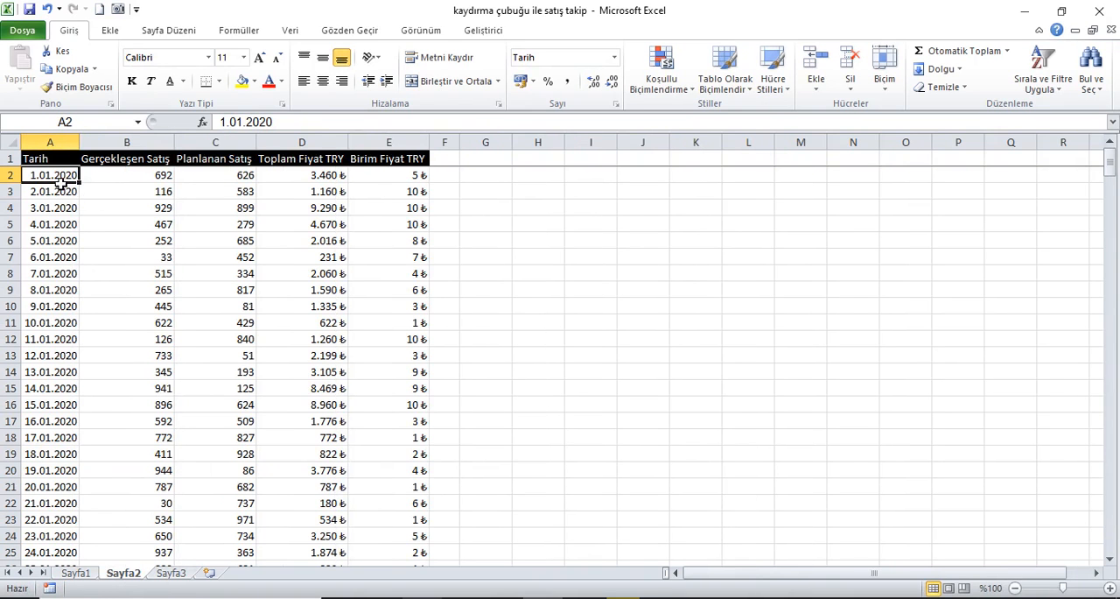
pyautogui.click(170, 573)
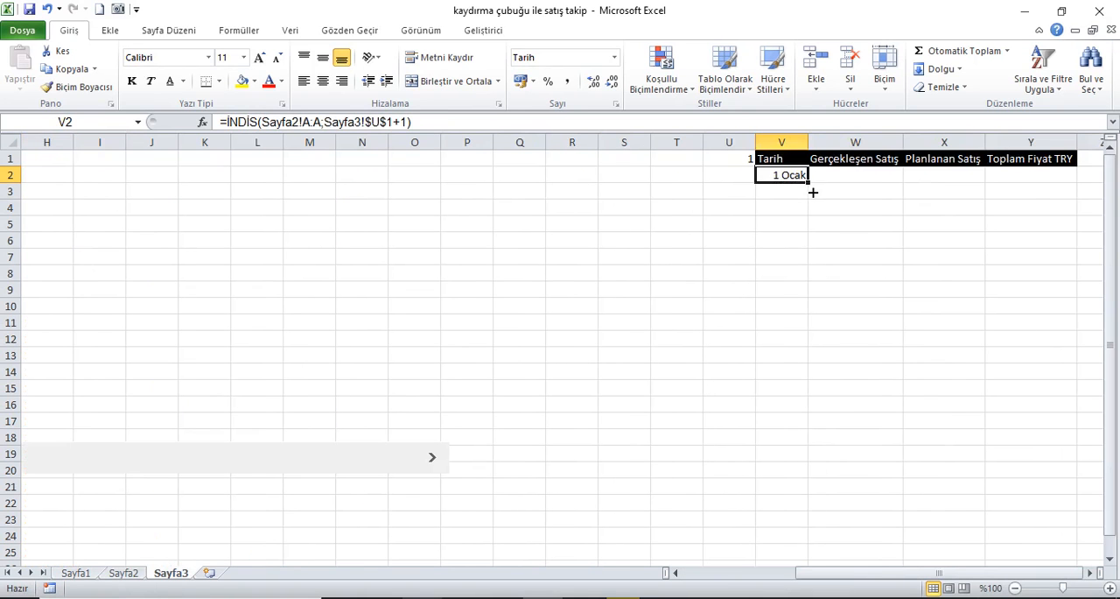
# Step: Copy the V2 formula down the Tarih column through V11
pyautogui.moveTo(814, 190); pyautogui.dragTo(815, 211)
pyautogui.click(793, 196)
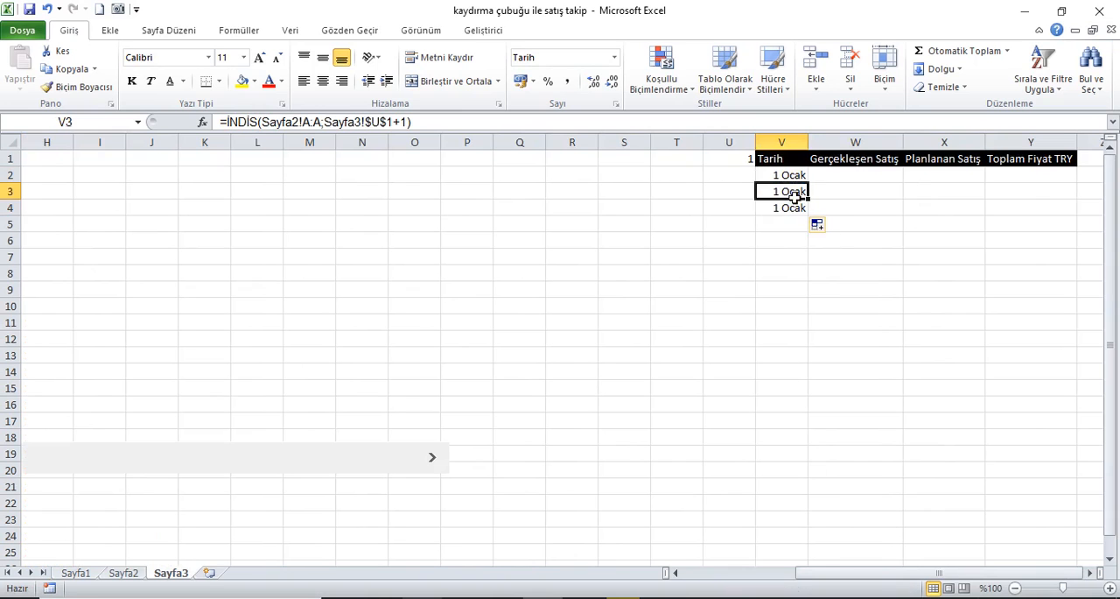
pyautogui.click(792, 209)
pyautogui.moveTo(794, 178); pyautogui.dragTo(811, 322)
pyautogui.click(798, 177)
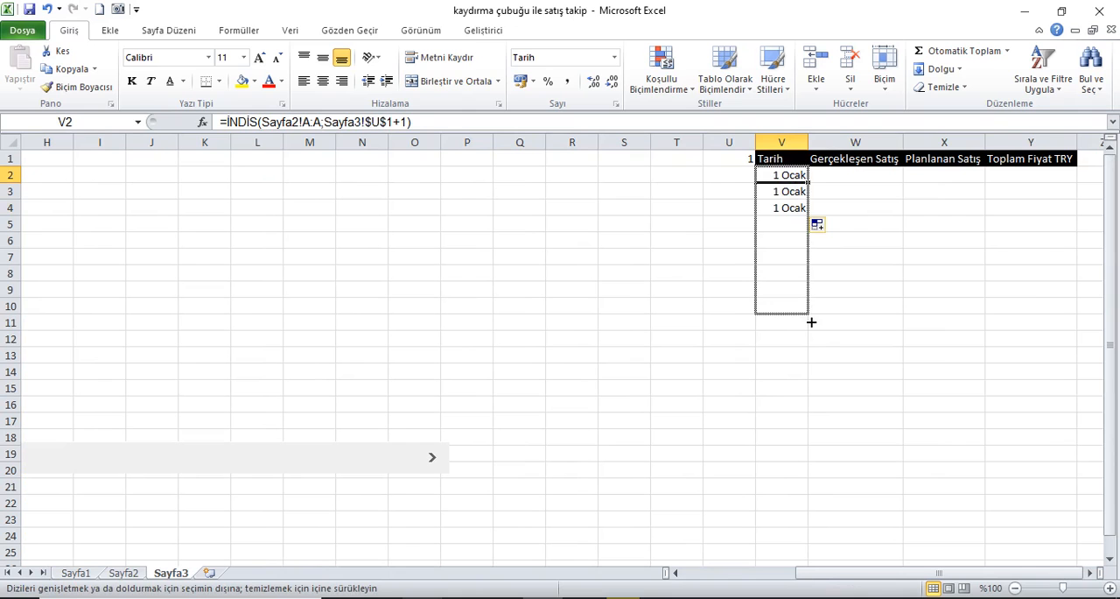
pyautogui.moveTo(812, 329); pyautogui.dragTo(812, 329)
pyautogui.moveTo(793, 177); pyautogui.dragTo(795, 323)
pyautogui.click(803, 178)
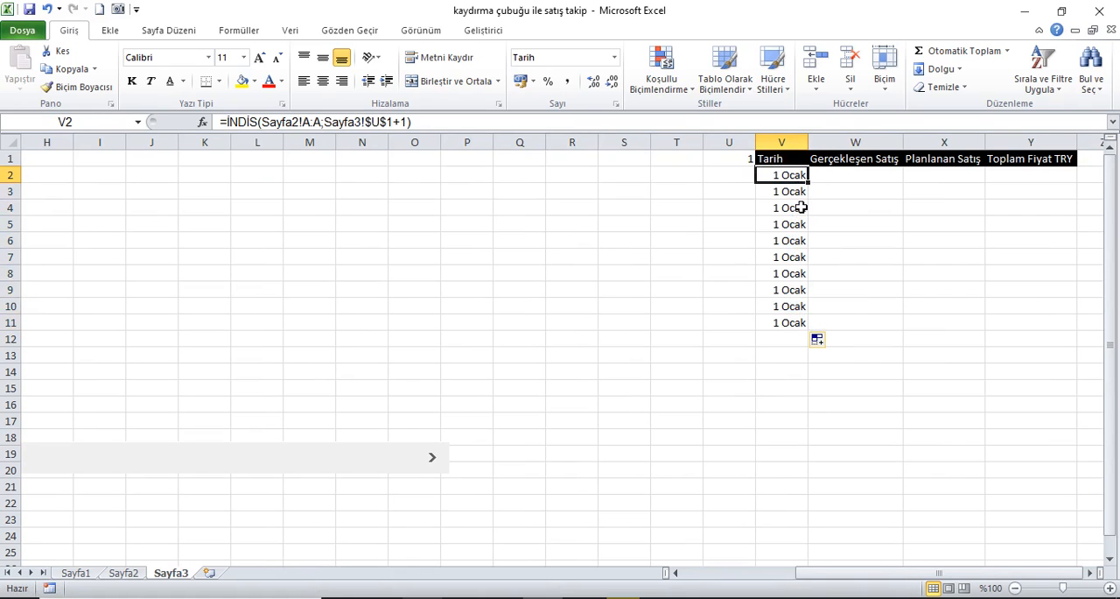
# Step: Change the row offset in the V3 formula to +2
pyautogui.press('Down')
pyautogui.click(416, 123)
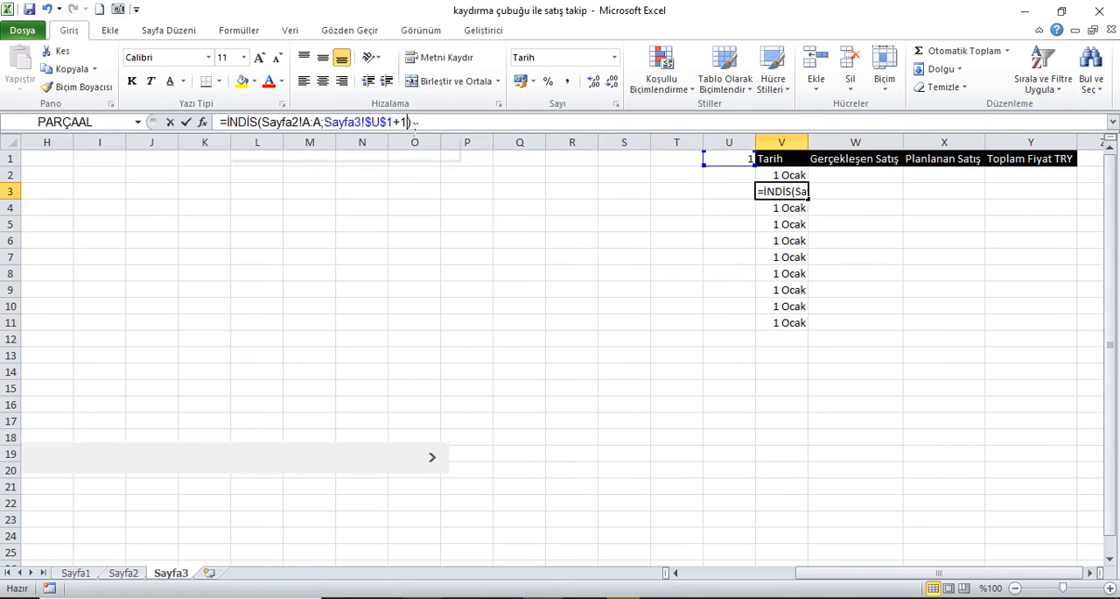
pyautogui.press('Left')
pyautogui.press('BackSpace')
pyautogui.write('2')
pyautogui.press('Return')
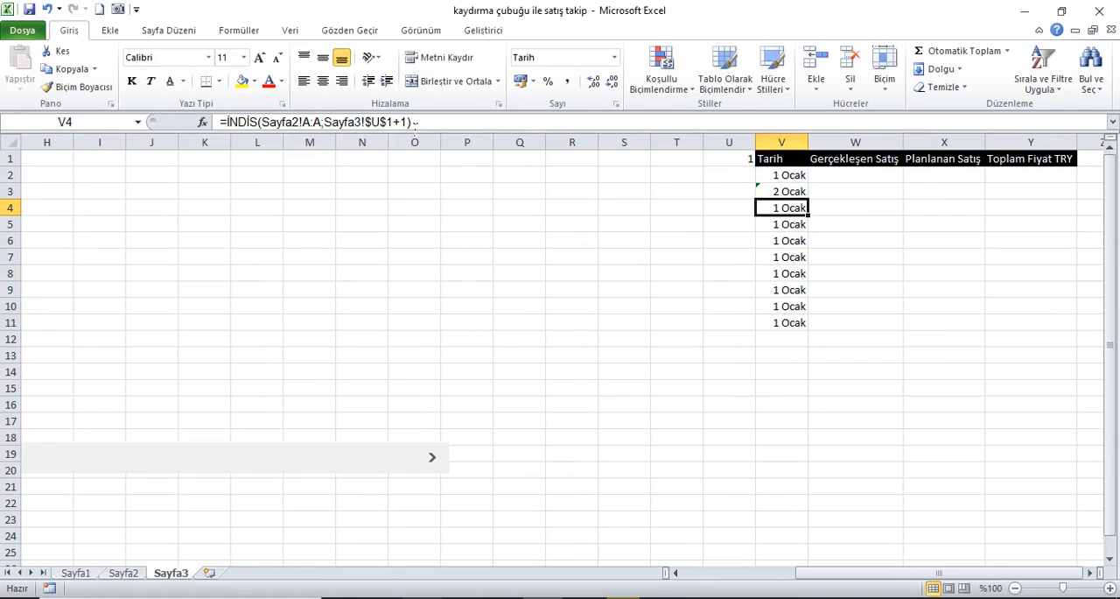
# Step: Change the row offset in the V4 formula to +3 and review the Tarih cells V2:V11
pyautogui.click(417, 122)
pyautogui.press('Left')
pyautogui.press('BackSpace')
pyautogui.write('2')
pyautogui.press('Return')
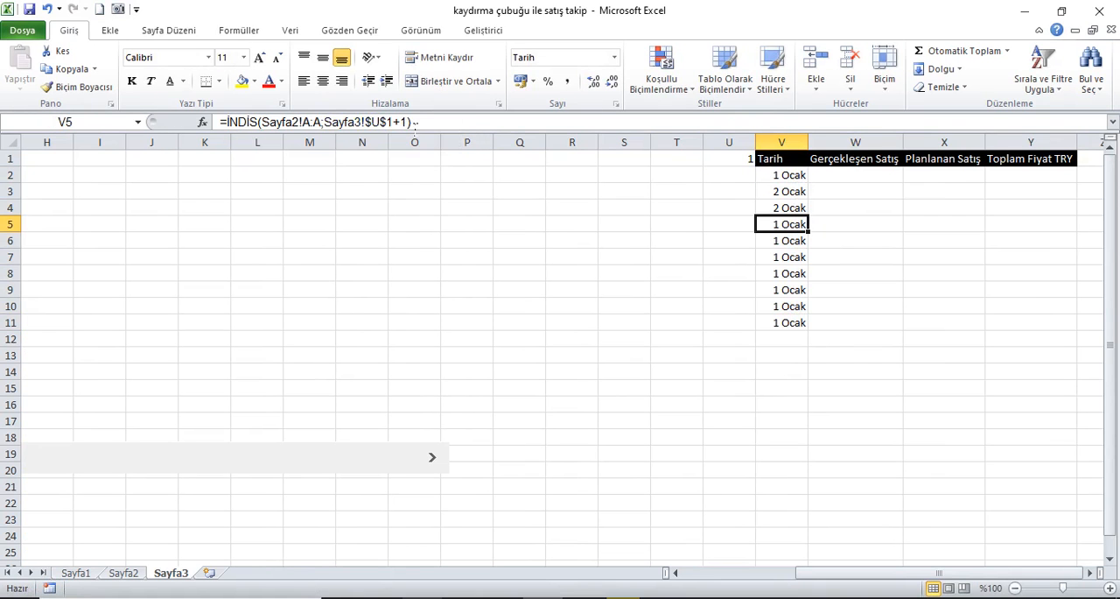
pyautogui.click(797, 213)
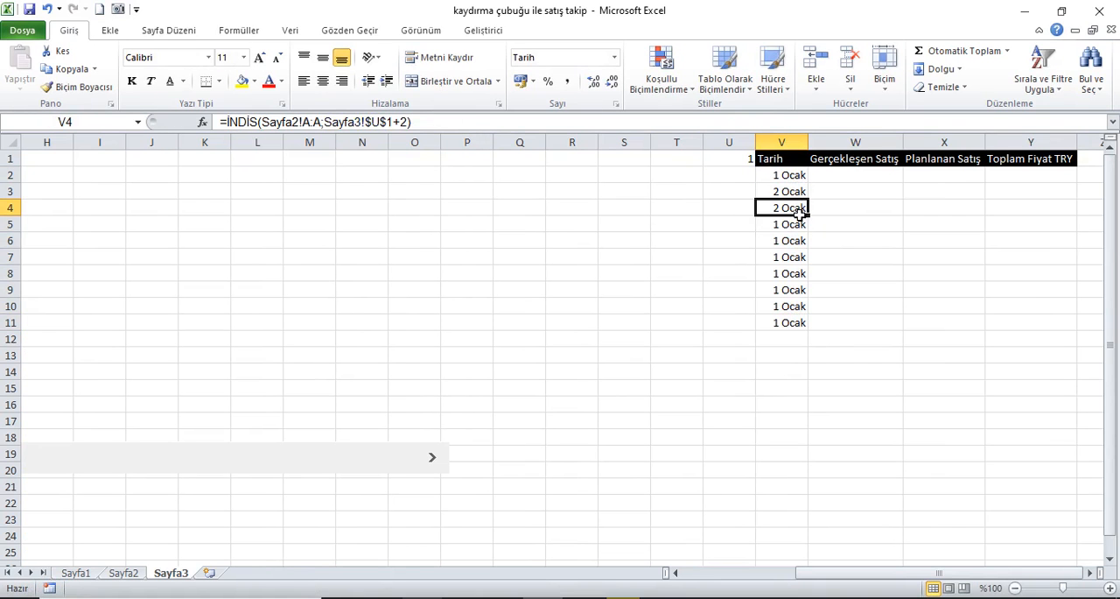
pyautogui.click(419, 123)
pyautogui.press('Left')
pyautogui.press('BackSpace')
pyautogui.write('3')
pyautogui.press('Return')
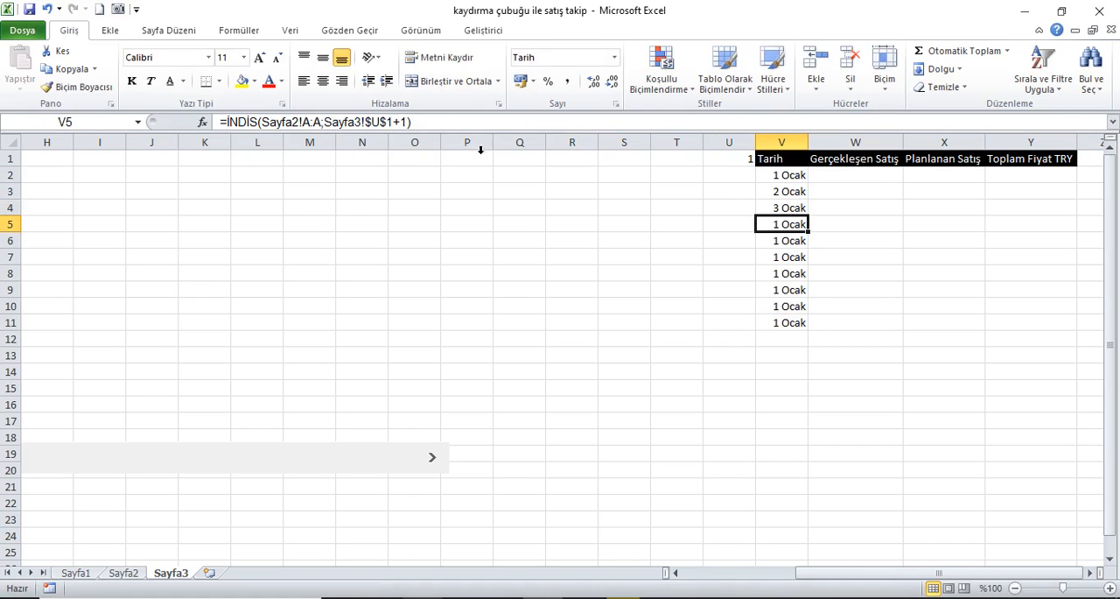
pyautogui.moveTo(793, 182); pyautogui.dragTo(791, 324)
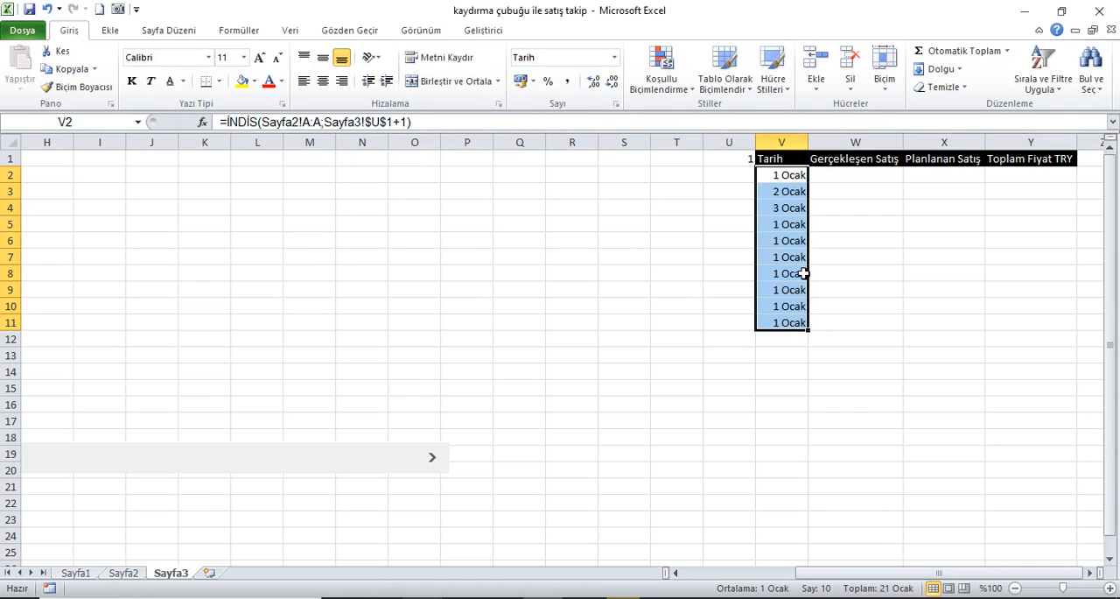
pyautogui.click(798, 178)
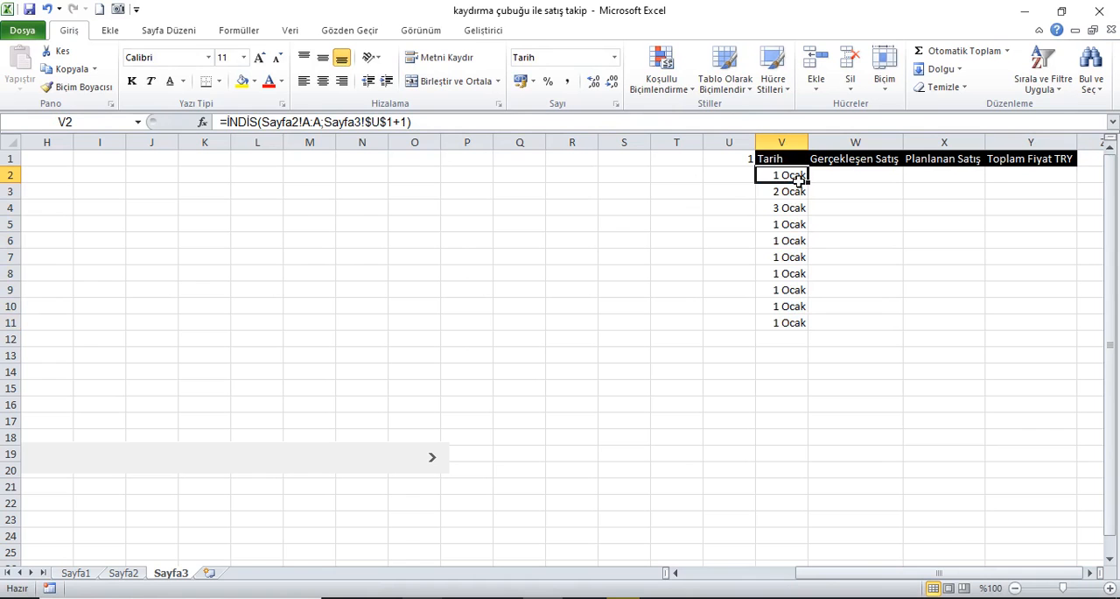
# Step: Enter =SATIR(S1) in cell U2 and copy it down through U8 to test a running row number
pyautogui.click(739, 178)
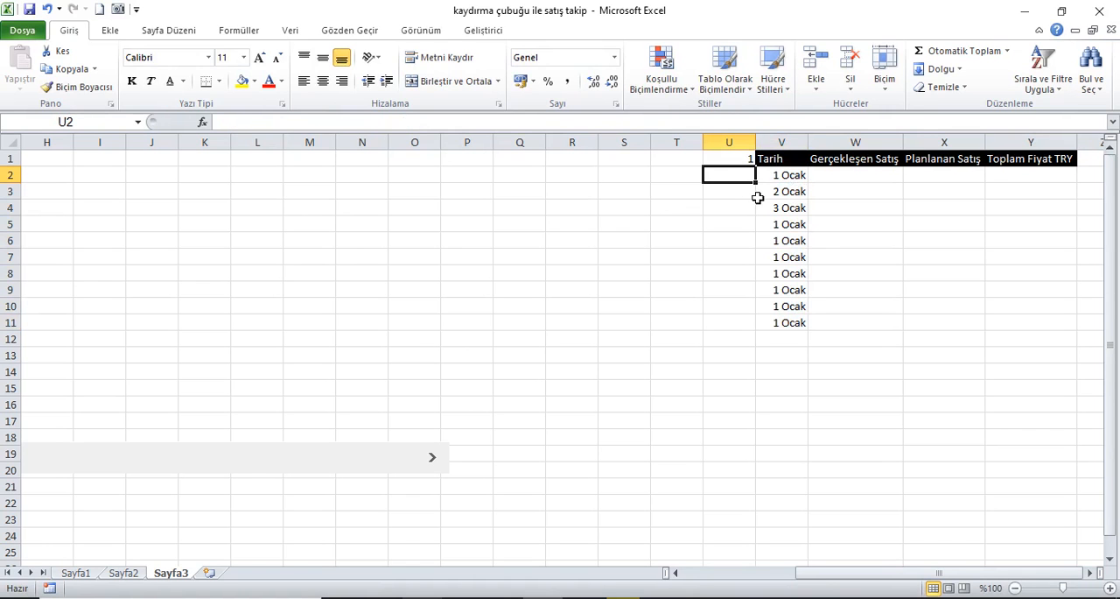
pyautogui.write('=sat')
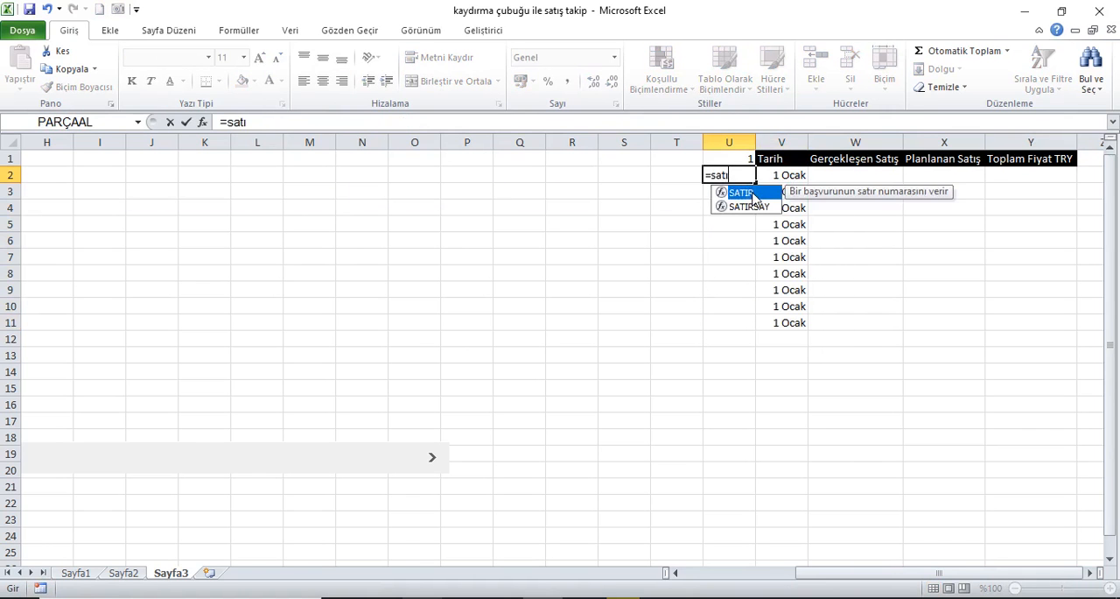
pyautogui.write('ı')
pyautogui.doubleClick(742, 192)
pyautogui.click(645, 162)
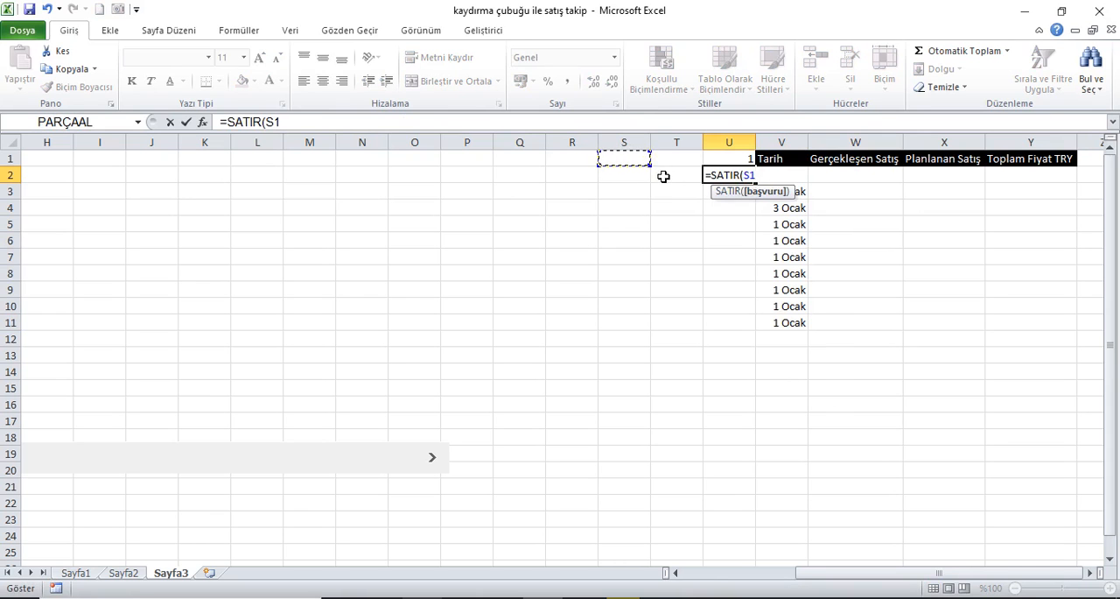
pyautogui.write(')')
pyautogui.press('Return')
pyautogui.click(749, 182)
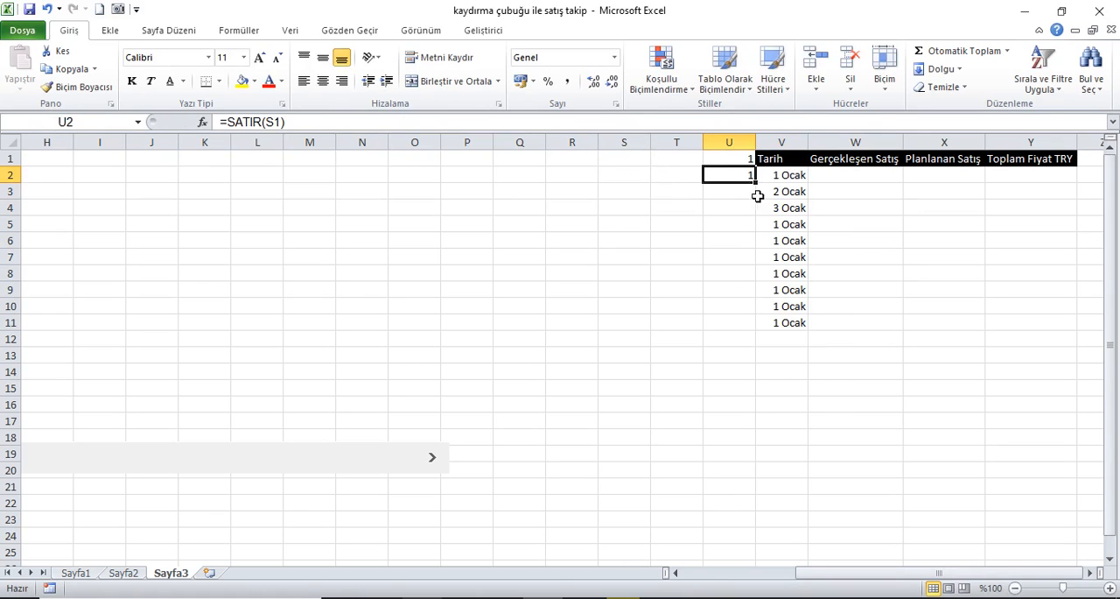
pyautogui.moveTo(756, 182); pyautogui.dragTo(766, 288)
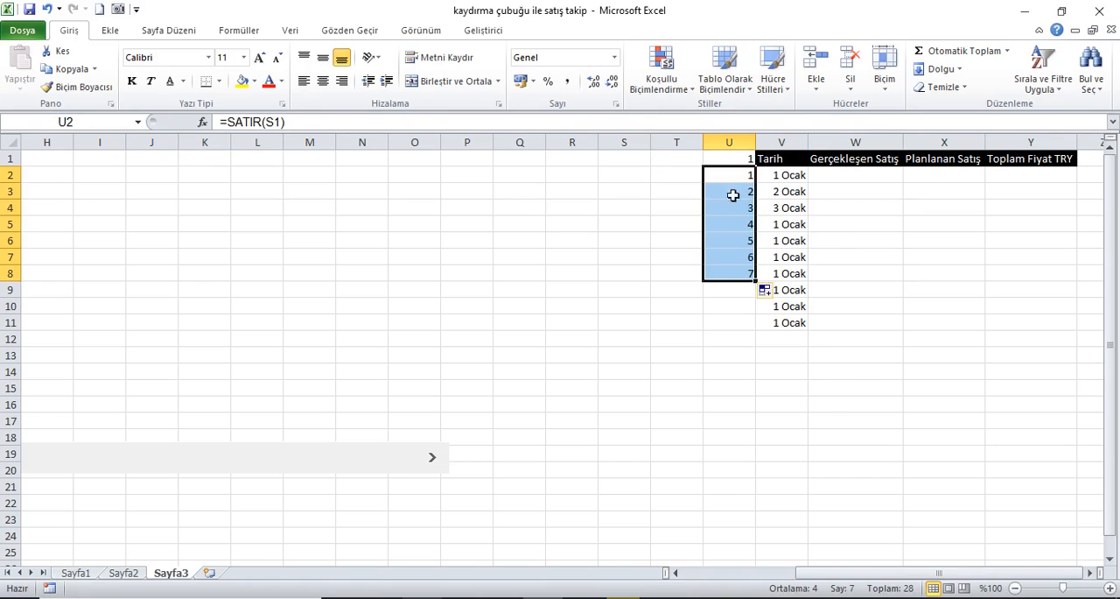
pyautogui.click(677, 159)
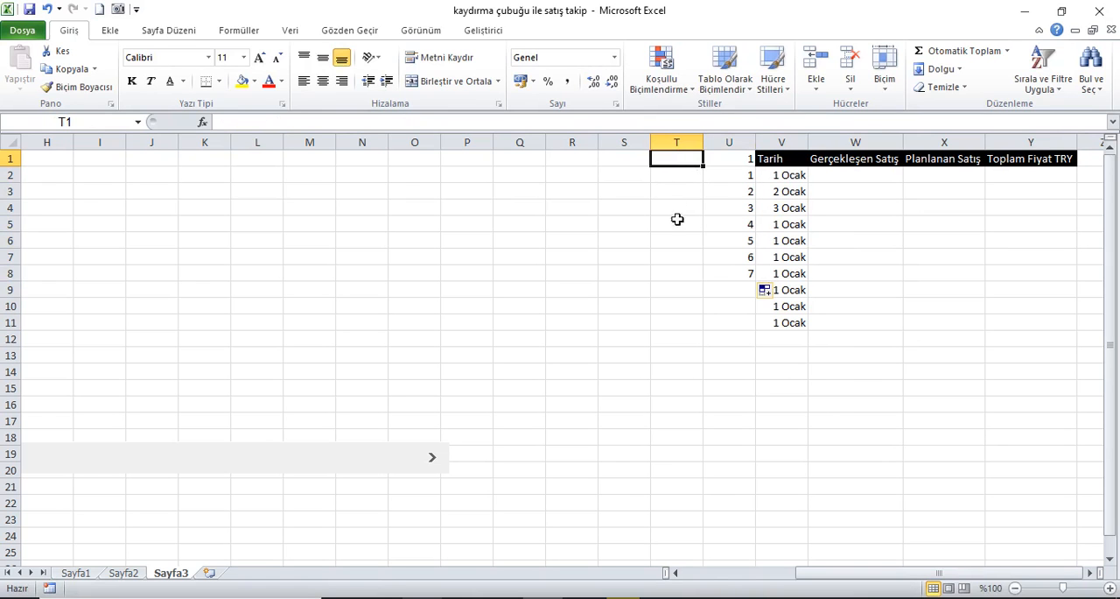
# Step: Clear the test row numbers in U2:U8 and the copied date formulas in V3:V11
pyautogui.moveTo(731, 180); pyautogui.dragTo(723, 275)
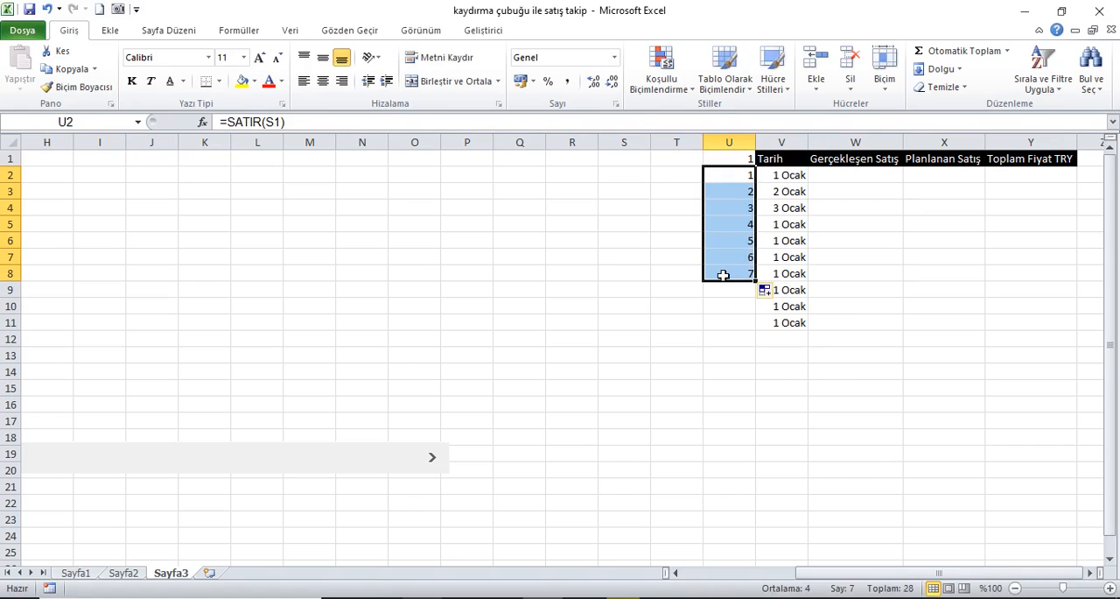
pyautogui.press('Delete')
pyautogui.moveTo(789, 198); pyautogui.dragTo(799, 322)
pyautogui.press('Delete')
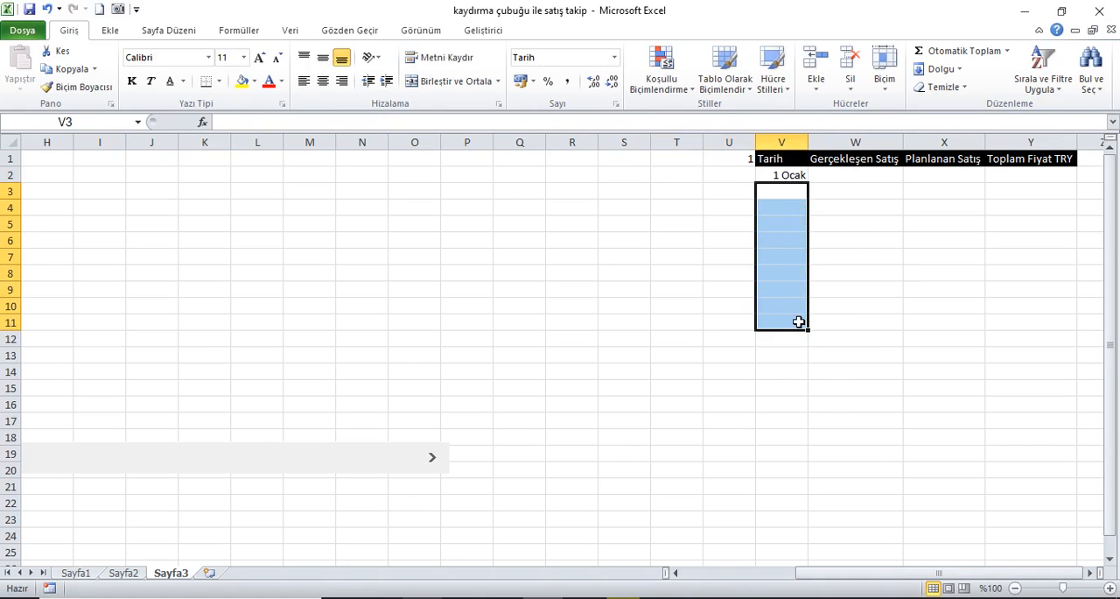
# Step: Replace the fixed offset in V2 with SATIR(A1), making the formula =İNDİS(Sayfa2!A:A;Sayfa3!$U$1+SATIR(A1))
pyautogui.click(784, 175)
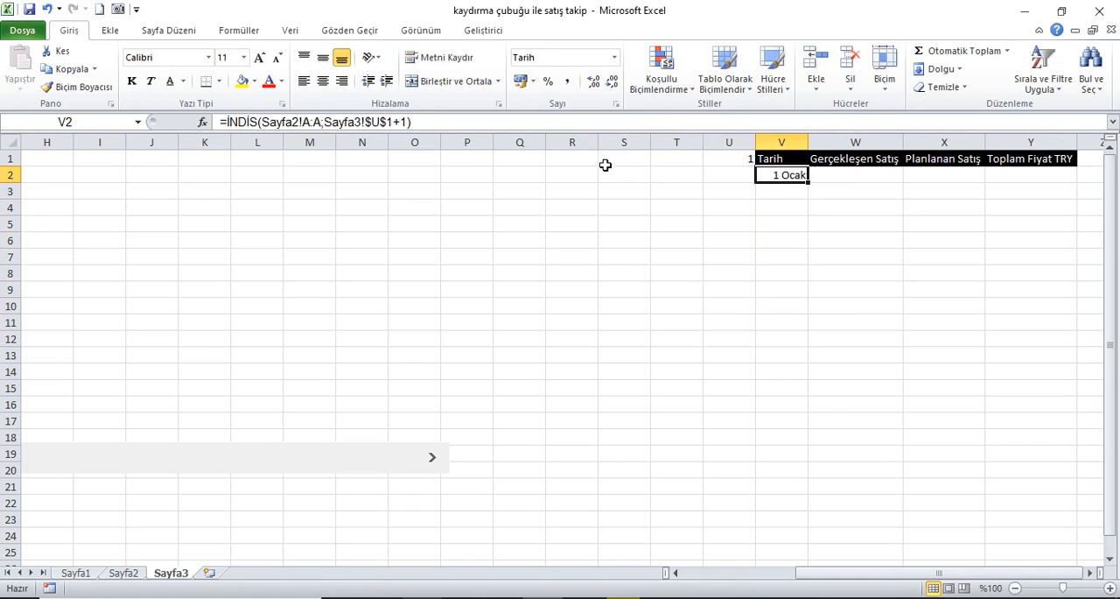
pyautogui.click(417, 125)
pyautogui.press('Left')
pyautogui.press('BackSpace')
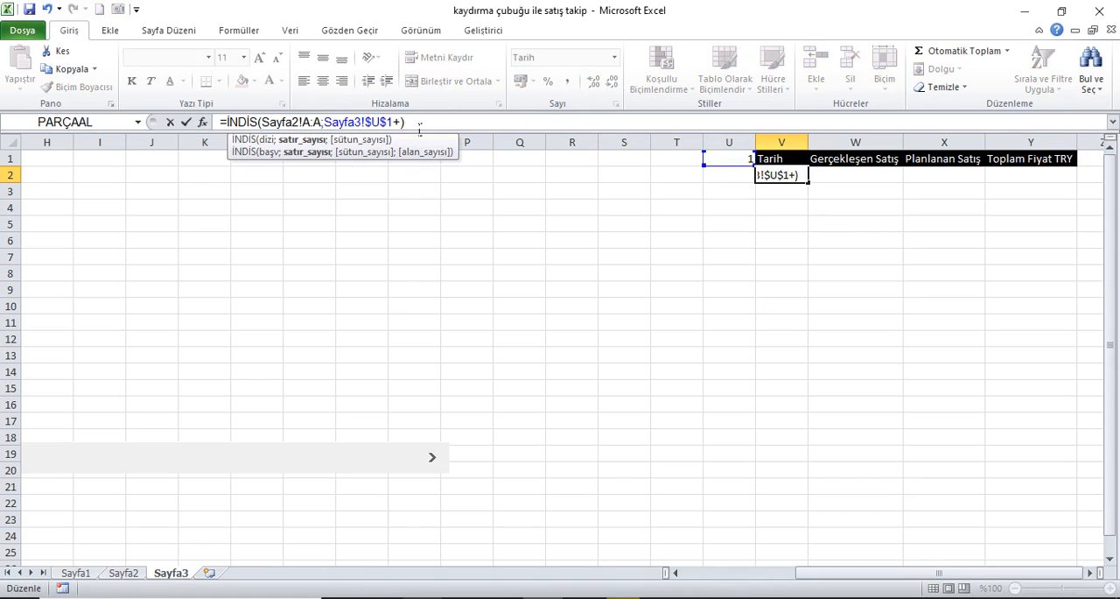
pyautogui.write('sat')
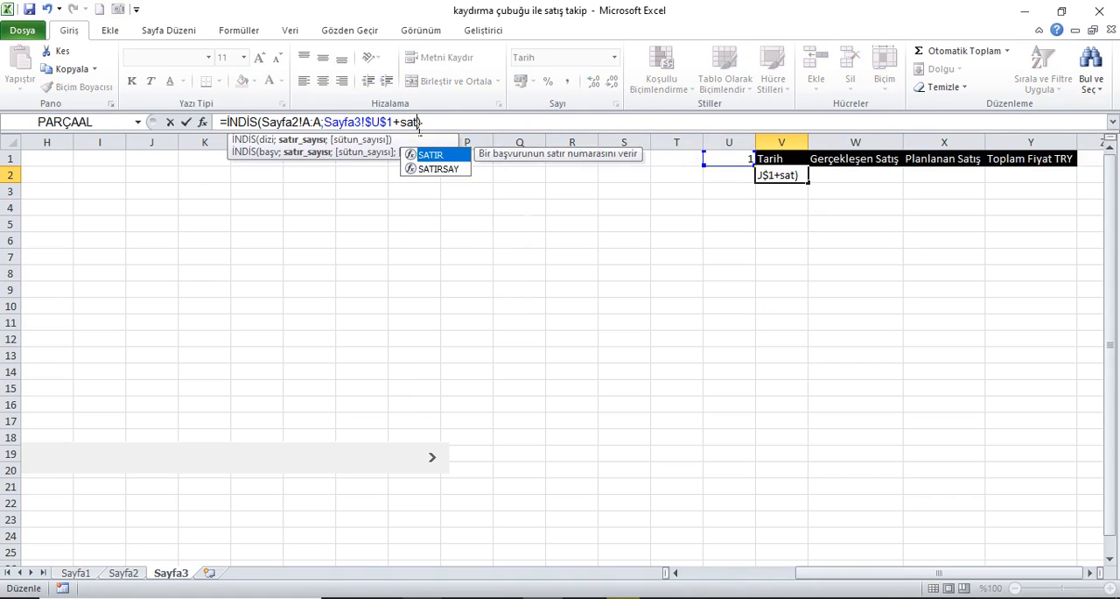
pyautogui.write('ı')
pyautogui.press('Tab')
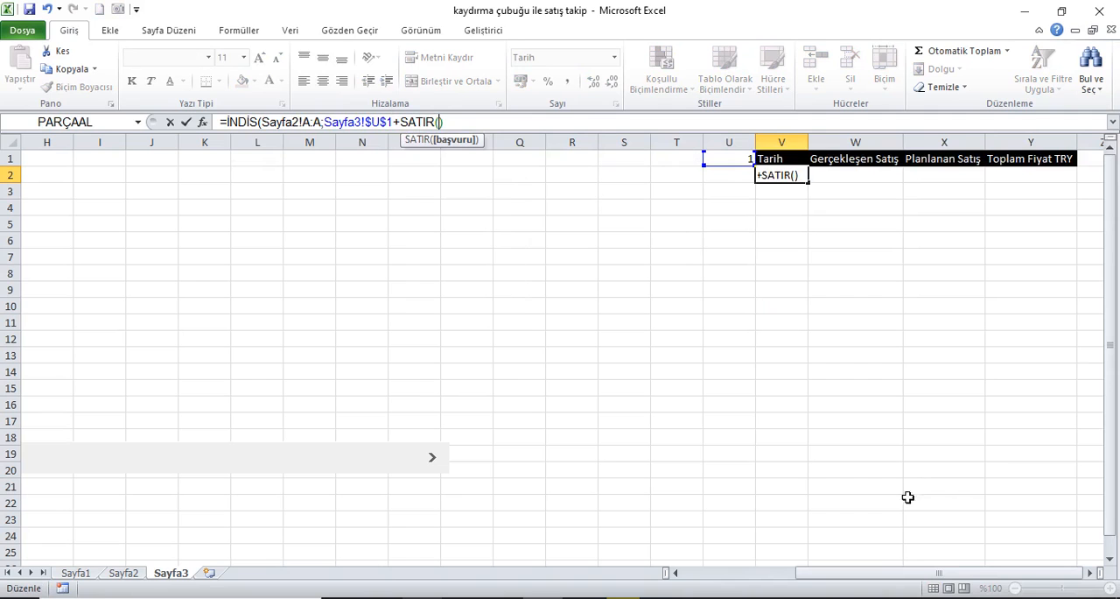
pyautogui.moveTo(879, 575); pyautogui.dragTo(721, 577)
pyautogui.click(44, 160)
pyautogui.write(')')
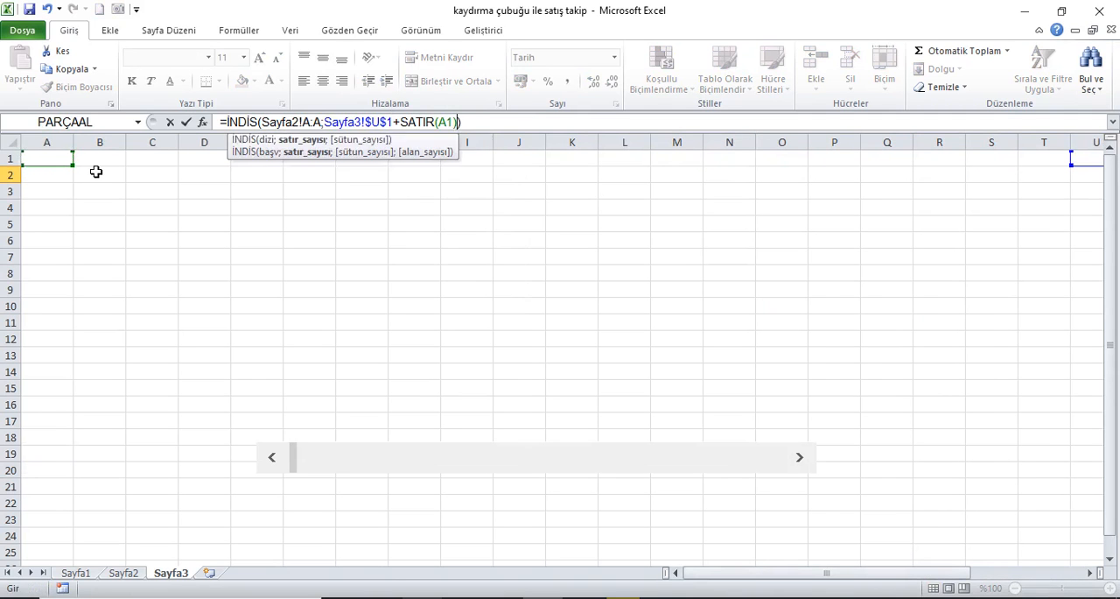
pyautogui.press('Return')
pyautogui.press('Up')
pyautogui.press('Right')
pyautogui.press('Left')
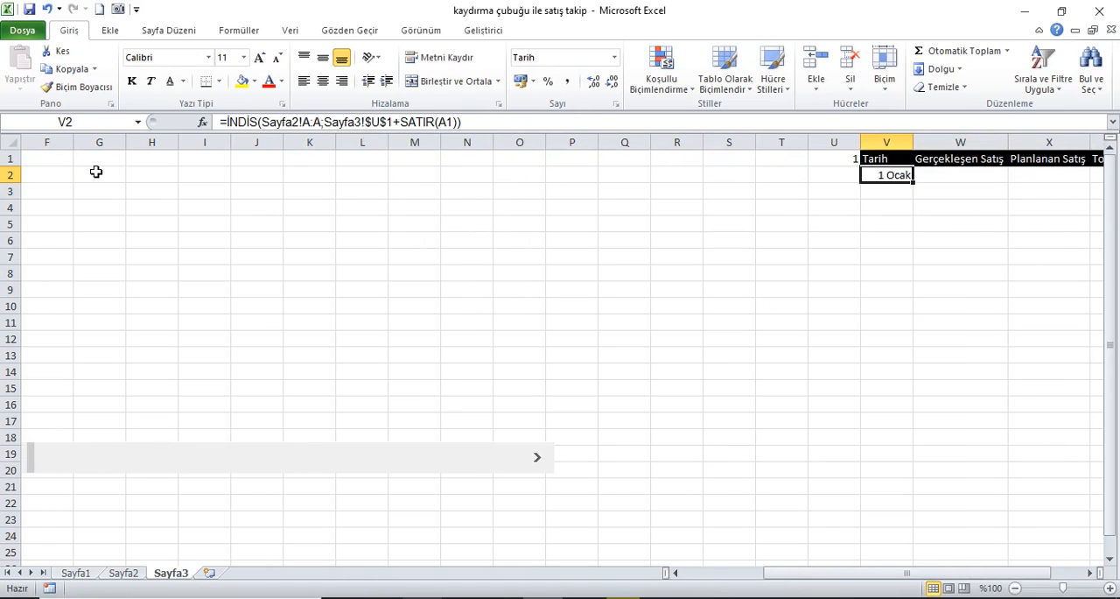
# Step: Copy the V2 formula down the Tarih column so it fills V2:V11, clearing the surplus cell V12
pyautogui.moveTo(921, 190); pyautogui.dragTo(921, 341)
pyautogui.click(904, 340)
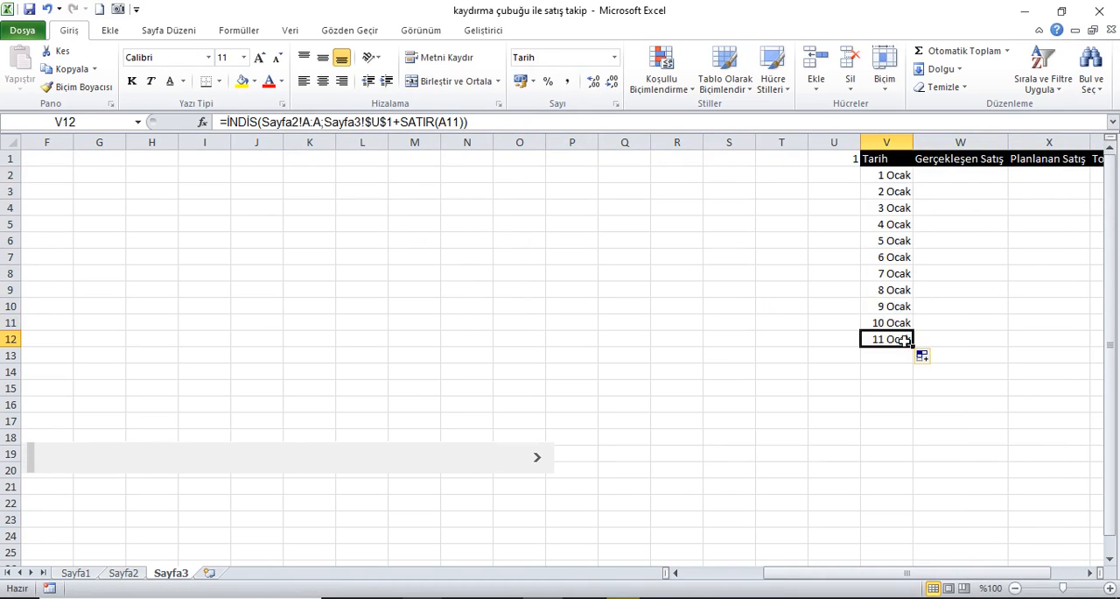
pyautogui.press('Delete')
# Step: Copy the formulas across into W2:Y11 under Gerçekleşen Satış, Planlanan Satış and Toplam Fiyat TRY, and open Sayfa2
pyautogui.click(897, 182)
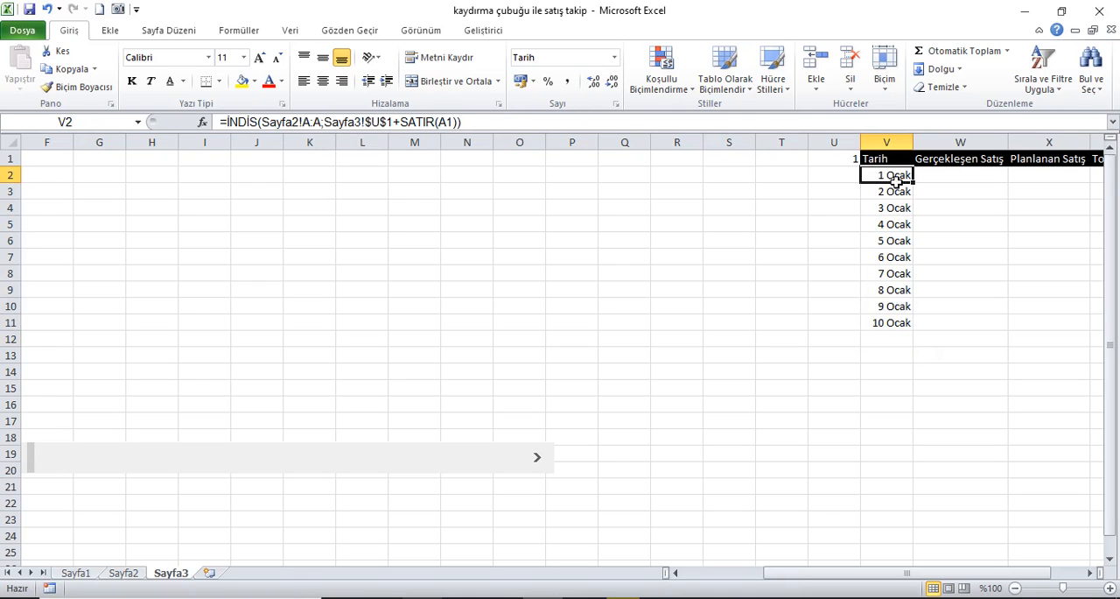
pyautogui.moveTo(899, 180); pyautogui.dragTo(1031, 340)
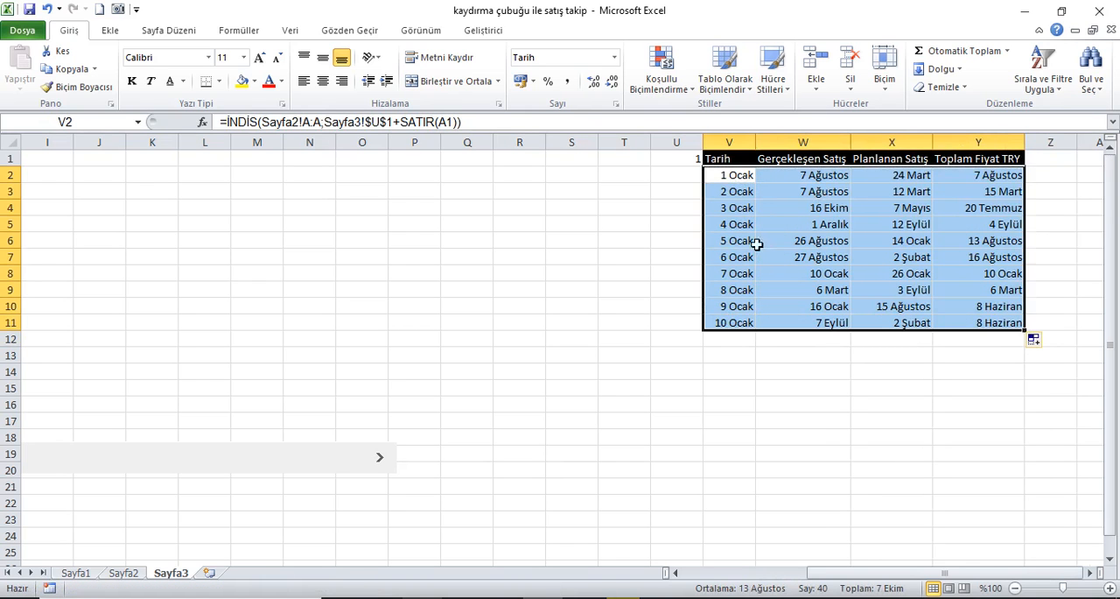
pyautogui.click(124, 573)
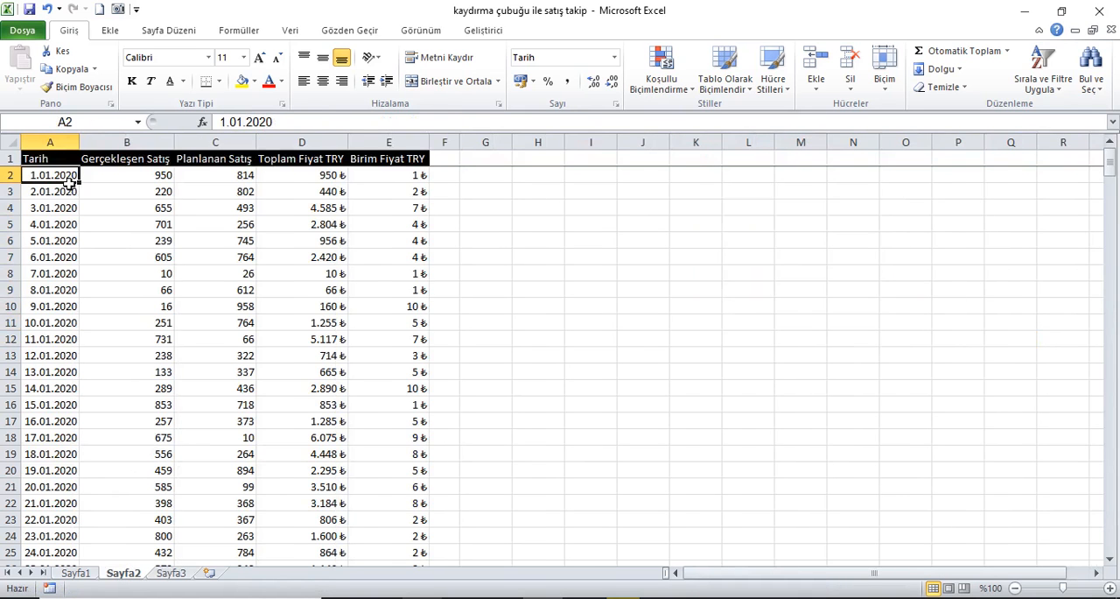
# Step: Copy the cell formatting of Sayfa2 A2:D2 onto the formula cells V2:Y11 on Sayfa3
pyautogui.moveTo(68, 181); pyautogui.dragTo(294, 178)
pyautogui.click(77, 87)
pyautogui.click(171, 572)
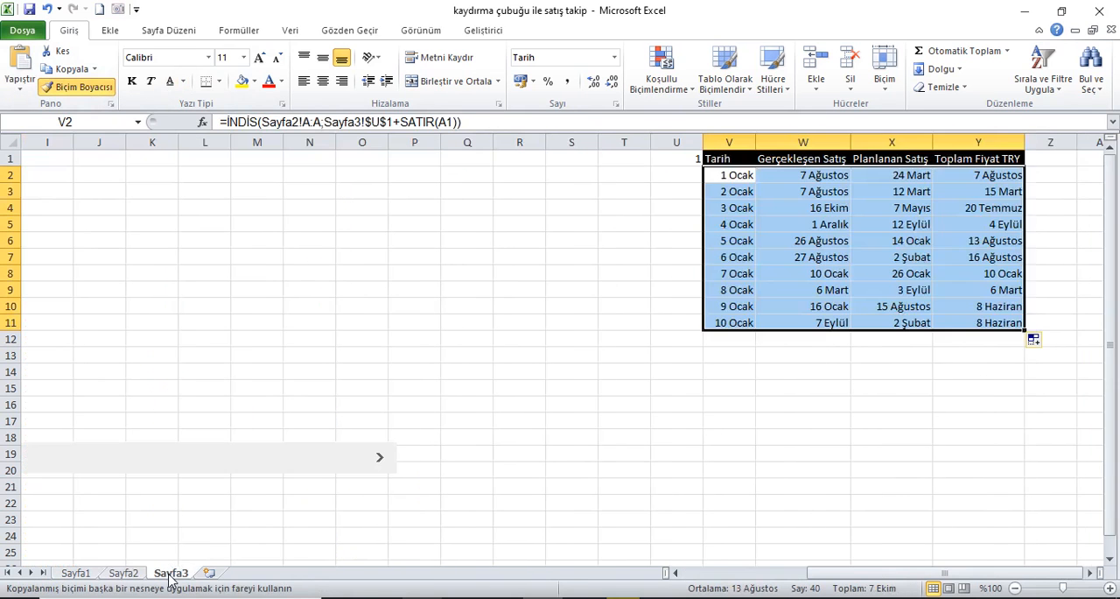
pyautogui.click(740, 178)
pyautogui.moveTo(740, 177)
pyautogui.mouseDown()
pyautogui.moveTo(925, 215)
pyautogui.moveTo(1000, 300)
pyautogui.moveTo(980, 322)
pyautogui.mouseUp()
# Step: Auto-fit the widths of columns V to Y to their contents
pyautogui.moveTo(742, 144); pyautogui.dragTo(981, 147)
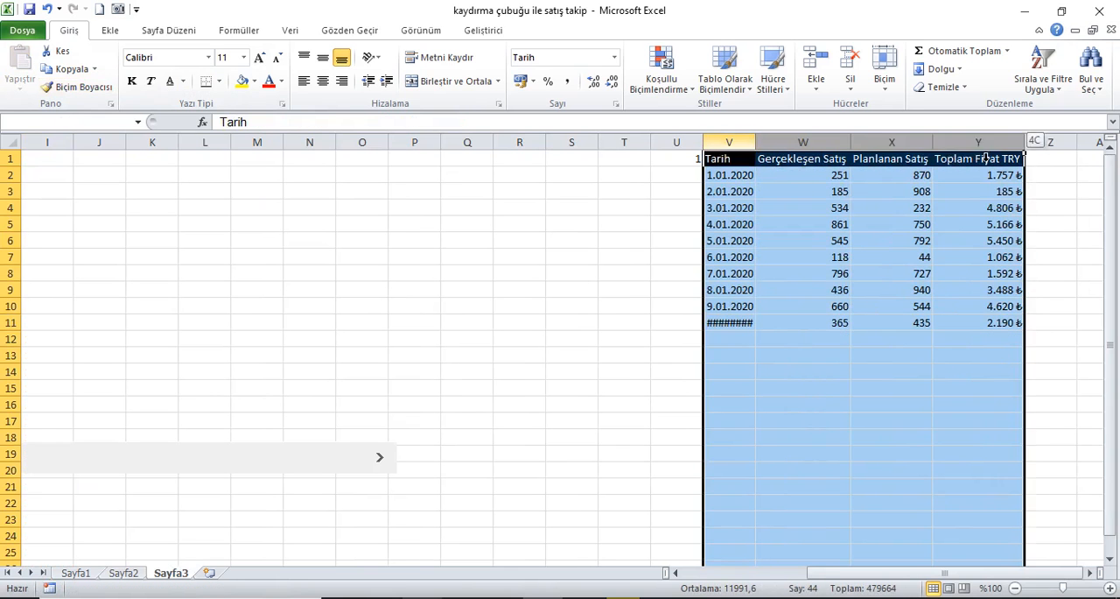
pyautogui.doubleClick(758, 143)
pyautogui.click(736, 164)
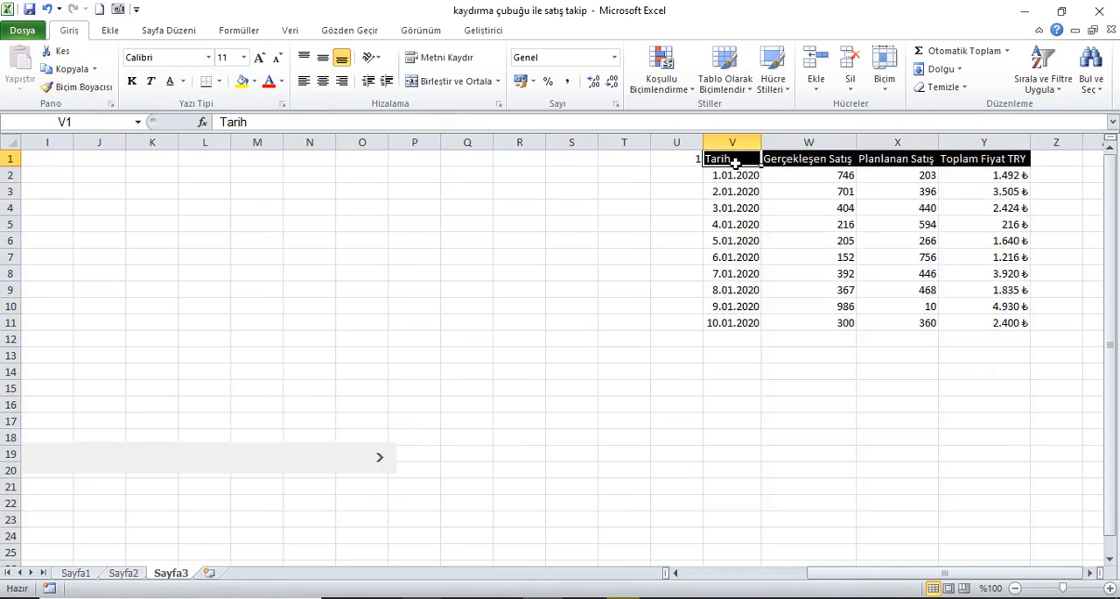
# Step: Insert a 2-D clustered column chart from V1:Y11 and place it above the scroll bar
pyautogui.moveTo(742, 166); pyautogui.dragTo(1015, 329)
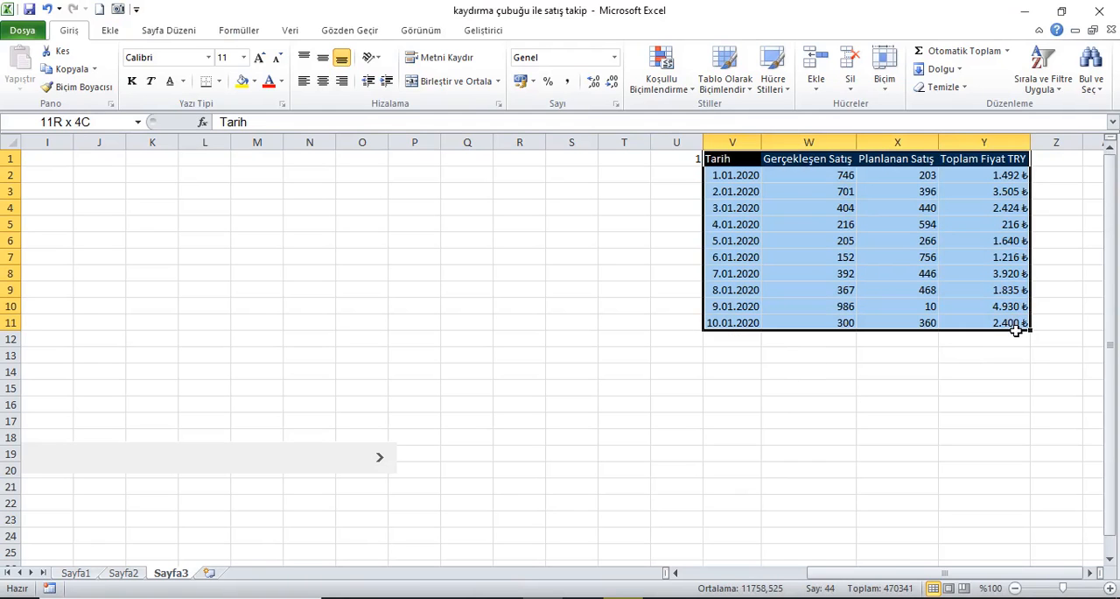
pyautogui.click(109, 30)
pyautogui.click(324, 95)
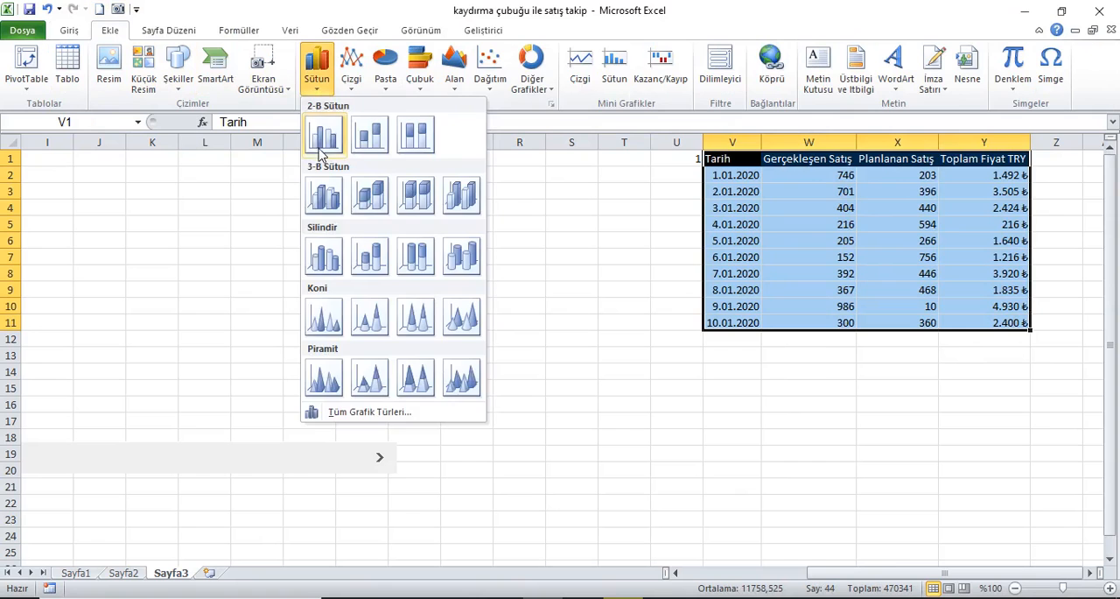
pyautogui.click(323, 148)
pyautogui.moveTo(897, 574); pyautogui.dragTo(827, 574)
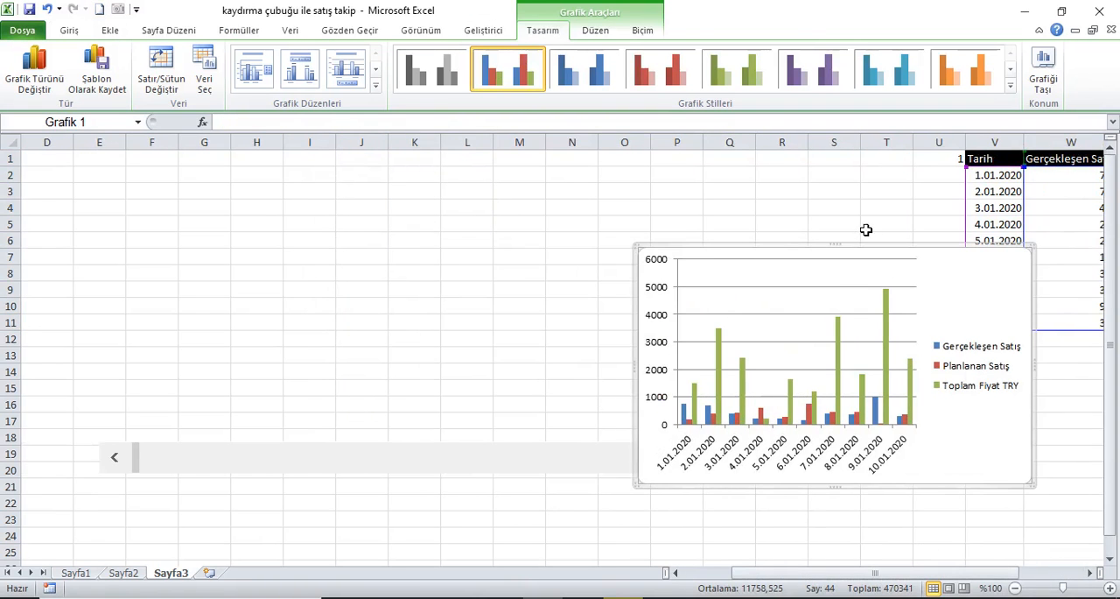
pyautogui.moveTo(896, 255); pyautogui.dragTo(378, 174)
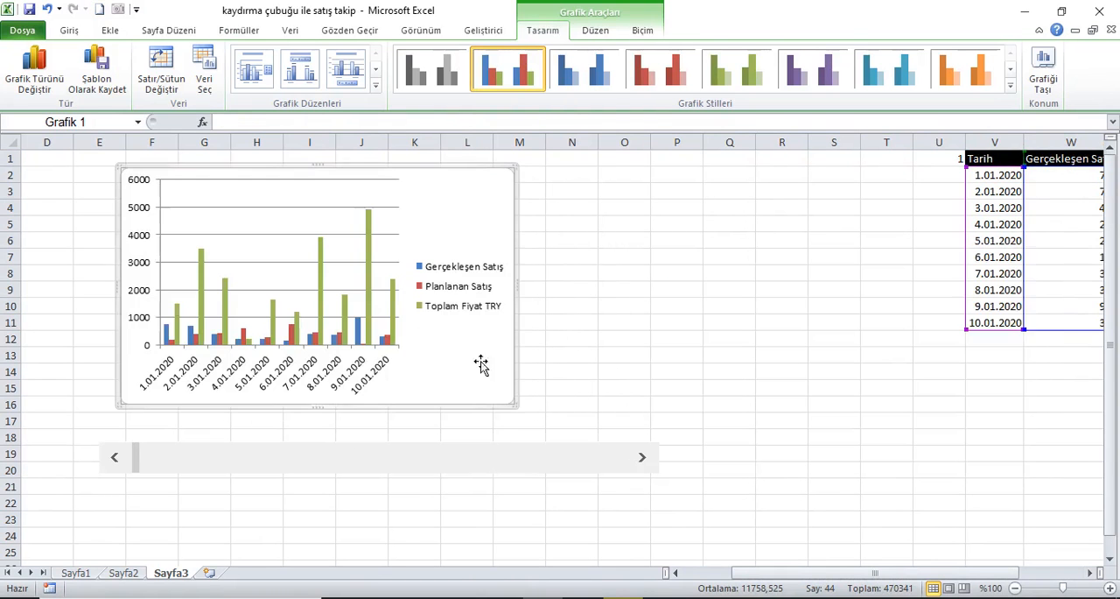
# Step: Lower the scroll bar to rows 21–22 and enlarge the chart to extend to column P and row 18
pyautogui.rightClick(462, 467)
pyautogui.click(615, 452)
pyautogui.moveTo(616, 451); pyautogui.dragTo(629, 492)
pyautogui.moveTo(425, 180)
pyautogui.mouseDown()
pyautogui.moveTo(412, 172)
pyautogui.moveTo(429, 176)
pyautogui.mouseUp()
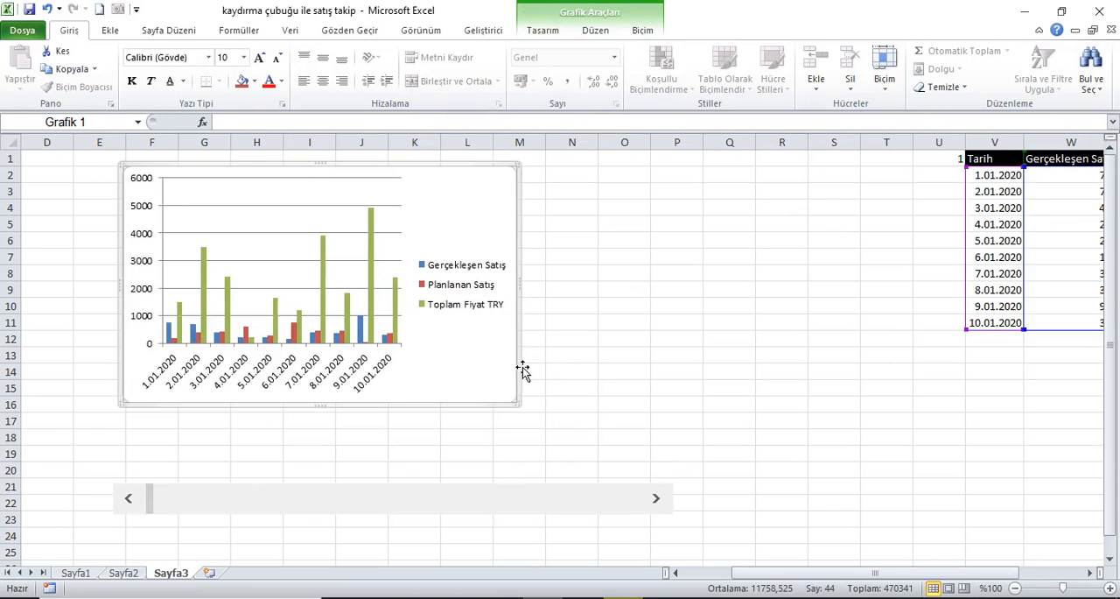
pyautogui.moveTo(519, 404); pyautogui.dragTo(728, 448)
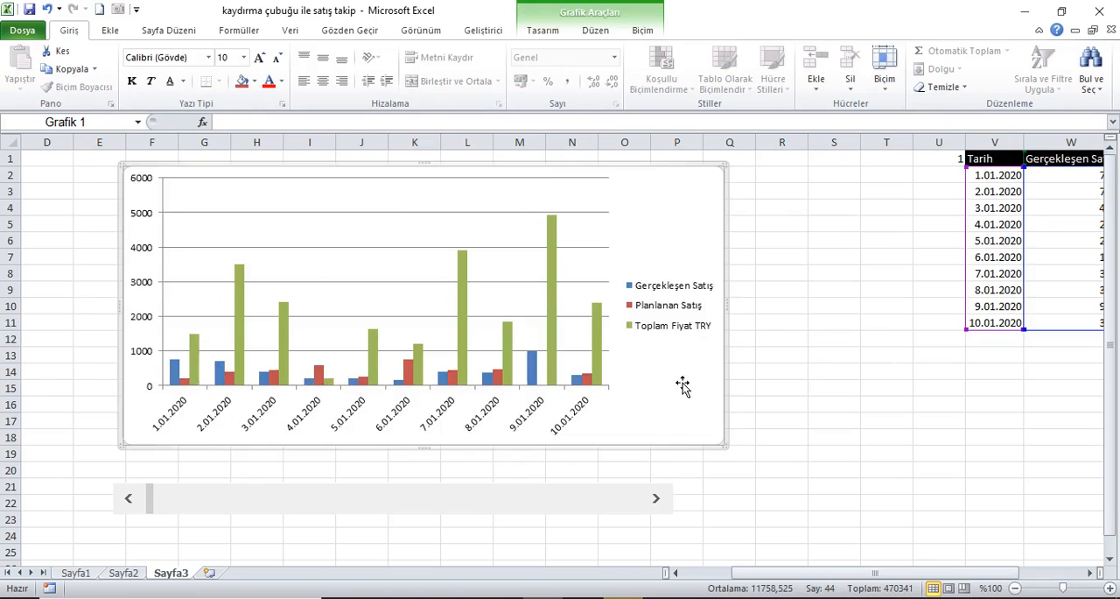
# Step: Set the chart legend's position to Alt so it sits below the plot
pyautogui.rightClick(670, 305)
pyautogui.click(729, 428)
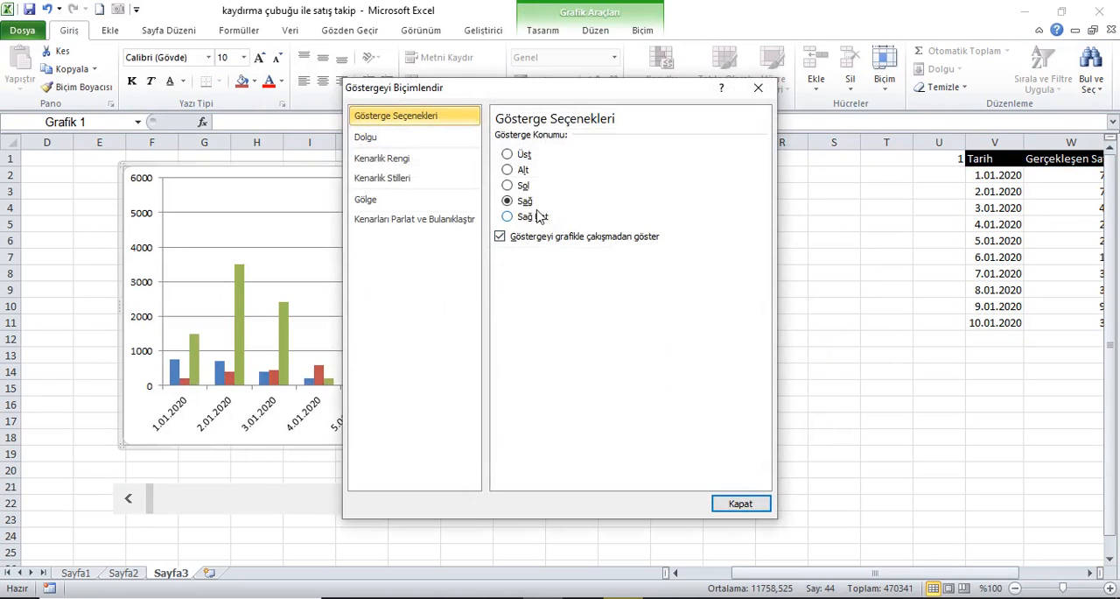
pyautogui.click(521, 173)
pyautogui.click(741, 504)
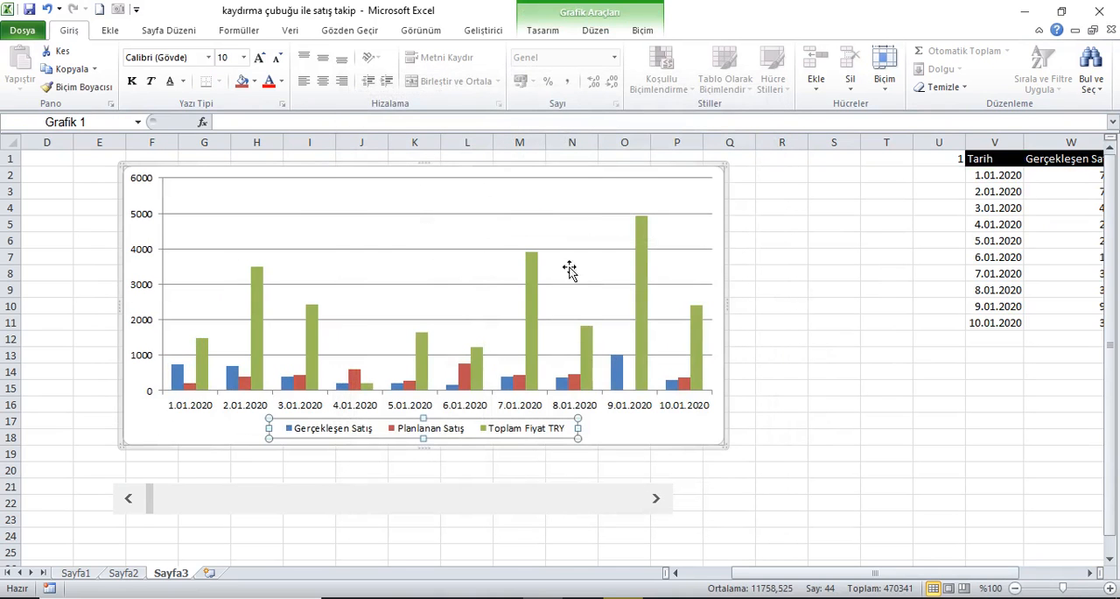
# Step: Delete the chart's horizontal gridlines and hide the worksheet gridlines on Sayfa3
pyautogui.click(559, 214)
pyautogui.press('Delete')
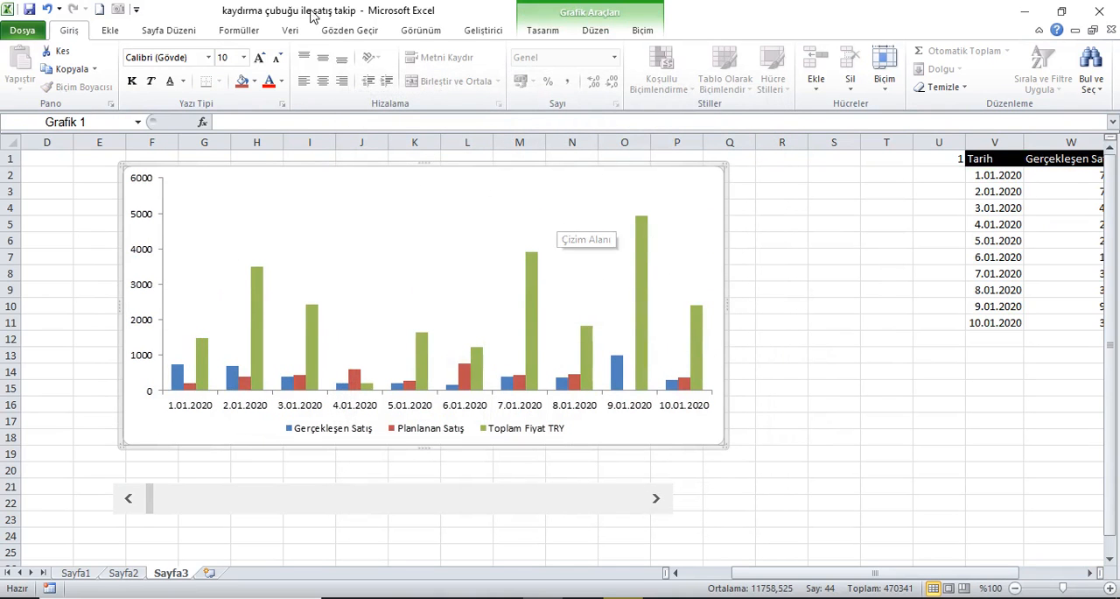
pyautogui.click(404, 32)
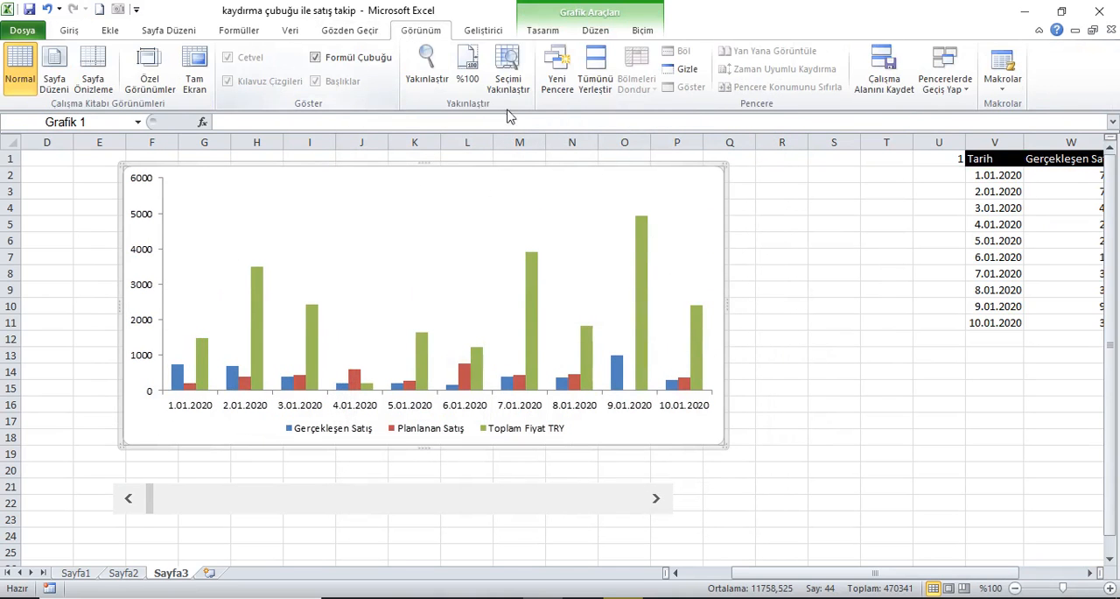
pyautogui.click(793, 239)
pyautogui.click(266, 82)
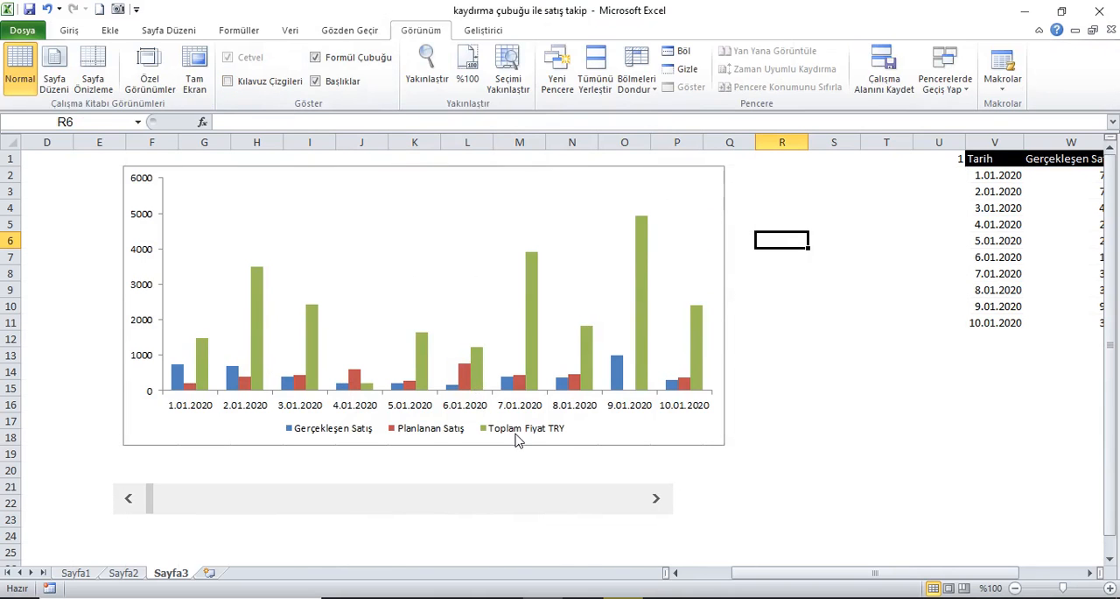
# Step: Change the Toplam Fiyat TRY series to the first Alan (area) chart type
pyautogui.click(533, 306)
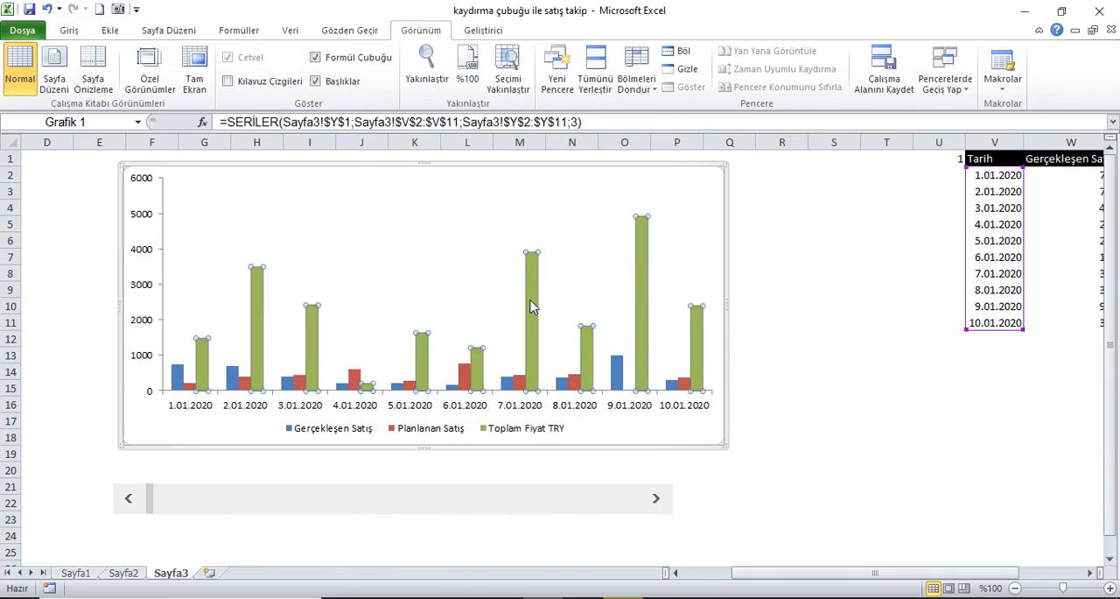
pyautogui.rightClick(533, 304)
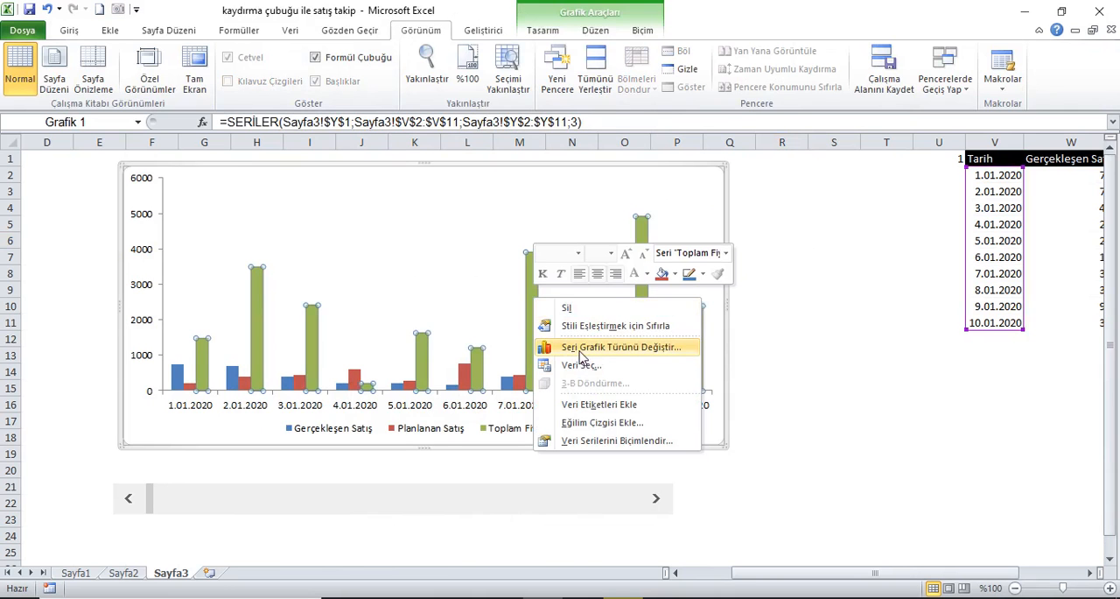
pyautogui.click(652, 353)
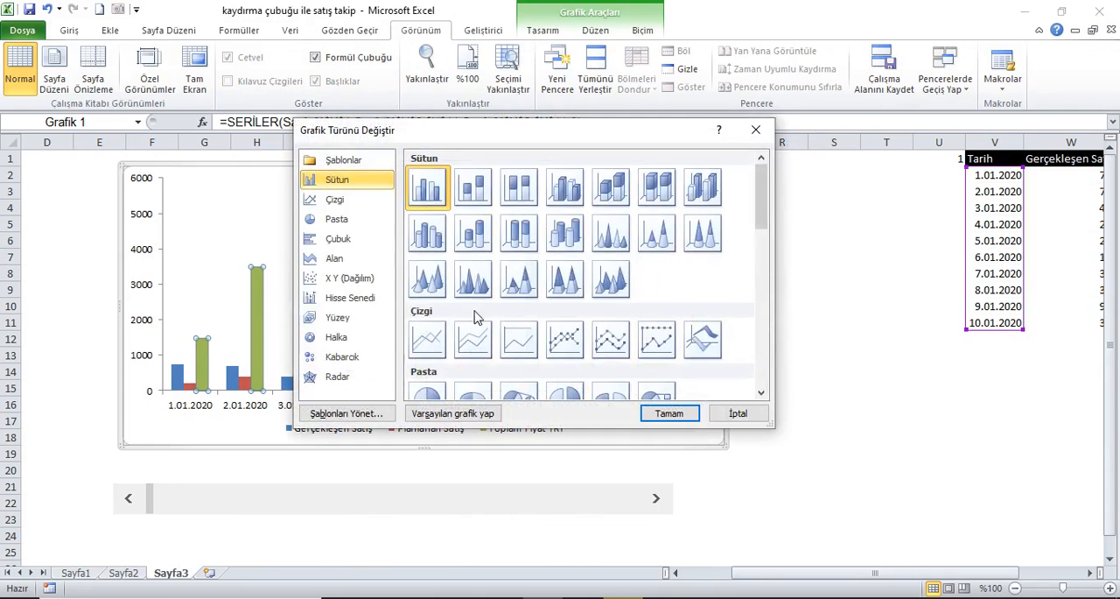
pyautogui.moveTo(765, 205); pyautogui.dragTo(765, 282)
pyautogui.click(427, 321)
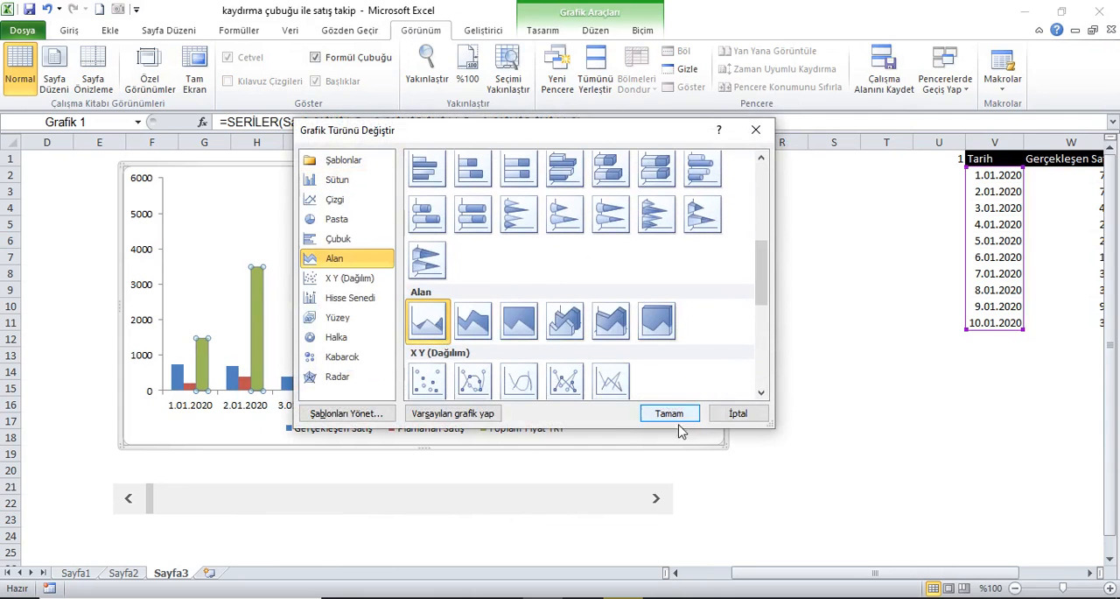
pyautogui.click(681, 413)
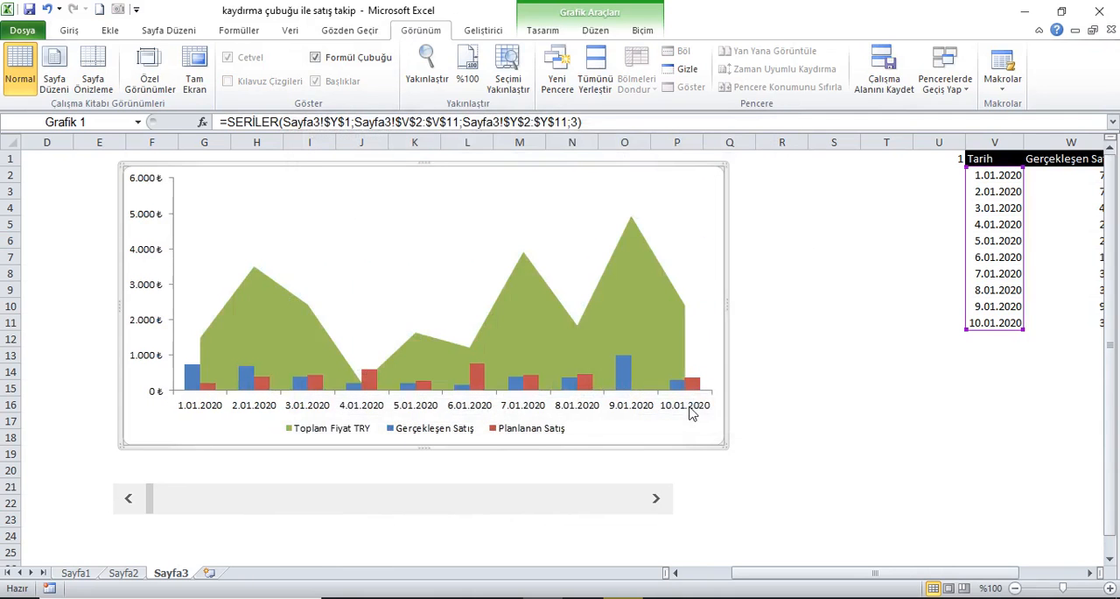
# Step: Plot the Toplam Fiyat TRY area series on the secondary axis (İkincil Eksen)
pyautogui.rightClick(665, 331)
pyautogui.click(727, 475)
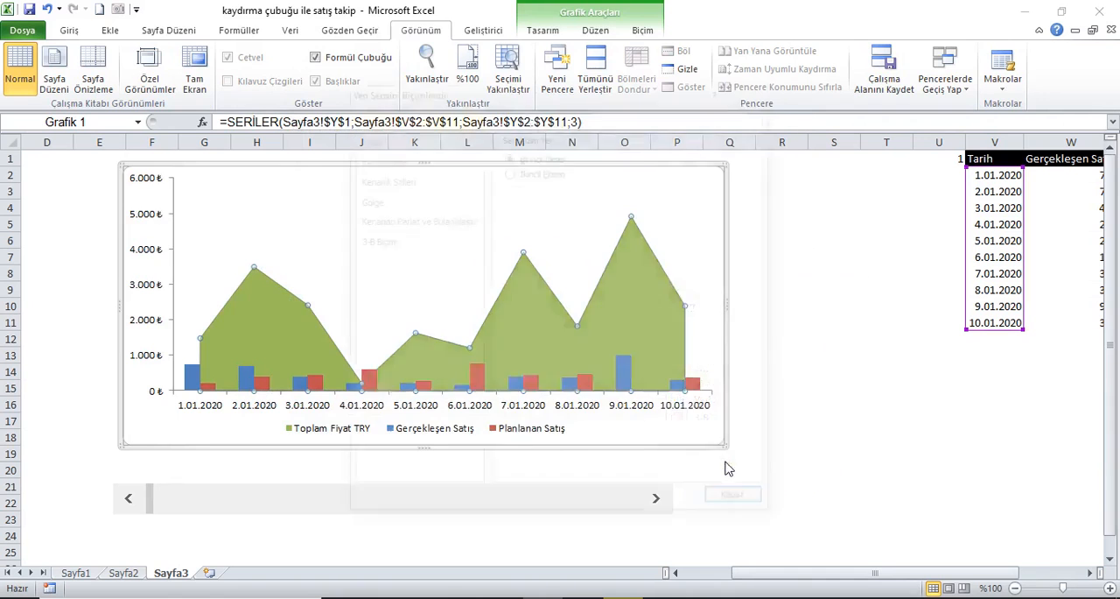
pyautogui.click(526, 171)
pyautogui.click(737, 502)
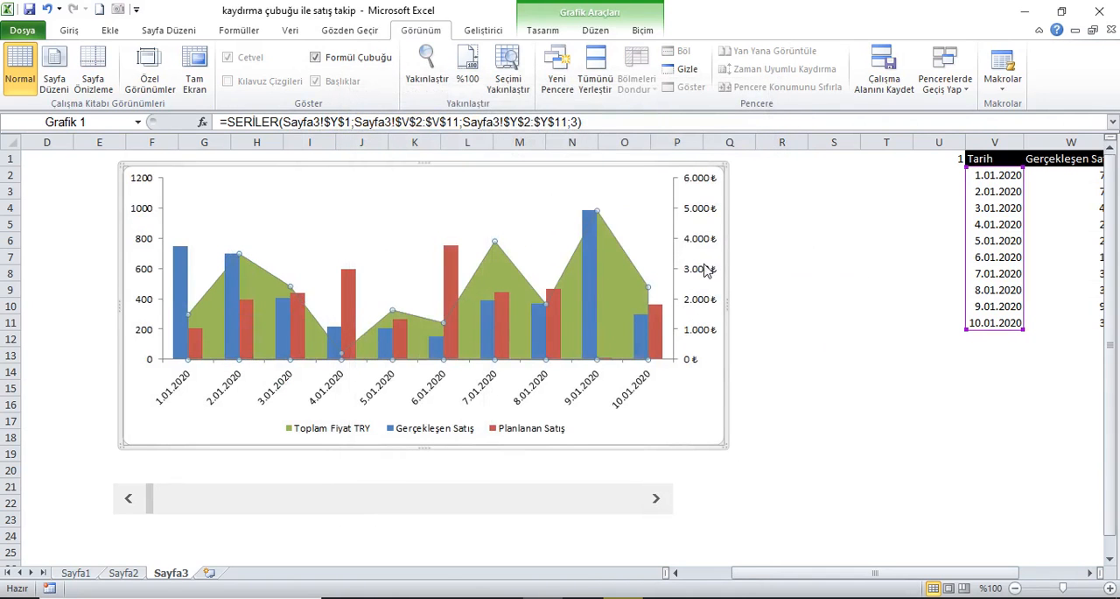
# Step: Give the Toplam Fiyat TRY area a pattern fill (Desen dolgusu) with the first dotted pattern and a black foreground
pyautogui.rightClick(617, 279)
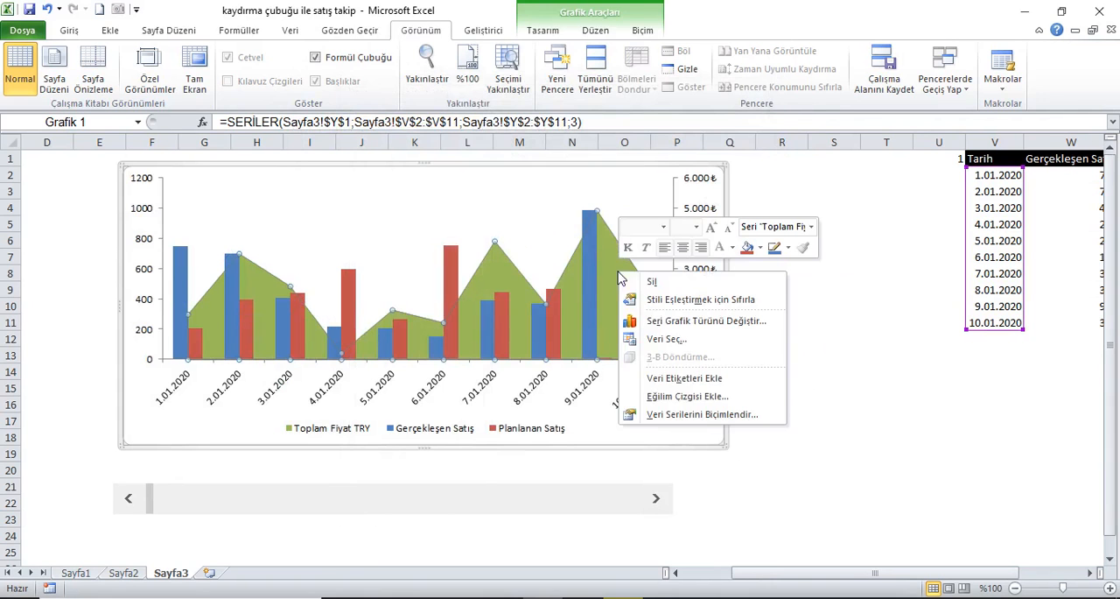
pyautogui.click(673, 417)
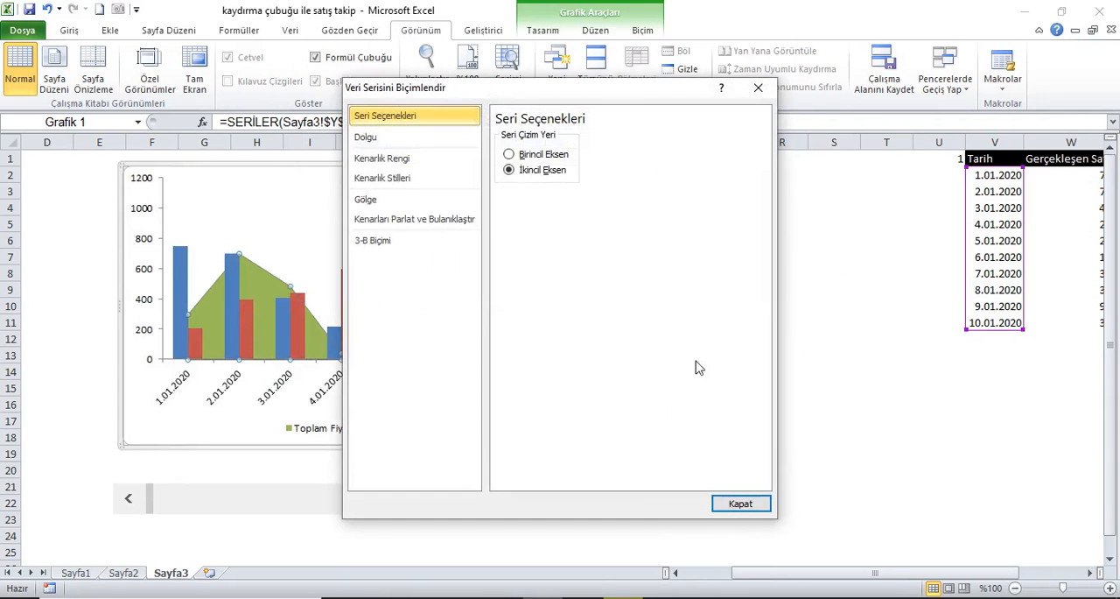
pyautogui.click(383, 140)
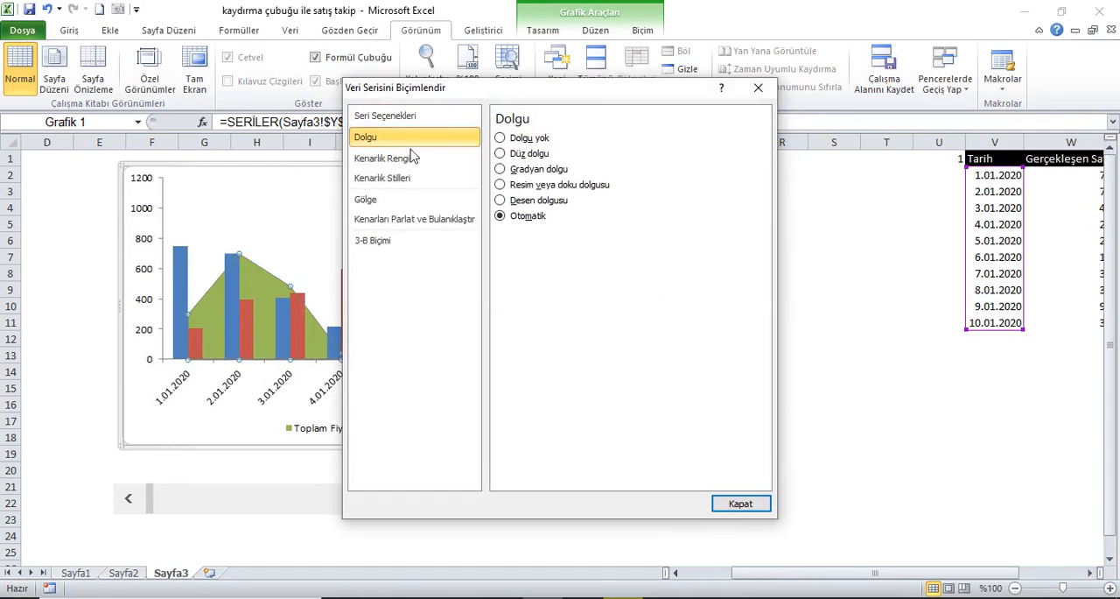
pyautogui.click(538, 201)
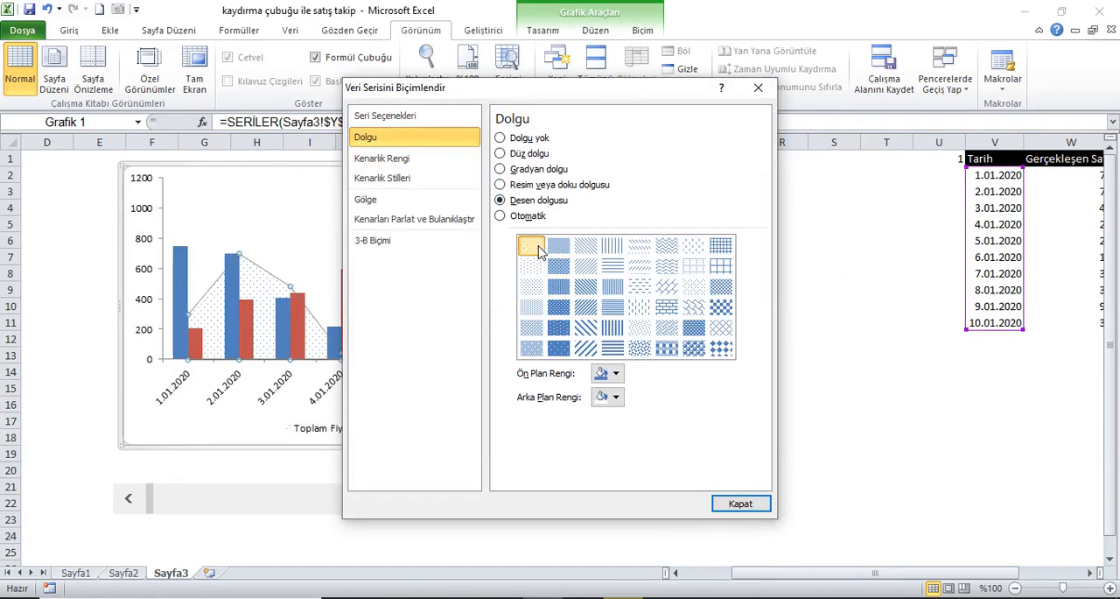
pyautogui.moveTo(614, 91); pyautogui.dragTo(856, 114)
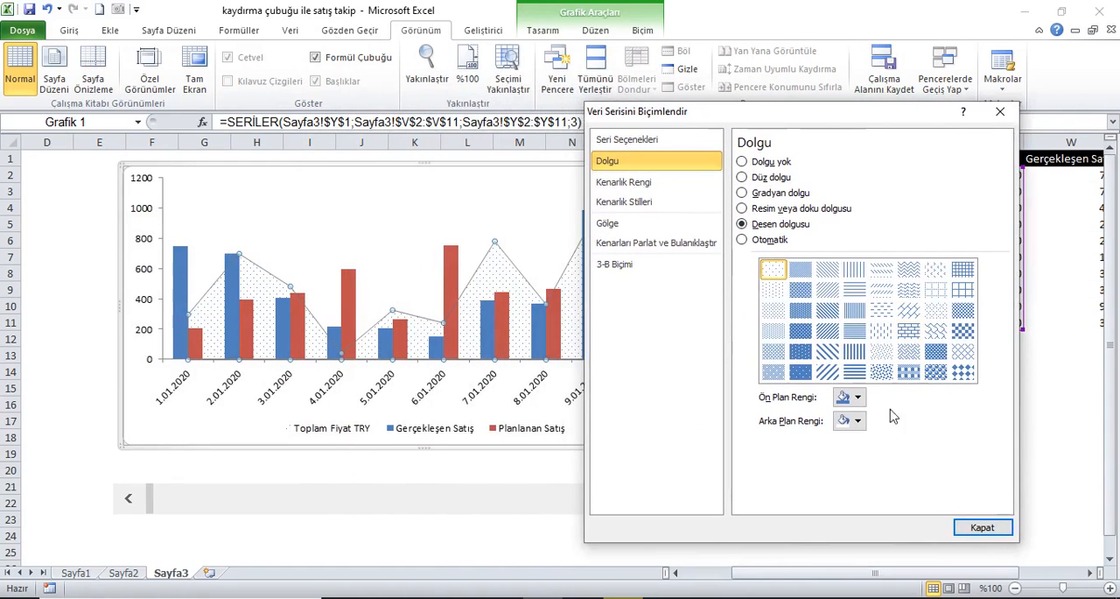
pyautogui.click(860, 398)
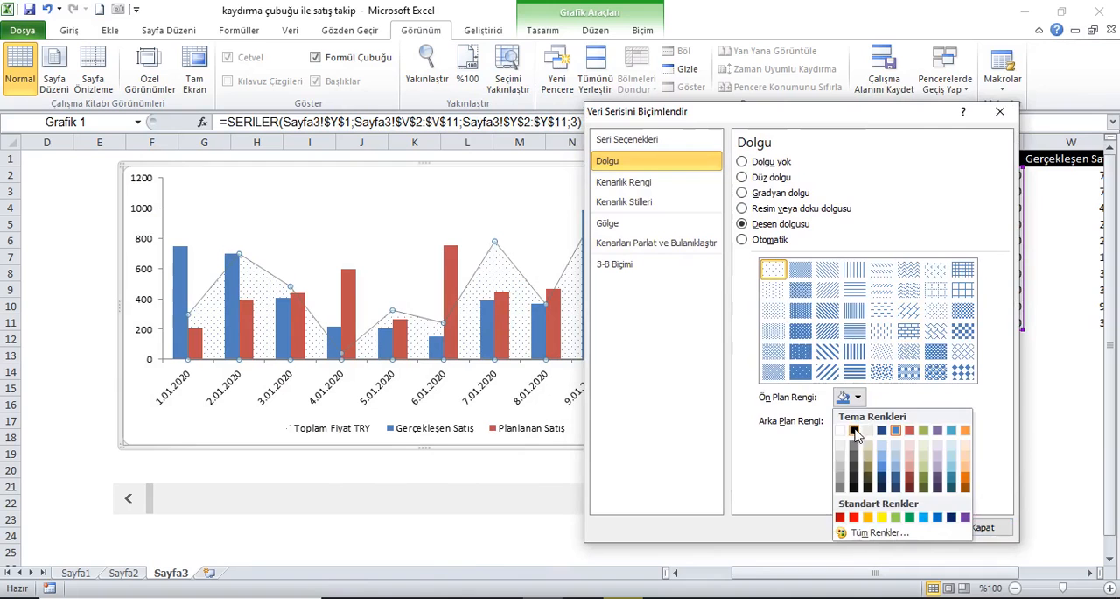
pyautogui.click(855, 432)
# Step: Set the area pattern's background colour to standard orange and close the series formatting
pyautogui.click(859, 421)
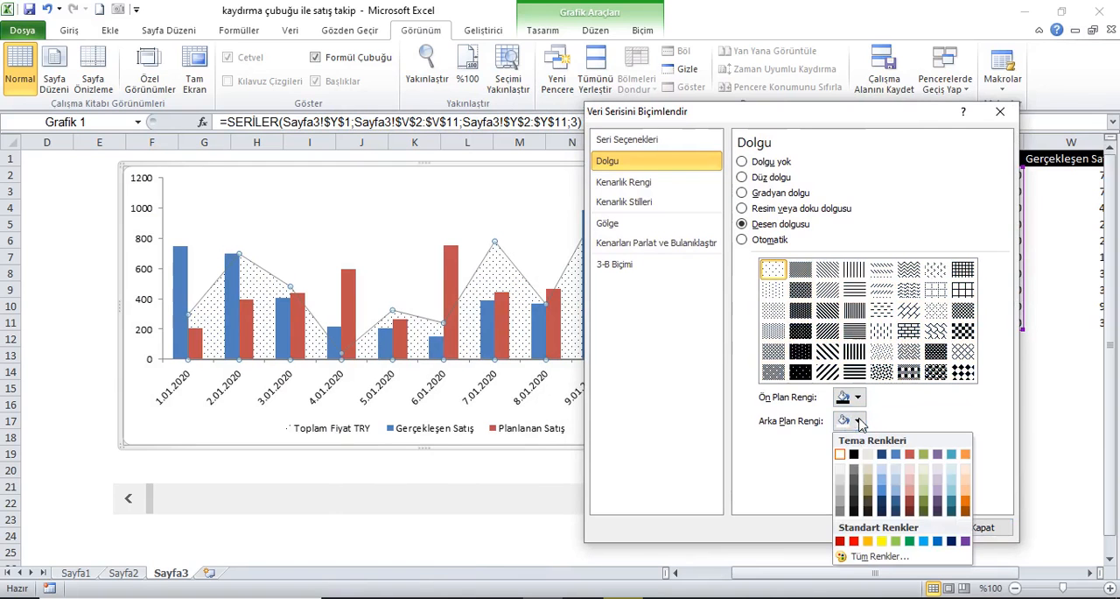
pyautogui.click(965, 453)
pyautogui.click(860, 423)
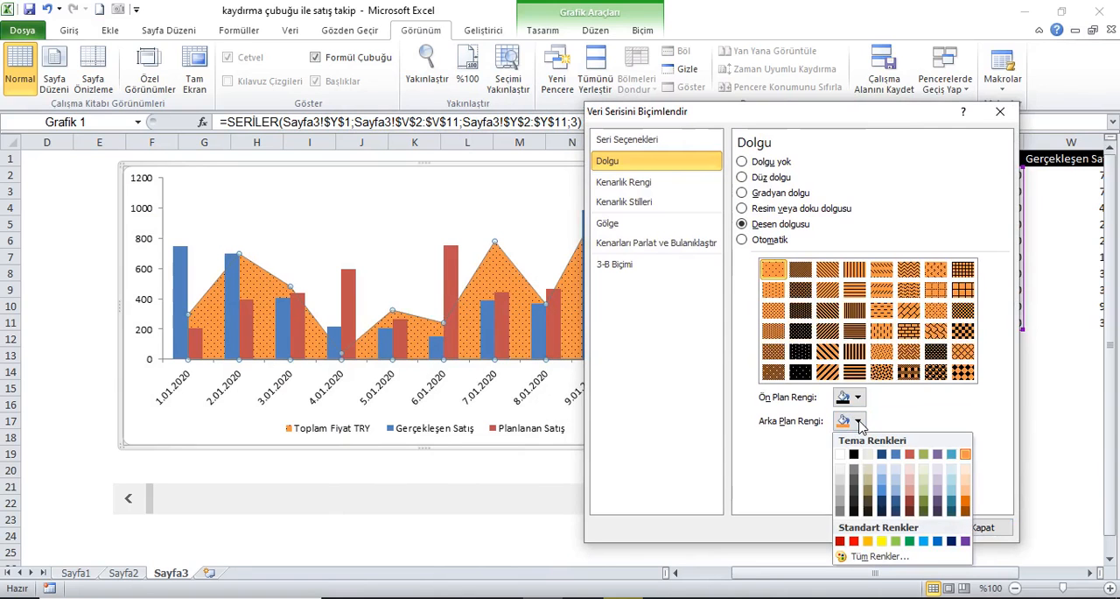
pyautogui.click(869, 544)
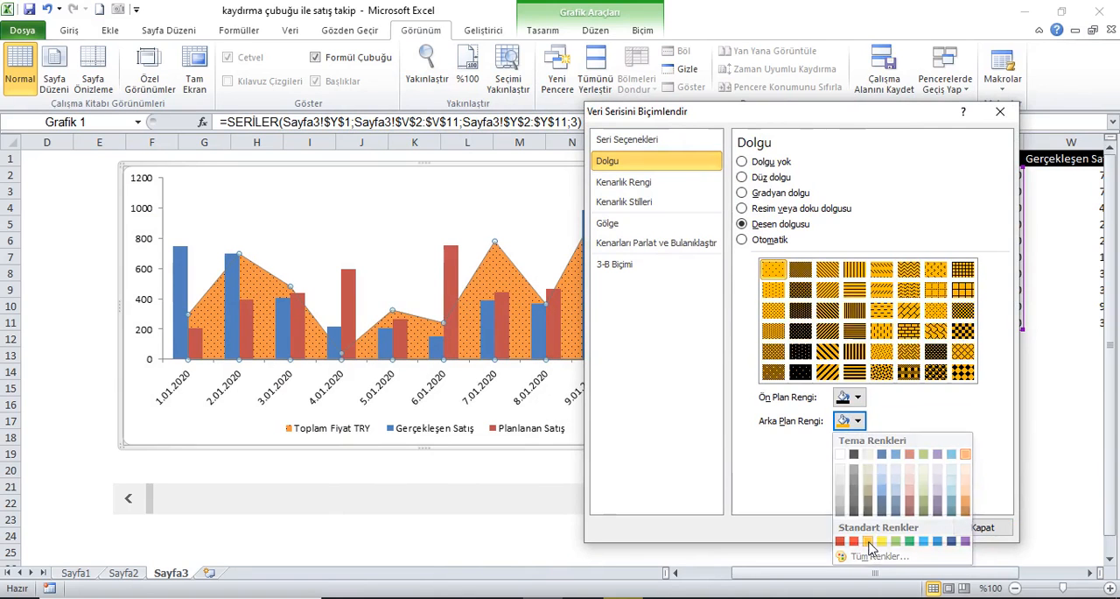
pyautogui.click(1001, 114)
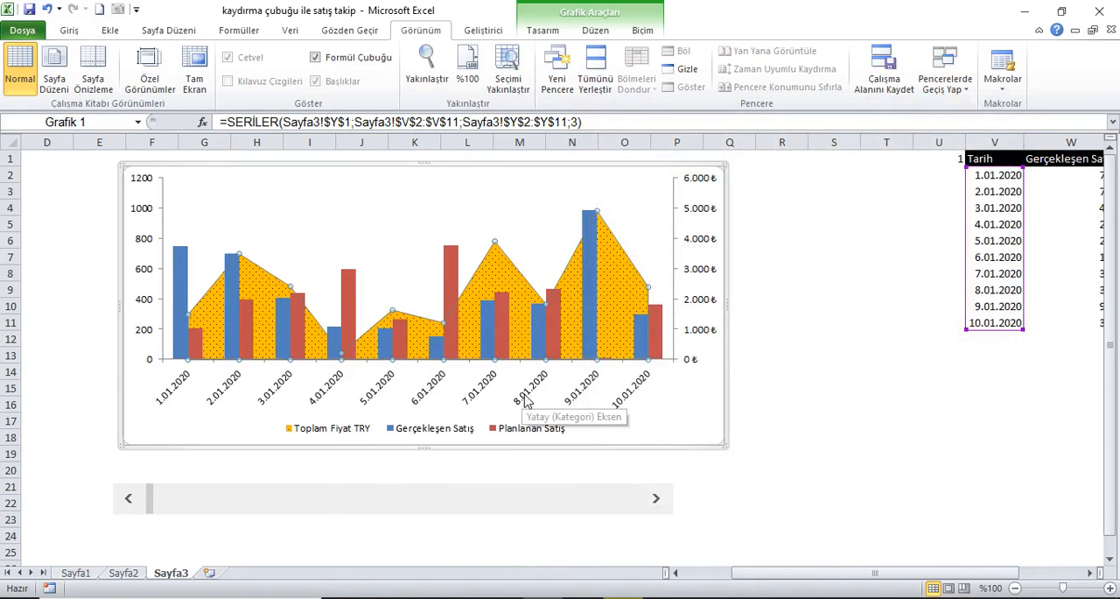
# Step: Format the dates in V2:V11 with the day and month name type, 14 Mart
pyautogui.moveTo(1005, 177); pyautogui.dragTo(1008, 322)
pyautogui.rightClick(1006, 266)
pyautogui.click(916, 488)
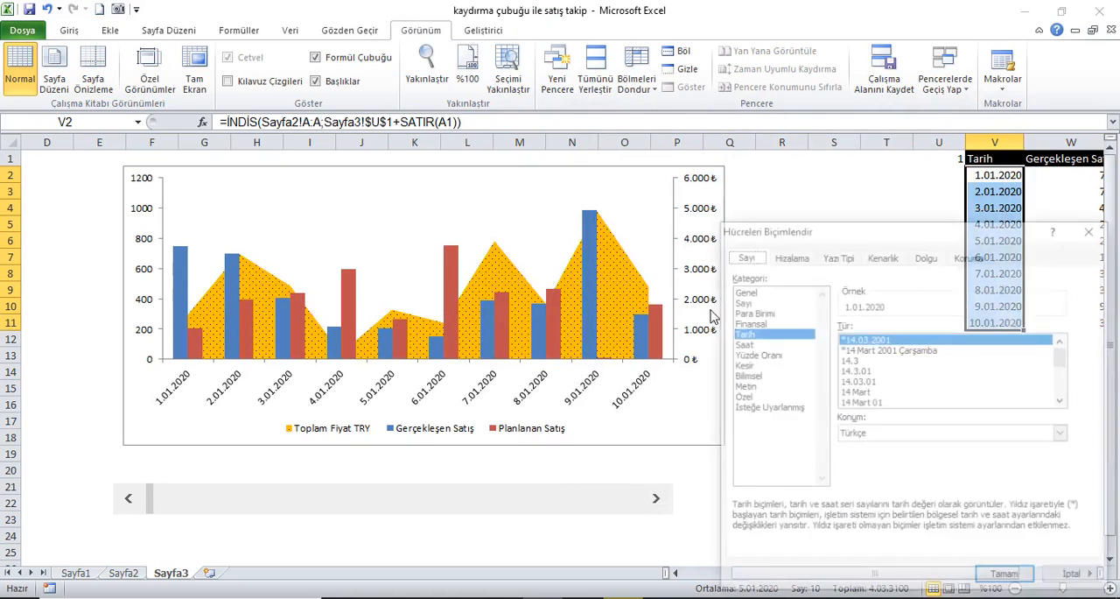
pyautogui.click(861, 392)
pyautogui.click(1008, 577)
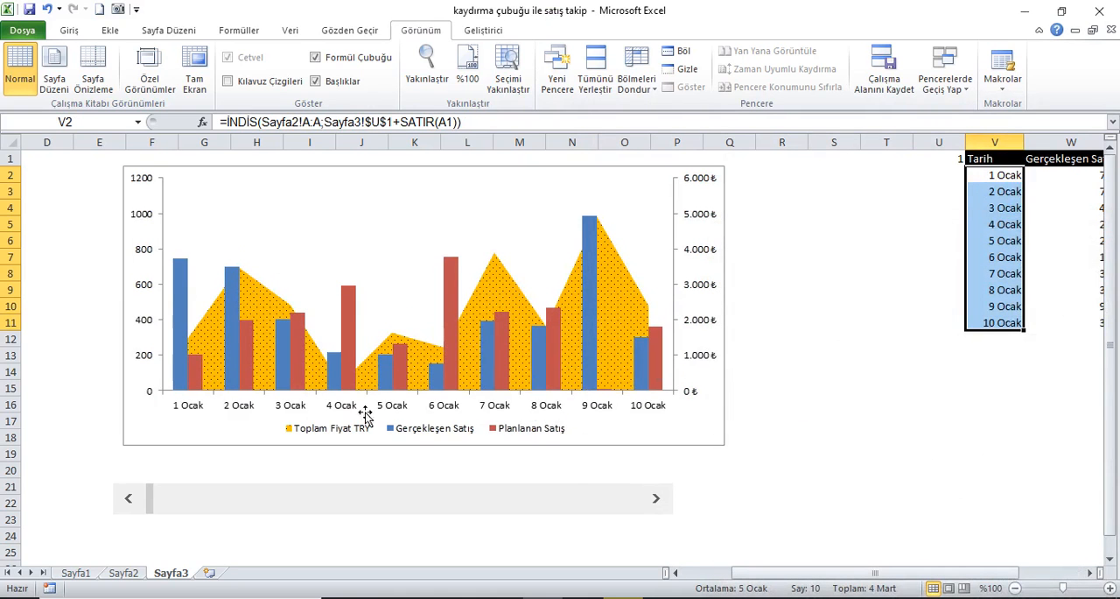
# Step: Set the series overlap (Seri Çakışması) of the Gerçekleşen Satış columns to 40%
pyautogui.click(591, 323)
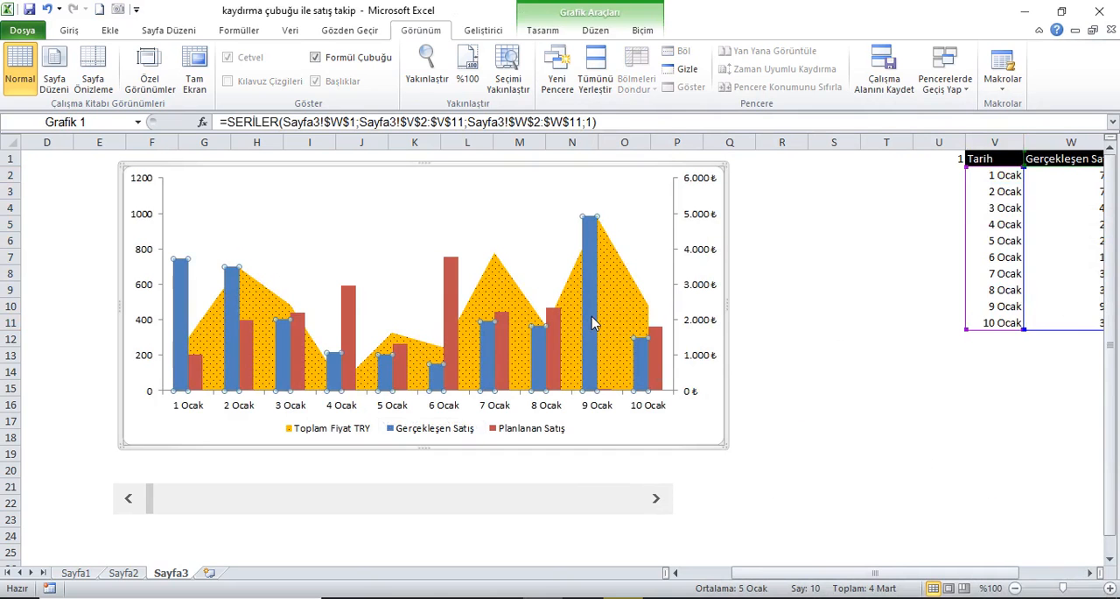
pyautogui.rightClick(591, 323)
pyautogui.click(651, 457)
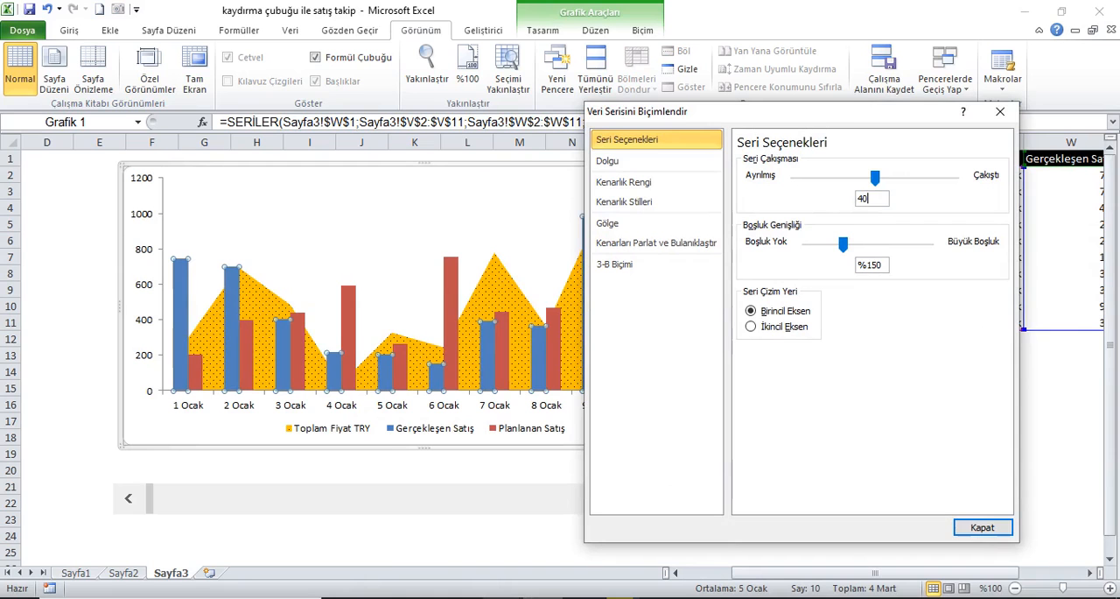
pyautogui.click(887, 266)
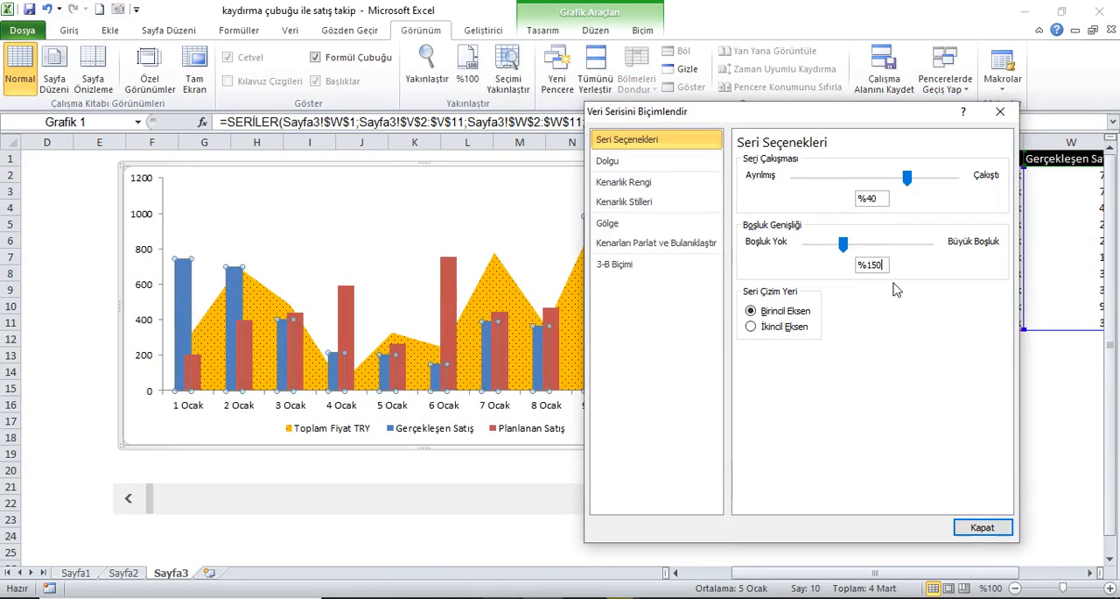
# Step: Give the Gerçekleşen Satış columns a solid black fill (Düz dolgu) and close the series formatting
pyautogui.click(623, 163)
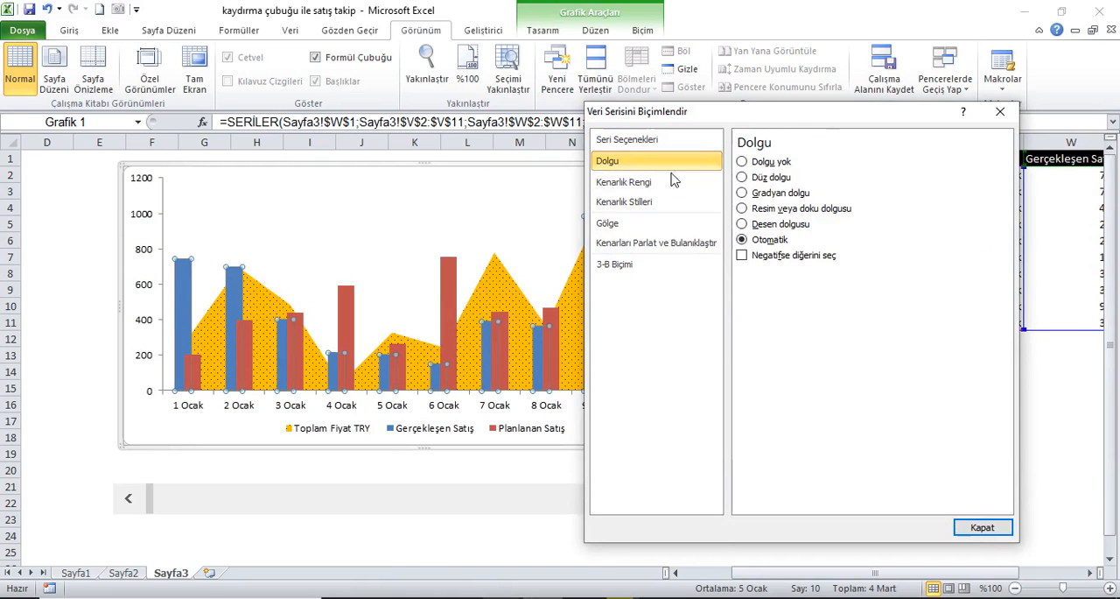
pyautogui.click(742, 177)
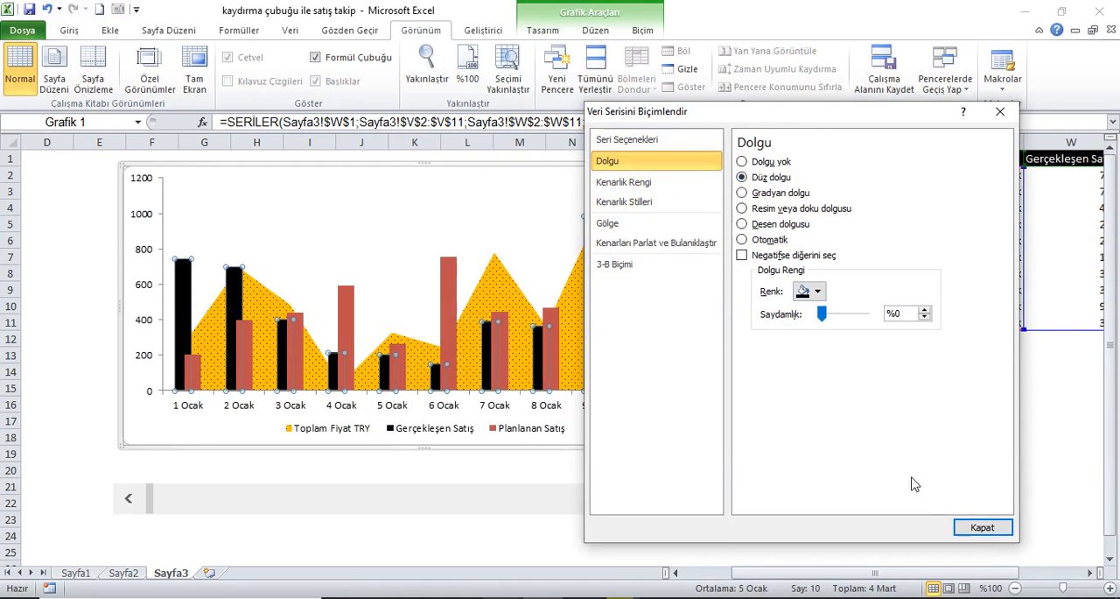
pyautogui.click(972, 528)
# Step: Give the Planlanan Satış columns a solid light grey fill (Düz dolgu) from the theme colours and close the series formatting
pyautogui.click(449, 282)
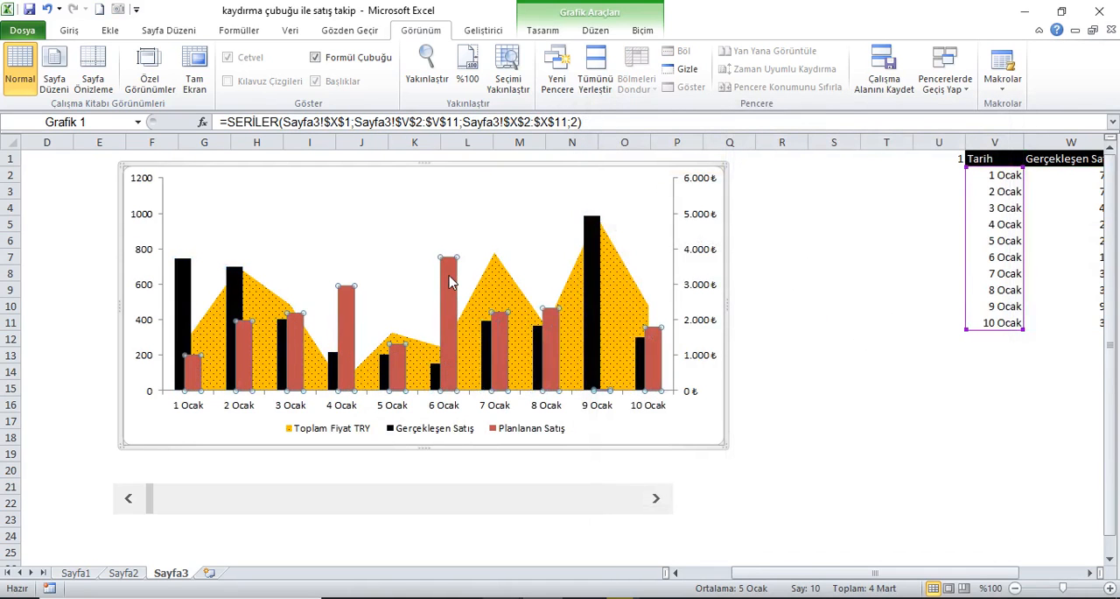
pyautogui.rightClick(448, 274)
pyautogui.click(517, 488)
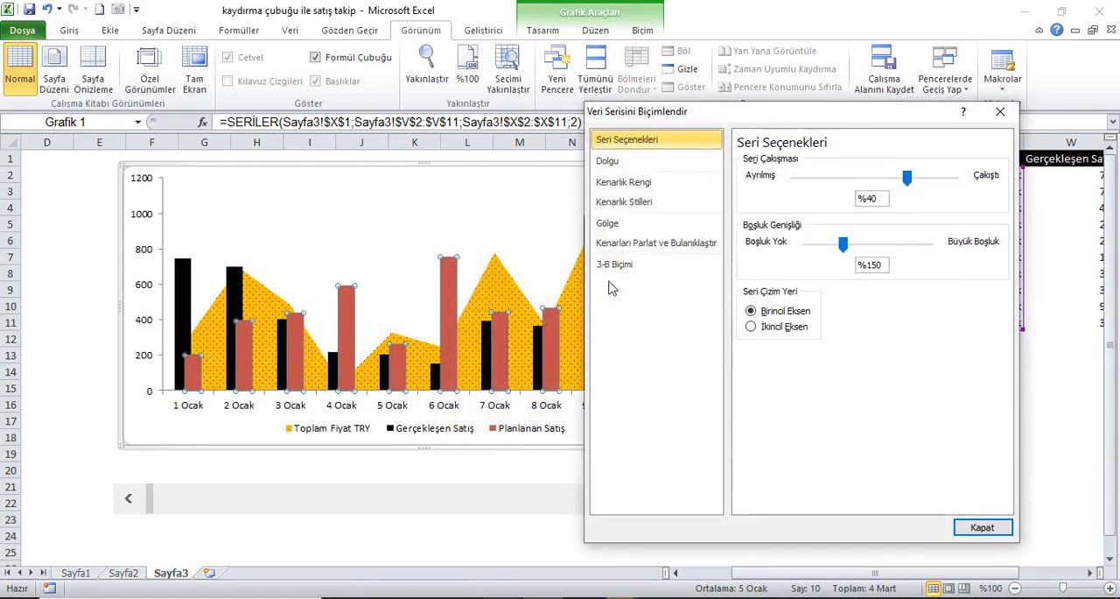
pyautogui.click(612, 161)
pyautogui.click(742, 177)
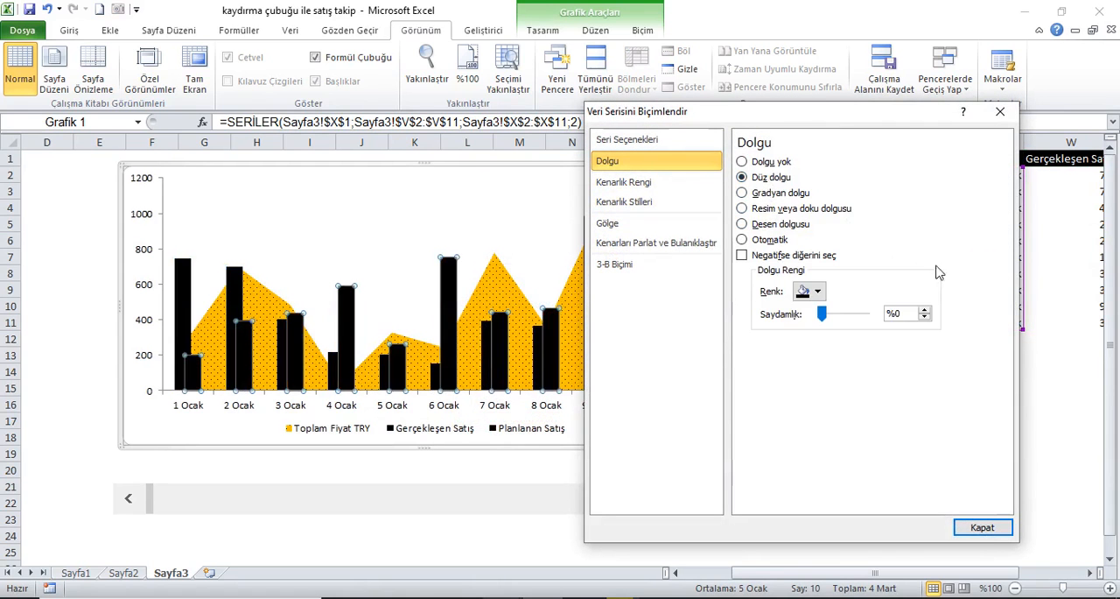
pyautogui.click(816, 291)
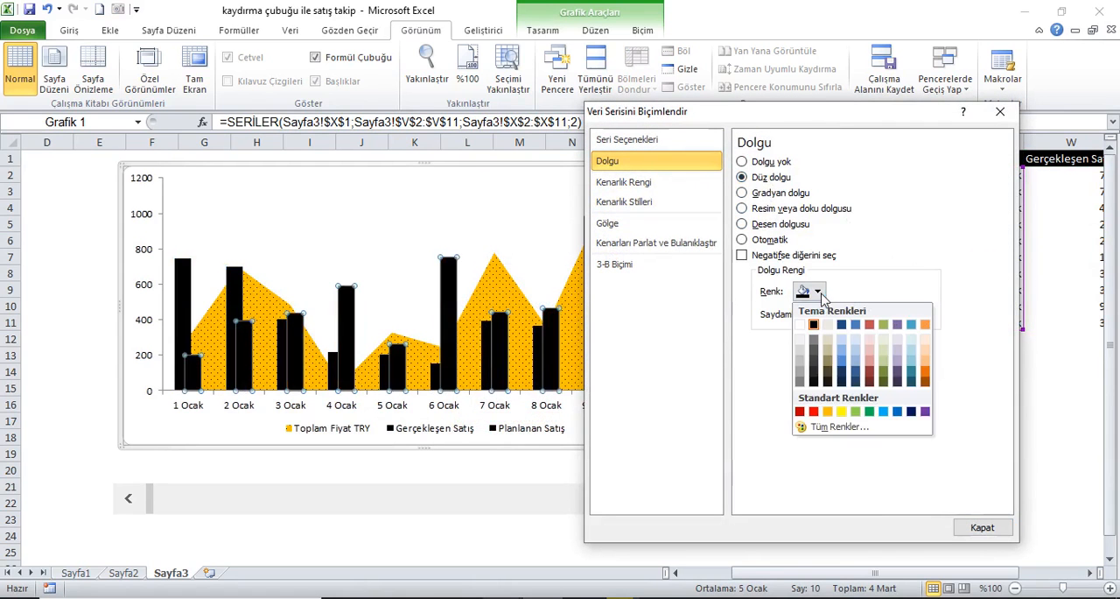
pyautogui.click(802, 366)
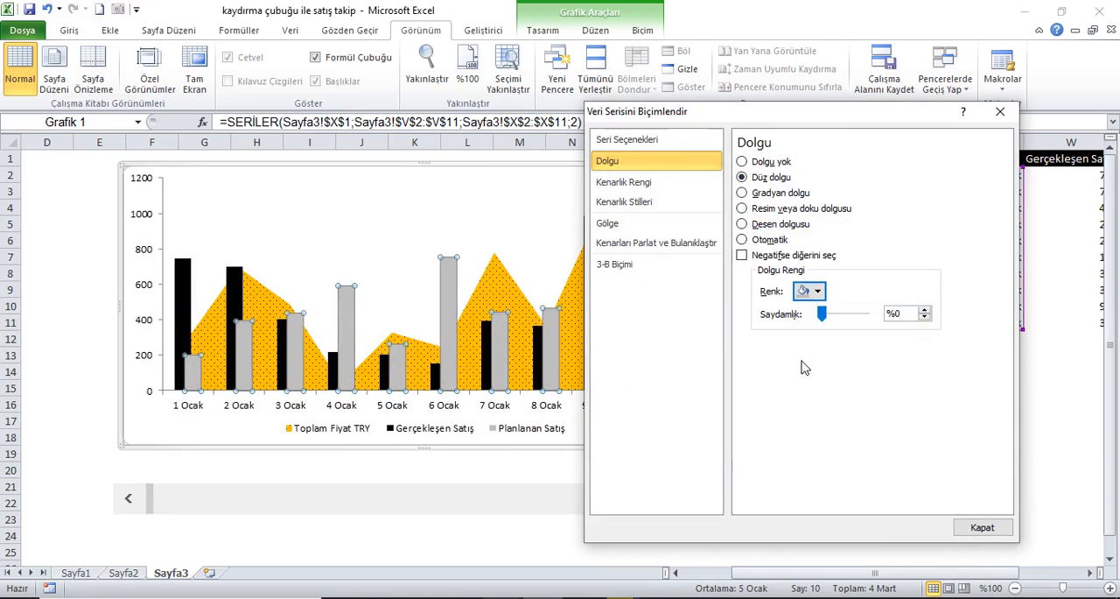
pyautogui.click(981, 527)
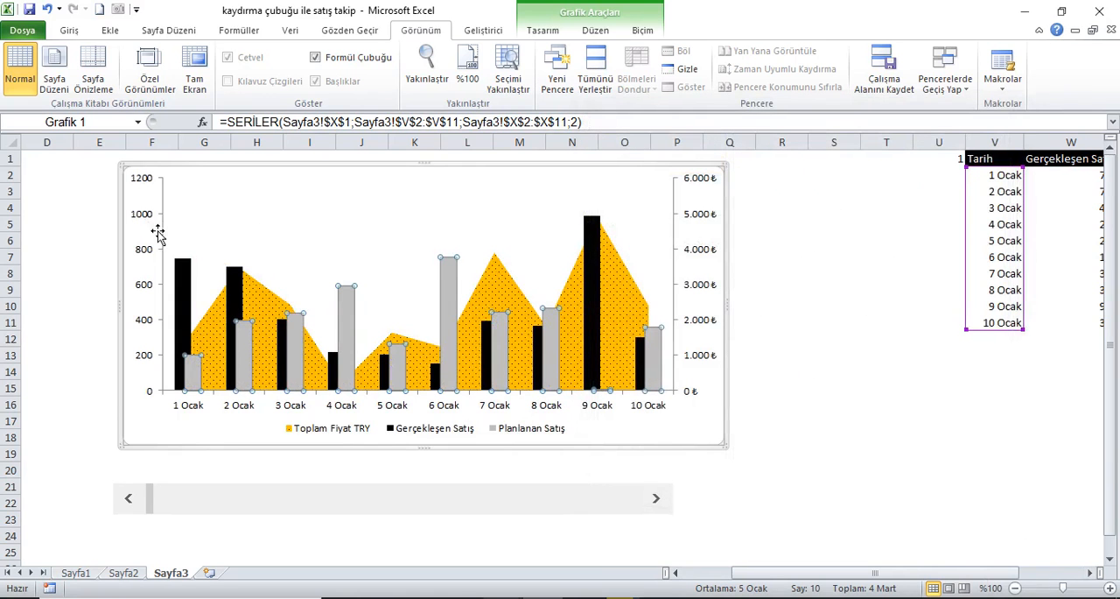
# Step: Make the labels of the primary vertical, horizontal date and secondary vertical axes bold
pyautogui.click(154, 217)
pyautogui.click(68, 29)
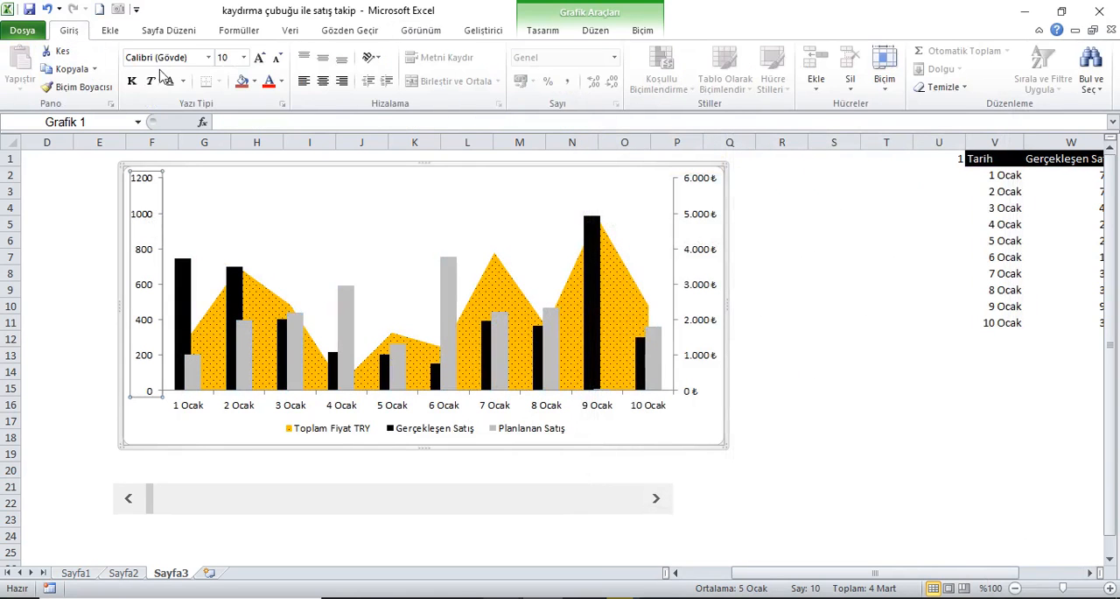
pyautogui.click(133, 82)
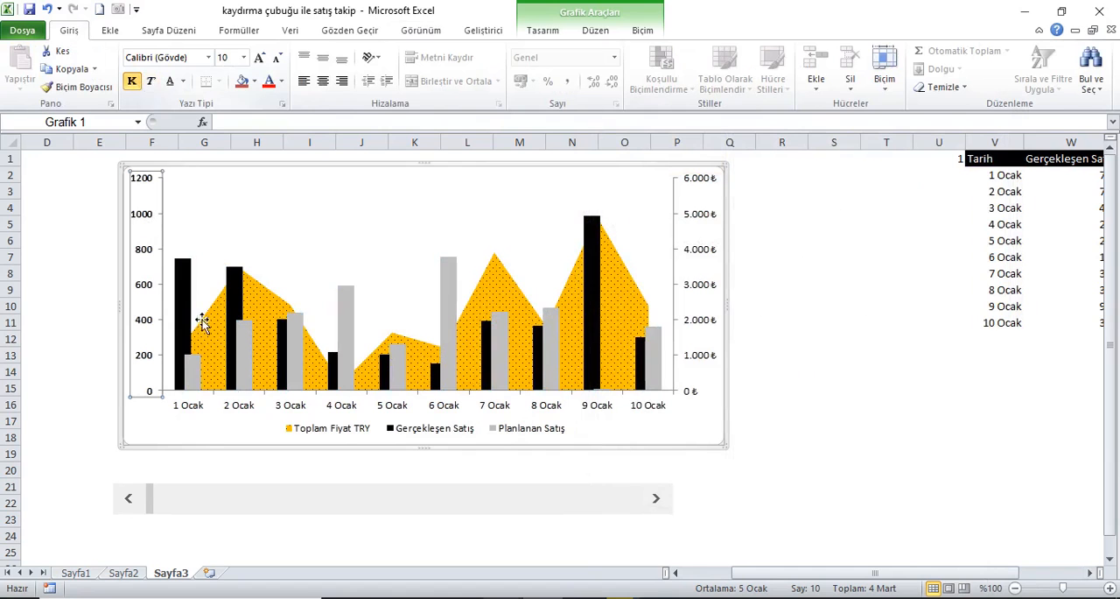
pyautogui.click(266, 420)
pyautogui.click(247, 411)
pyautogui.click(131, 80)
pyautogui.click(700, 344)
pyautogui.click(701, 331)
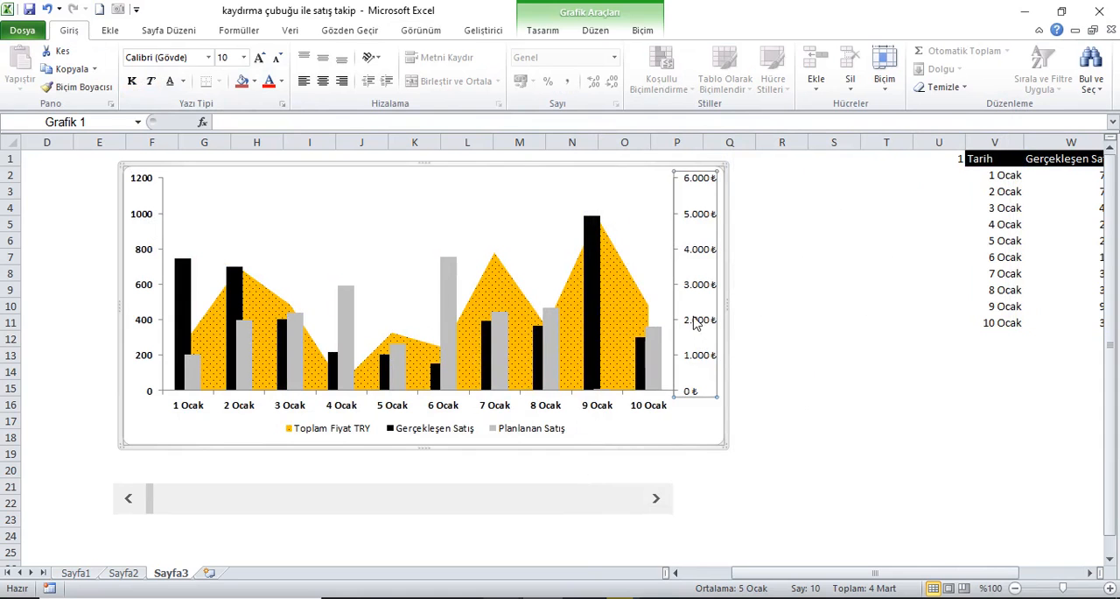
pyautogui.click(133, 82)
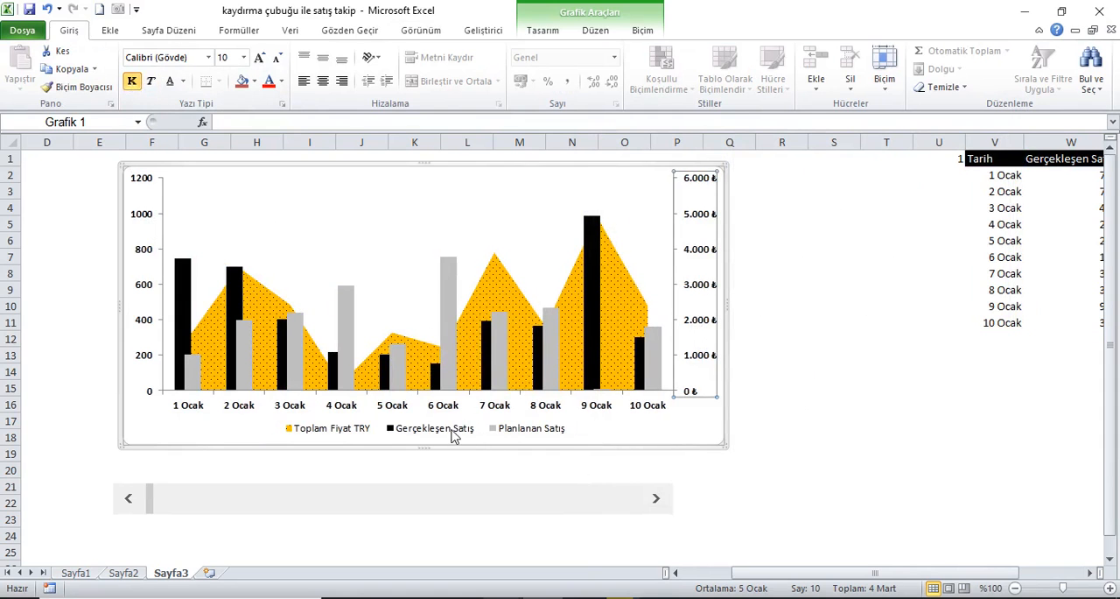
# Step: Make the chart legend bold and enlarge its font to size 11
pyautogui.click(453, 436)
pyautogui.click(131, 81)
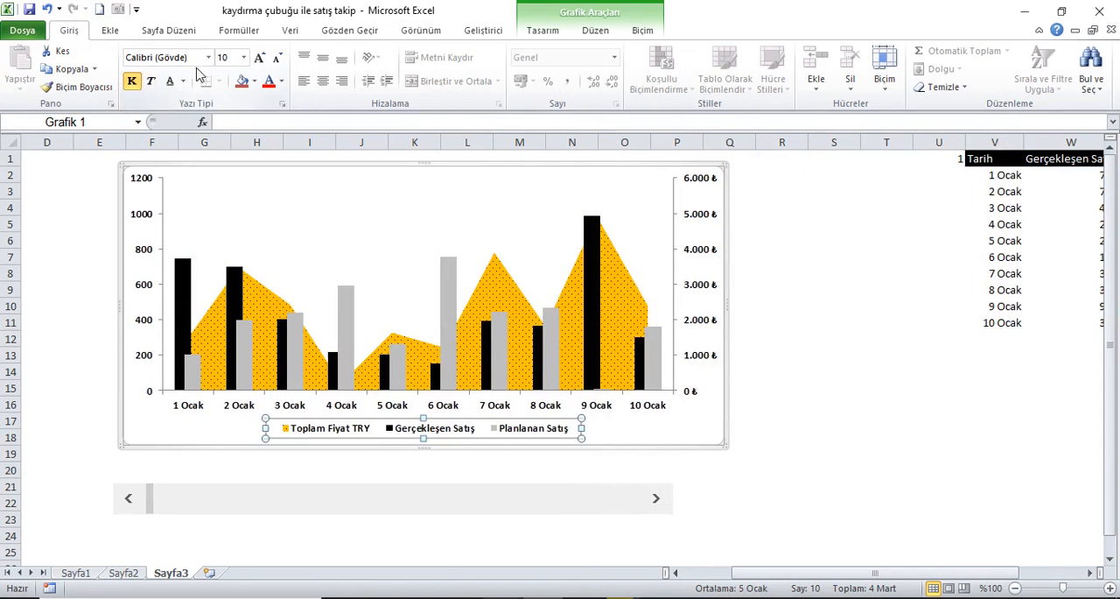
pyautogui.click(259, 57)
pyautogui.click(259, 57)
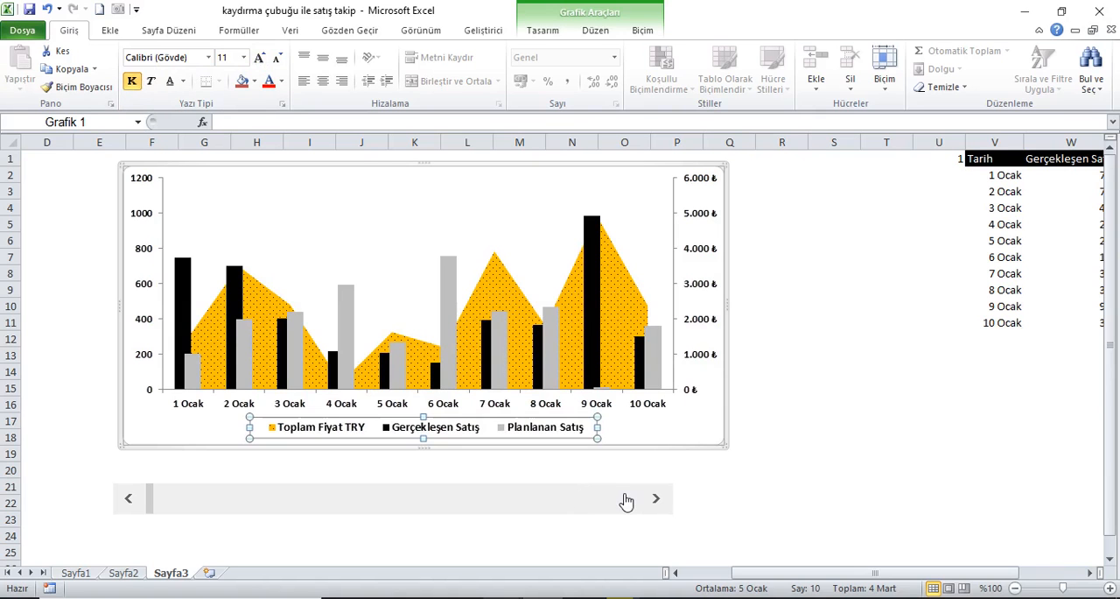
# Step: Advance the scroll bar by three days and check the chart against the dates in V2:V11
pyautogui.click(657, 499)
pyautogui.click(657, 499)
pyautogui.click(657, 498)
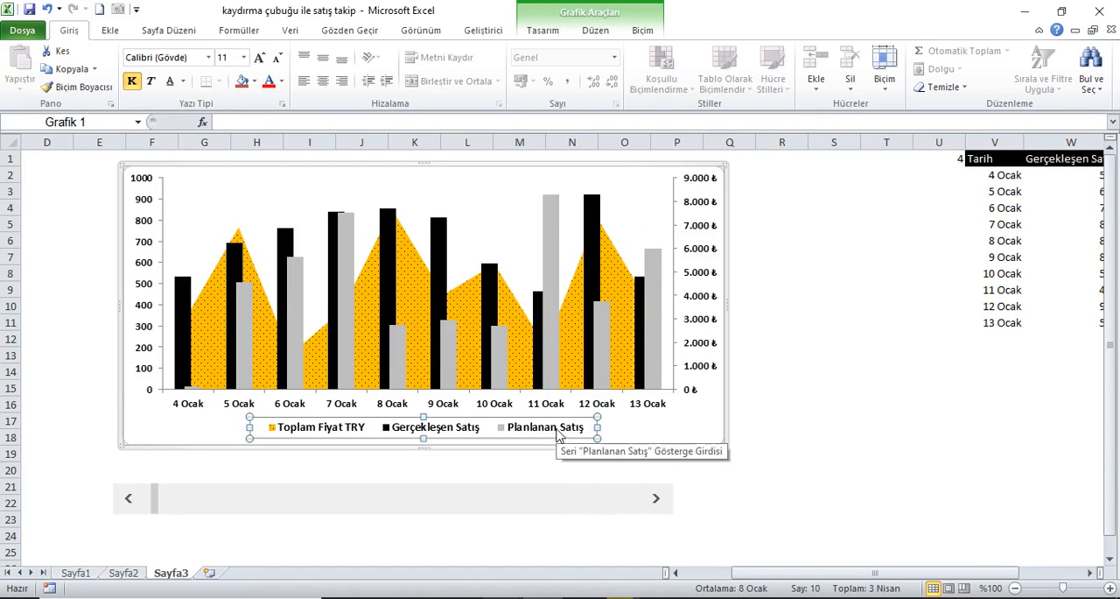
pyautogui.moveTo(1023, 175); pyautogui.dragTo(1013, 323)
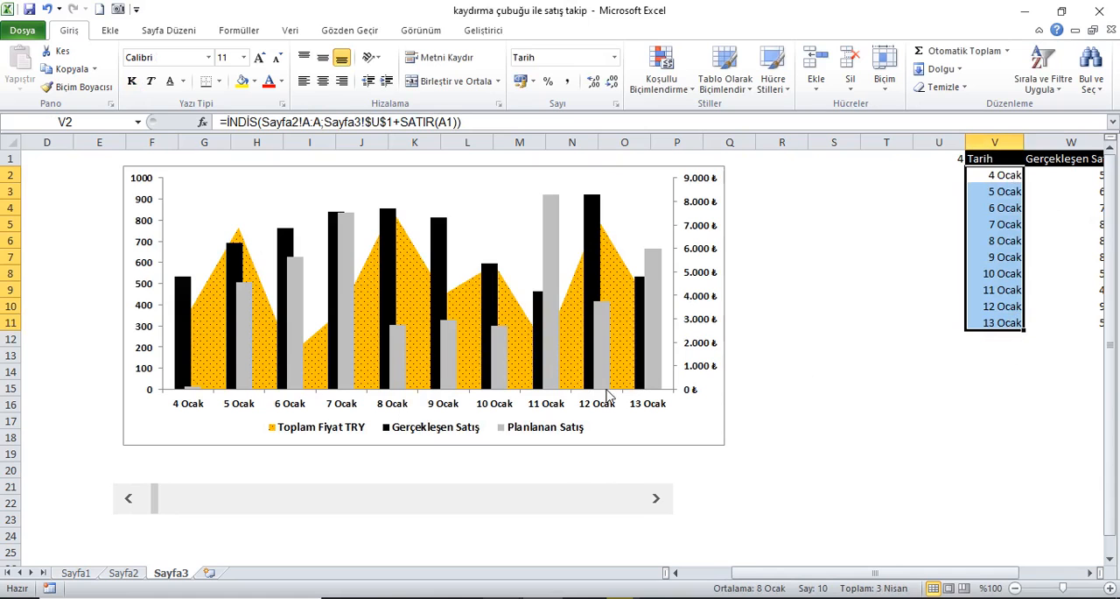
pyautogui.moveTo(661, 385)
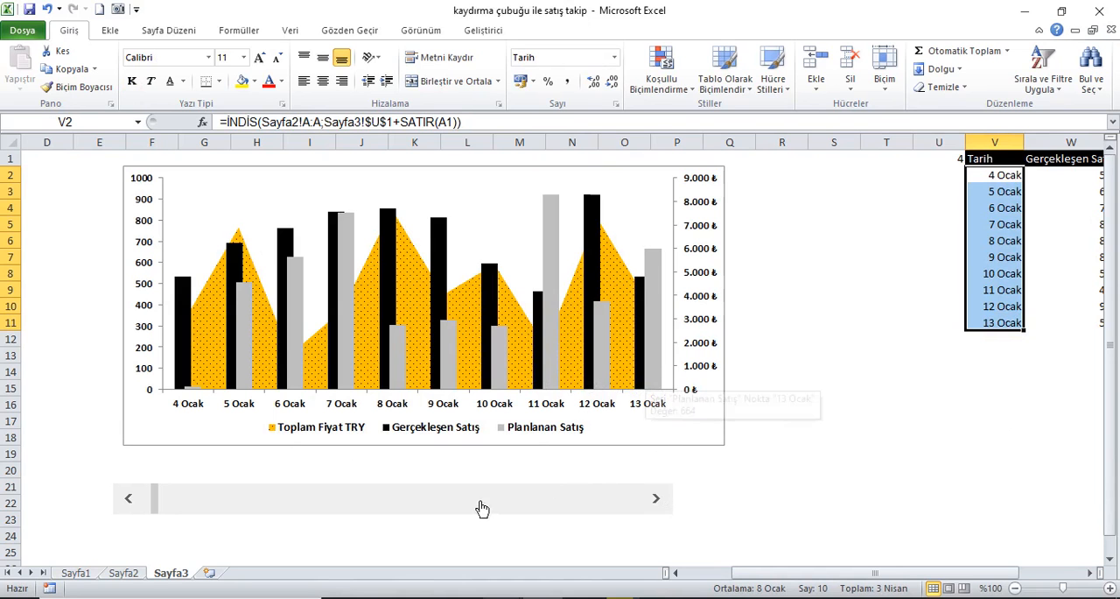
# Step: Test the scroll bar's full range by moving it to its minimum, a few days forward, and to its maximum
pyautogui.moveTo(161, 502); pyautogui.dragTo(140, 501)
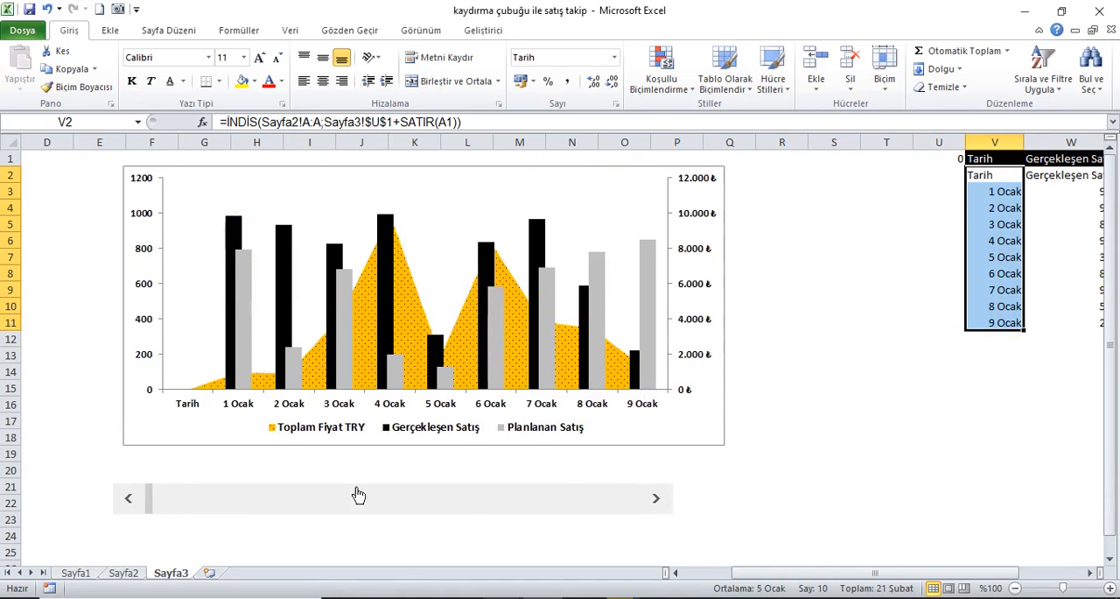
pyautogui.click(658, 500)
pyautogui.moveTo(662, 500); pyautogui.dragTo(663, 500)
pyautogui.moveTo(184, 503); pyautogui.dragTo(648, 510)
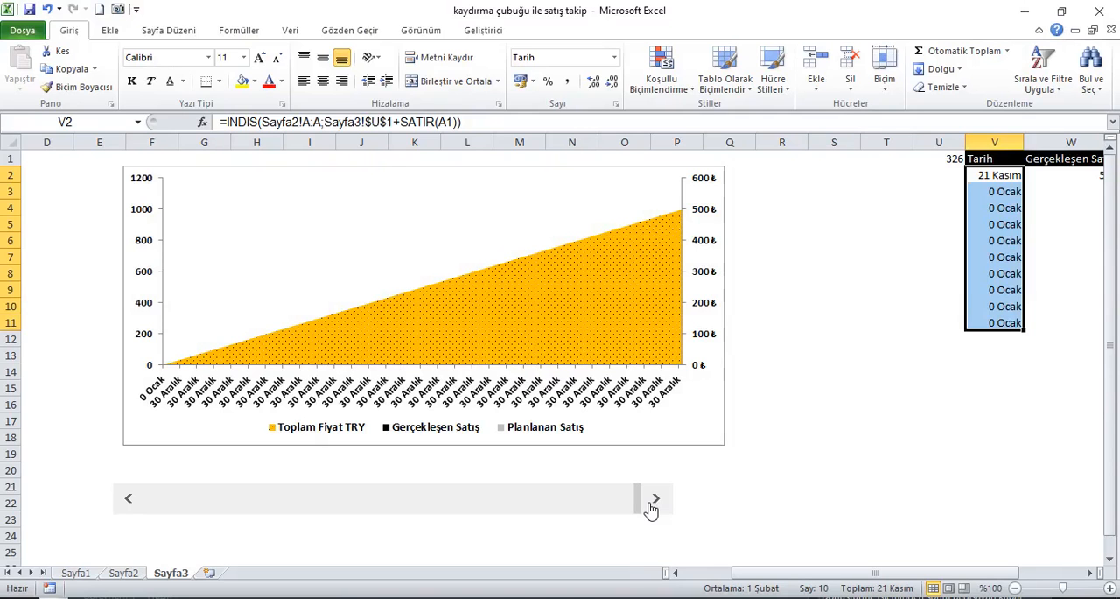
# Step: Check on Sayfa2 how far the Tarih data in column A extends, selecting it from A1 to the last row
pyautogui.click(149, 563)
pyautogui.click(123, 572)
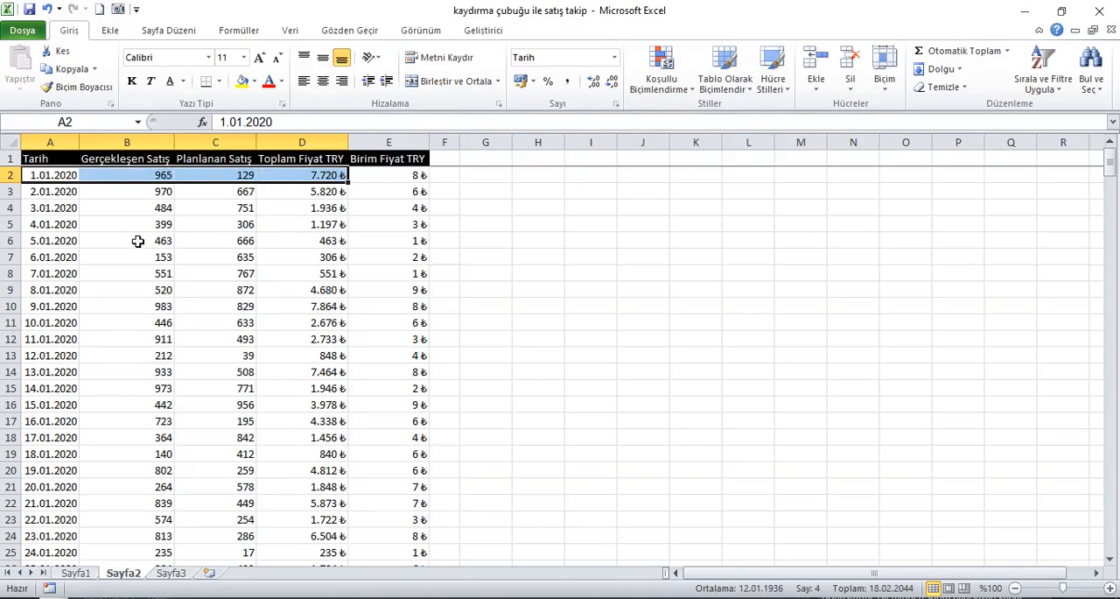
pyautogui.click(62, 163)
pyautogui.press('Down')
pyautogui.press('Up')
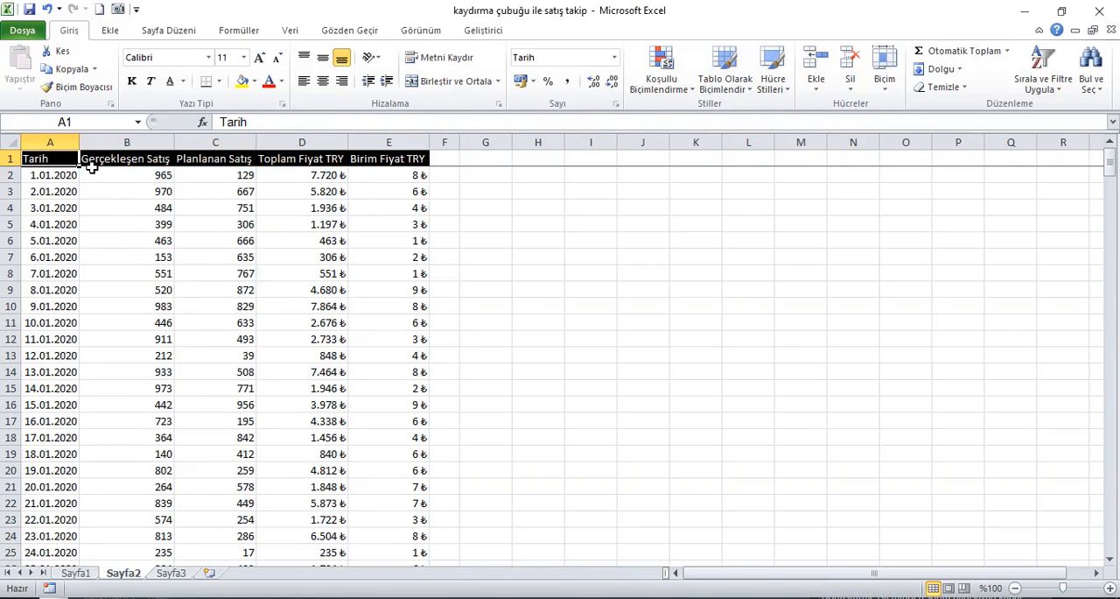
pyautogui.hotkey('ctrl', 'shift', 'Down')
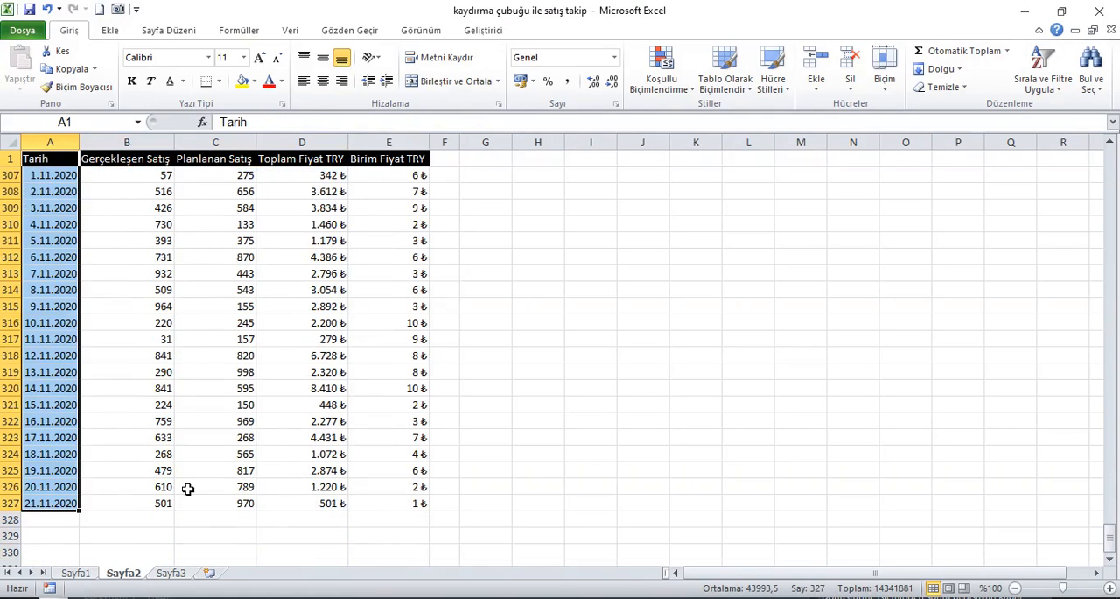
# Step: Set the maximum value (En büyük değer) of the Sayfa3 scroll bar control to 317
pyautogui.click(175, 573)
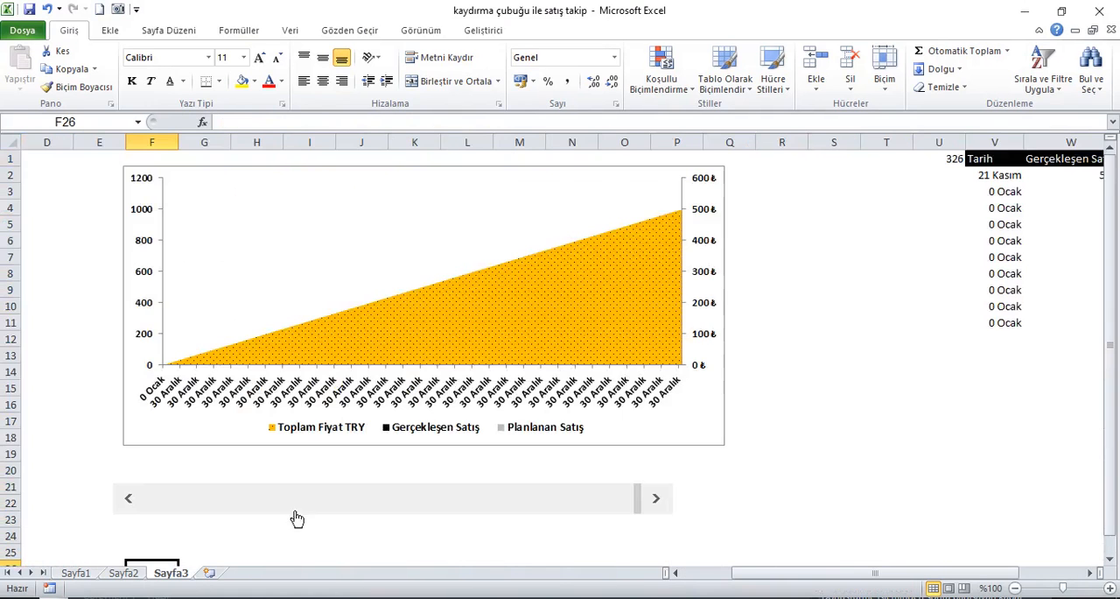
pyautogui.rightClick(480, 499)
pyautogui.click(528, 483)
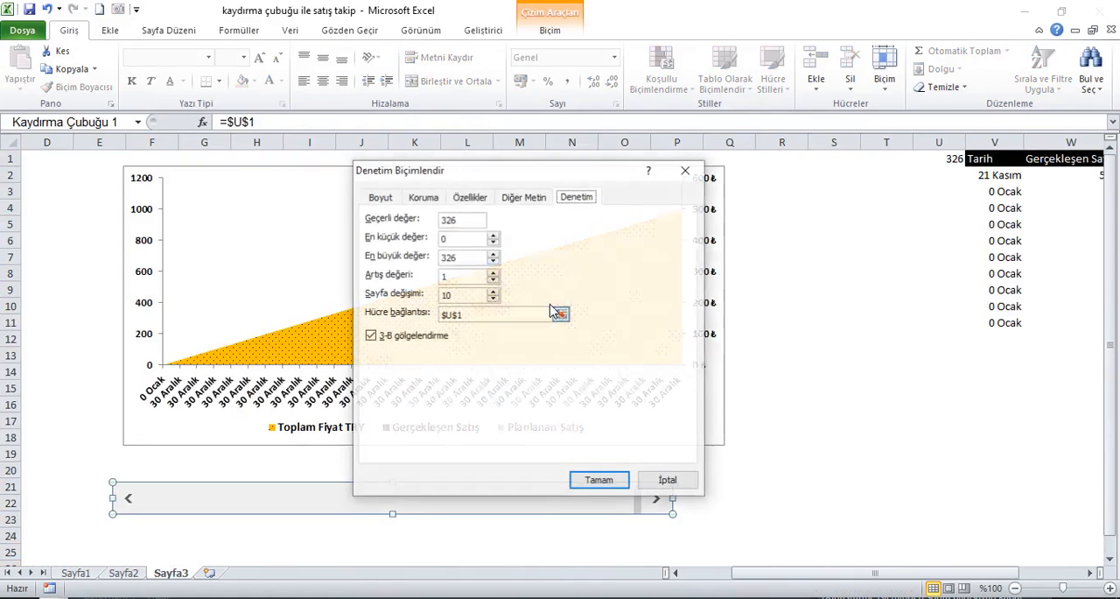
pyautogui.moveTo(463, 260); pyautogui.dragTo(427, 263)
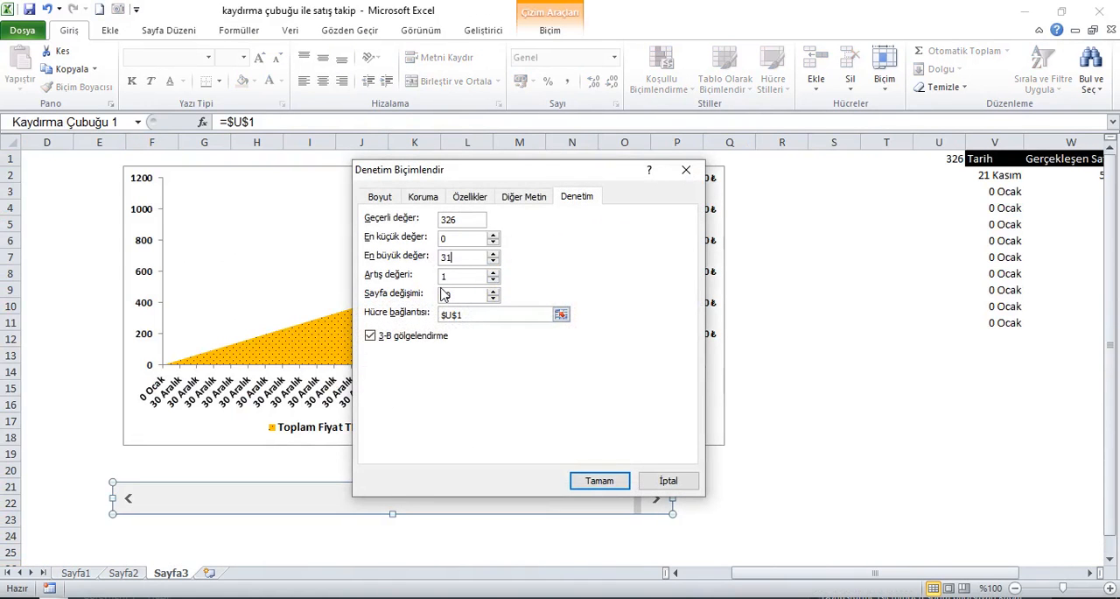
pyautogui.click(616, 486)
pyautogui.click(804, 488)
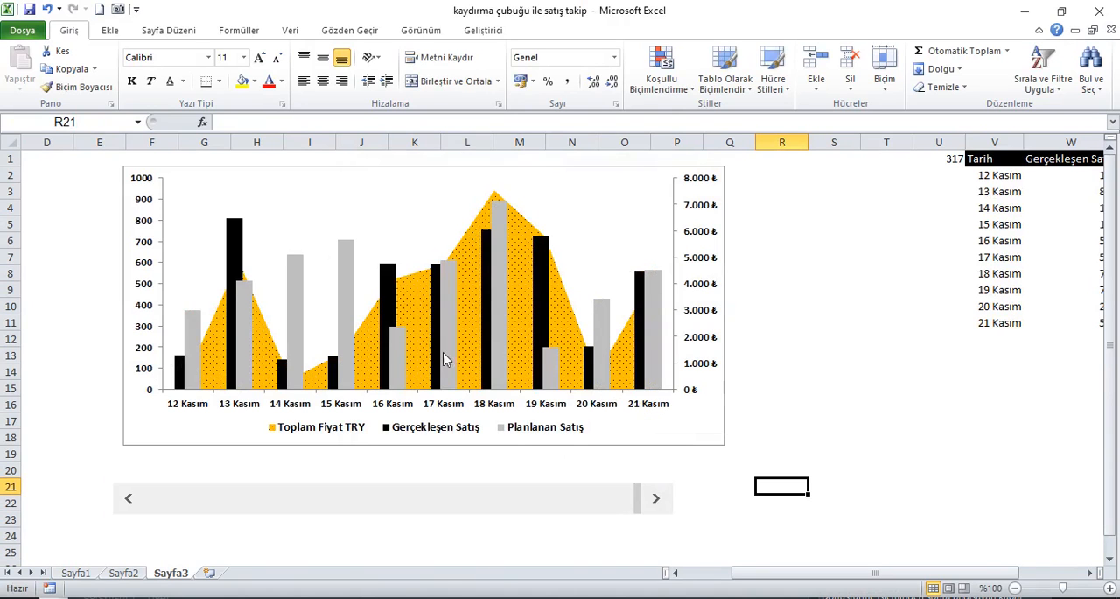
# Step: Return the scroll bar to its start and set its minimum value (En küçük değer) to 1
pyautogui.moveTo(646, 506); pyautogui.dragTo(143, 499)
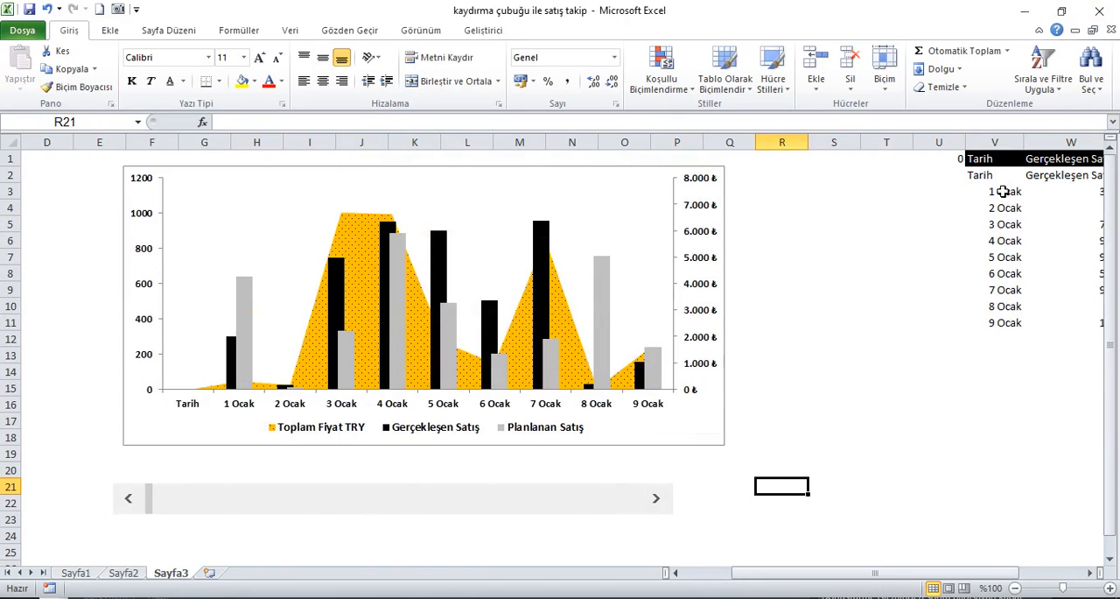
pyautogui.click(960, 160)
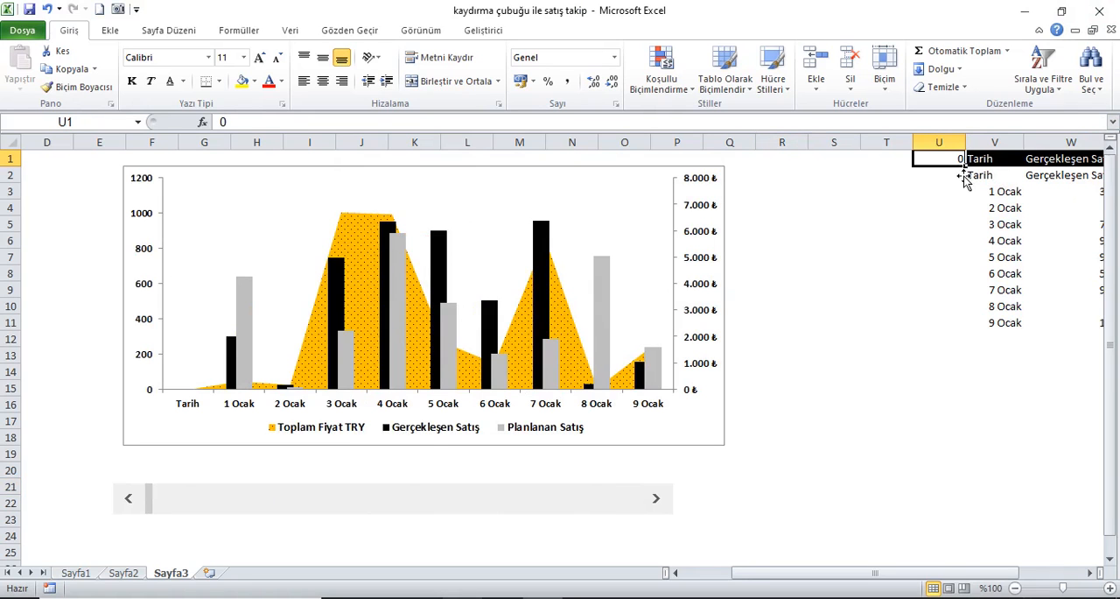
pyautogui.rightClick(516, 503)
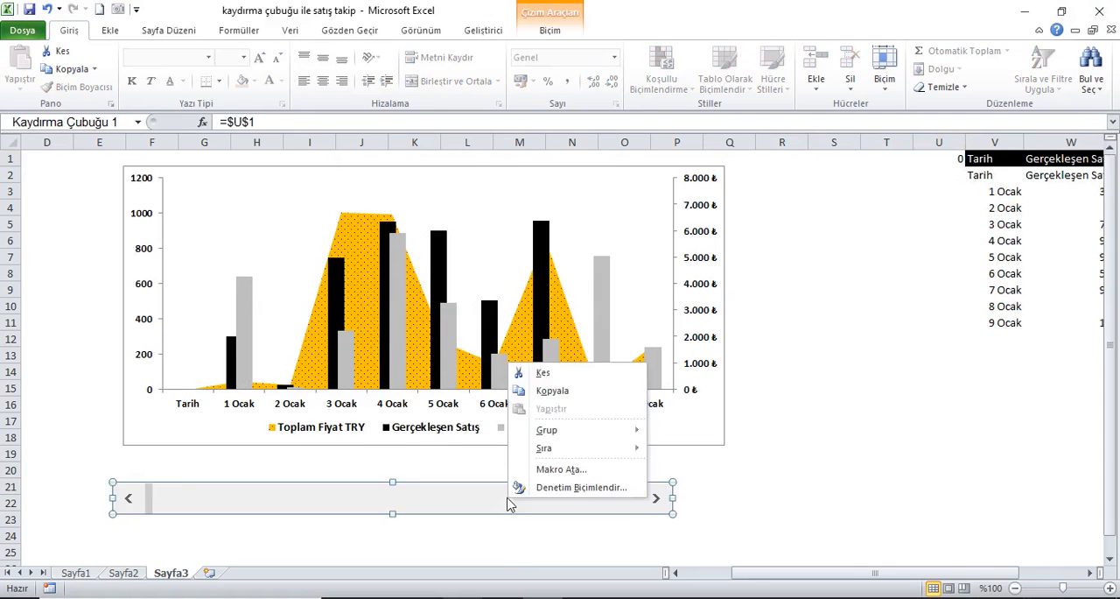
pyautogui.click(553, 491)
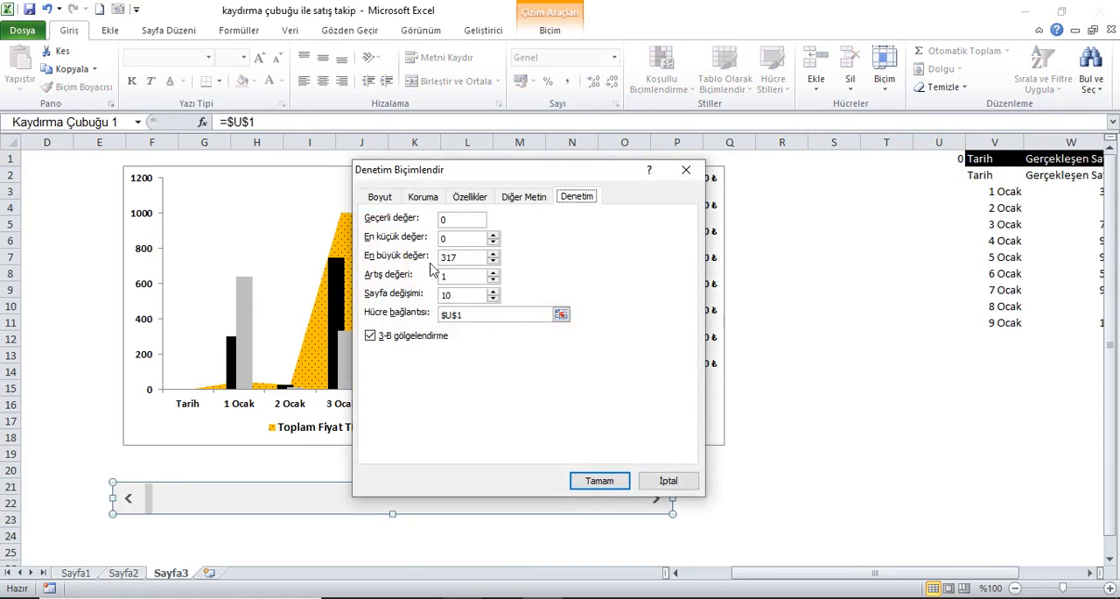
pyautogui.moveTo(457, 245); pyautogui.dragTo(432, 243)
pyautogui.write('1')
pyautogui.click(599, 480)
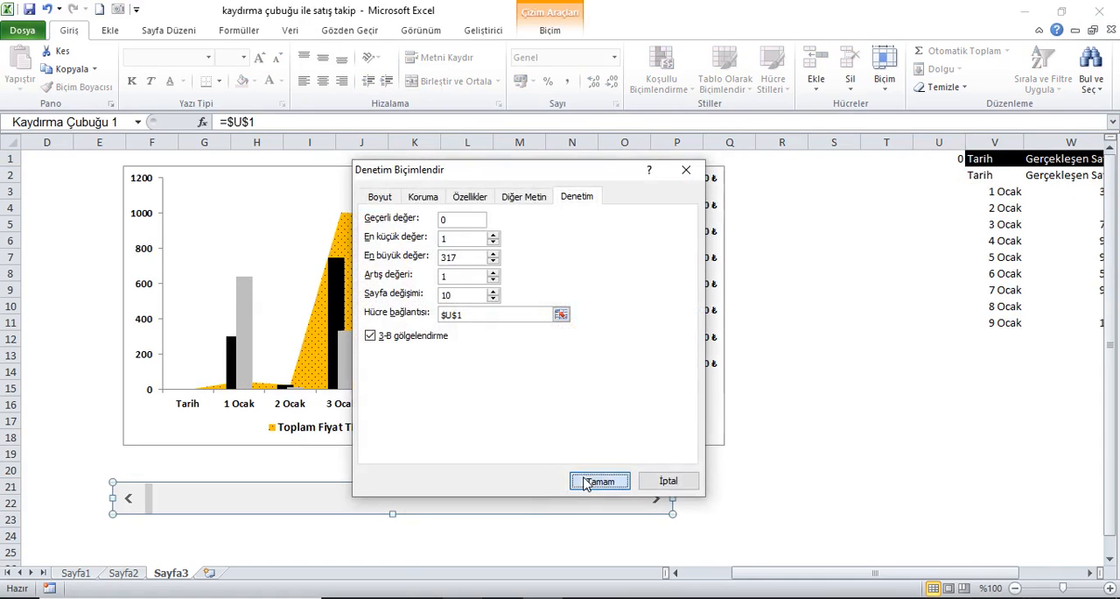
pyautogui.click(801, 473)
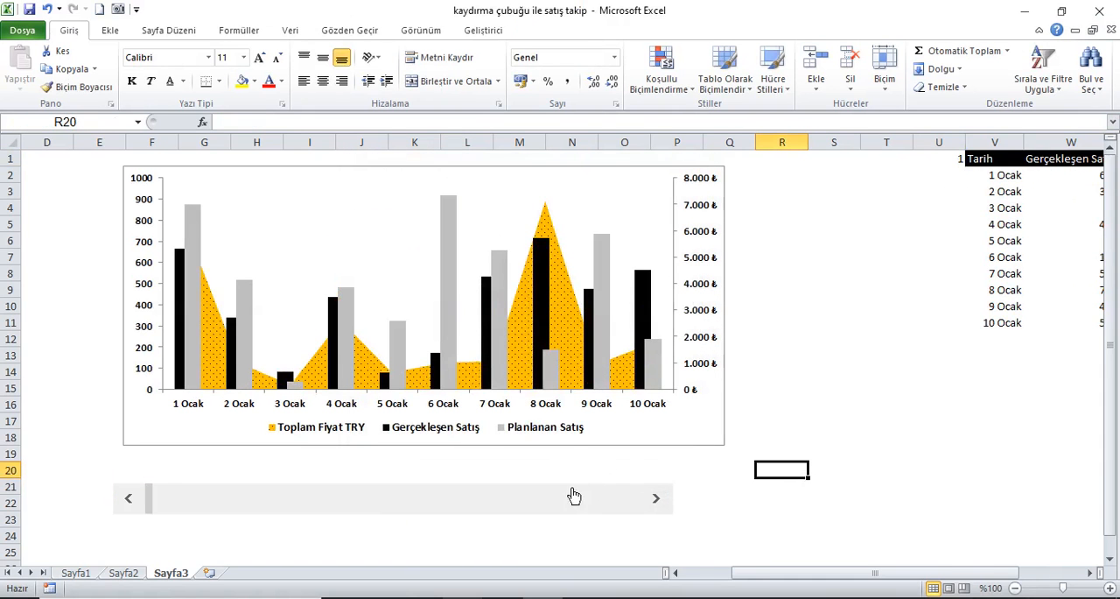
# Step: Test the scroll bar by moving the chart forward to the ten days starting at 5 Şubat
pyautogui.moveTo(155, 503)
pyautogui.mouseDown()
pyautogui.moveTo(700, 500)
pyautogui.moveTo(167, 507)
pyautogui.mouseUp()
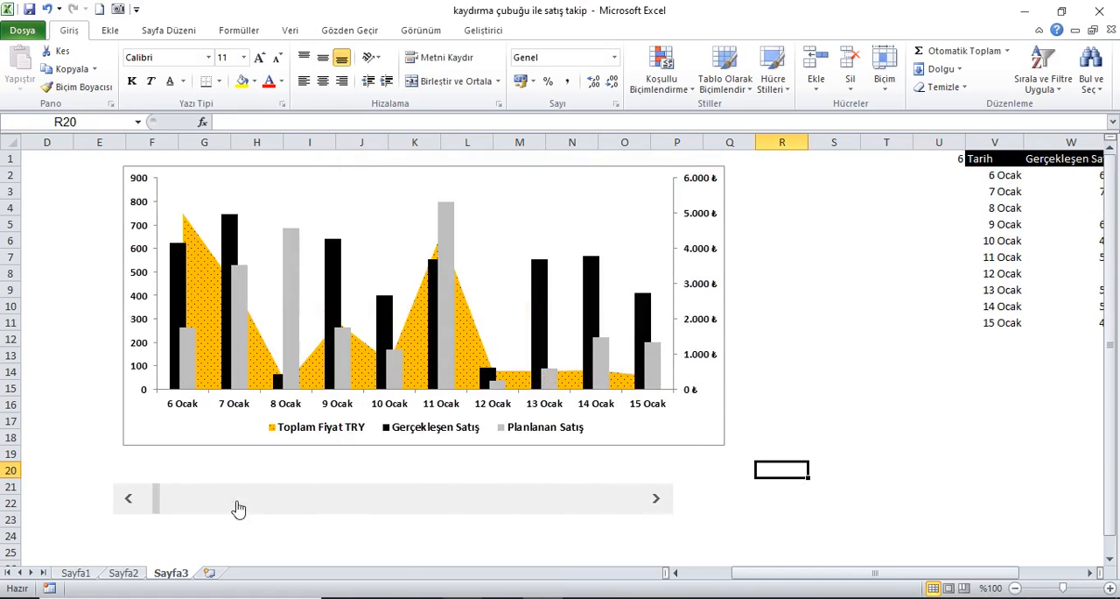
pyautogui.click(657, 499)
pyautogui.moveTo(665, 505); pyautogui.dragTo(664, 503)
# Step: Move the scroll bar further down, to about rows 23 to 25, to free space below the chart
pyautogui.rightClick(588, 499)
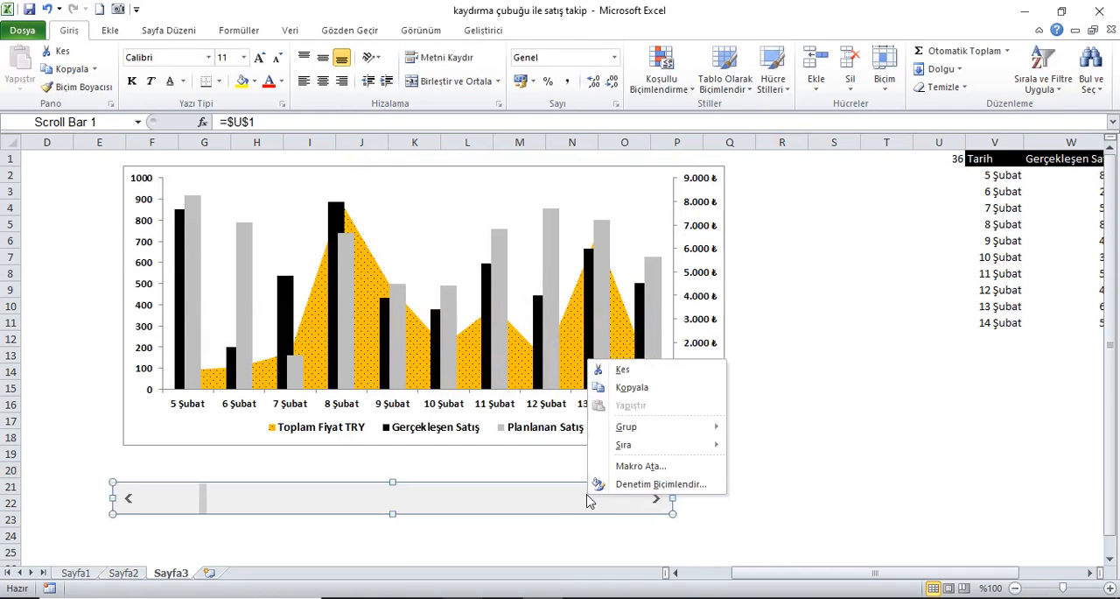
pyautogui.click(540, 503)
pyautogui.moveTo(540, 503); pyautogui.dragTo(598, 548)
# Step: Enlarge the chart in height and on both sides so it spans columns E to T down to about row 22
pyautogui.click(692, 440)
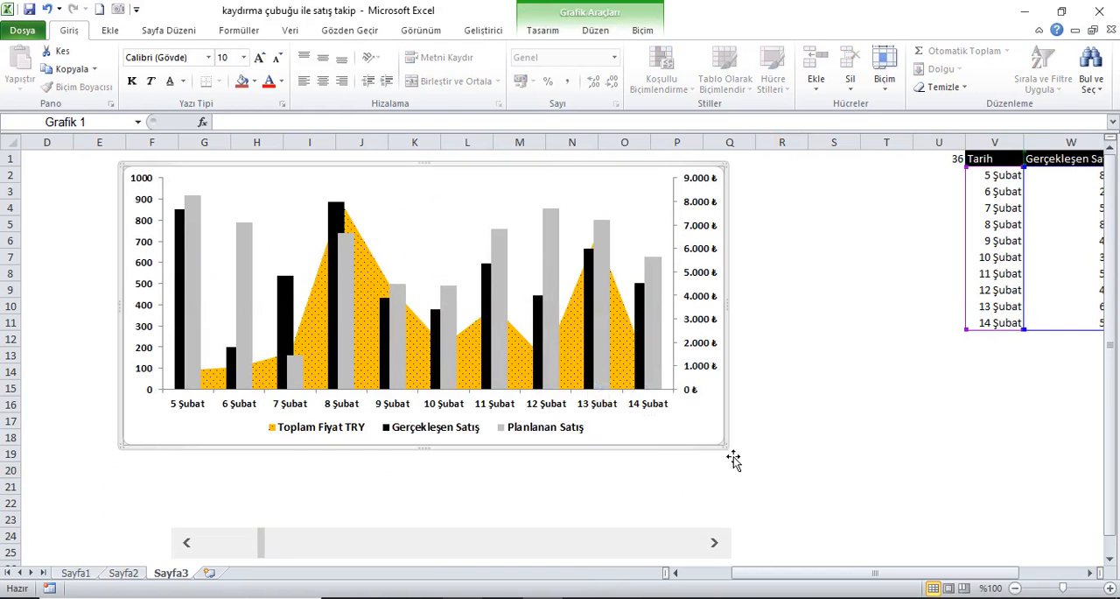
pyautogui.moveTo(734, 456); pyautogui.dragTo(822, 523)
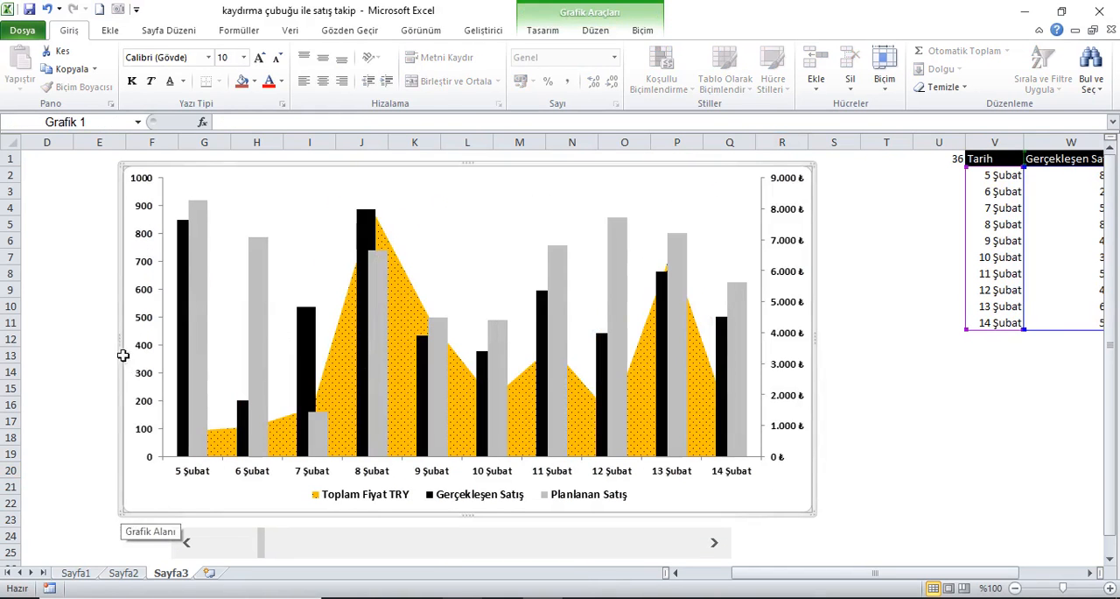
pyautogui.moveTo(128, 339); pyautogui.dragTo(87, 350)
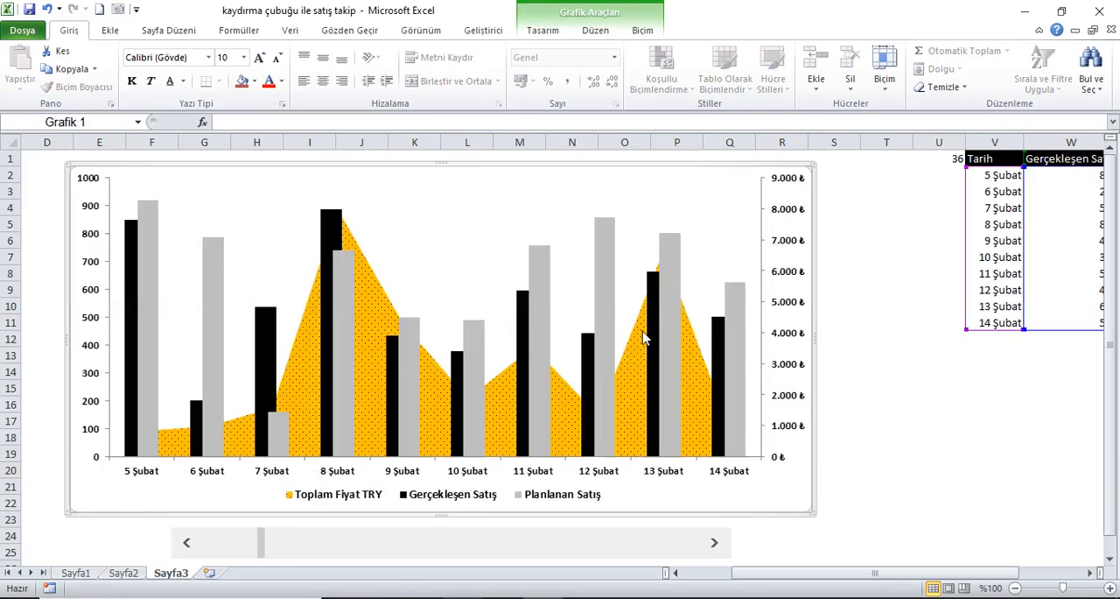
pyautogui.moveTo(826, 349); pyautogui.dragTo(921, 349)
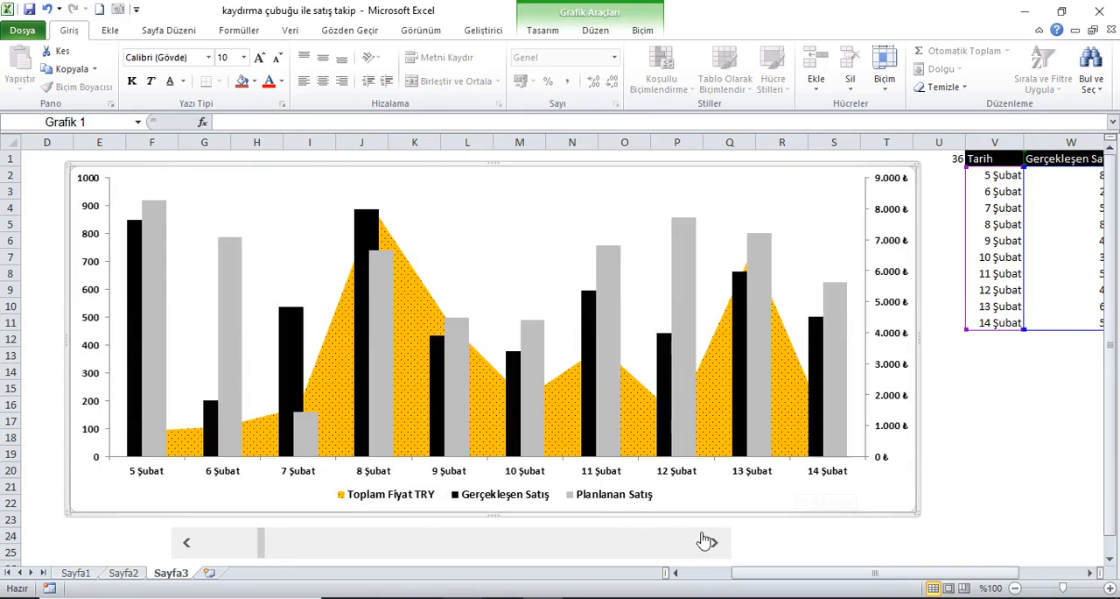
# Step: Move the scroll bar out of the way over the chart's upper edge and extend the chart down to about row 25
pyautogui.rightClick(493, 544)
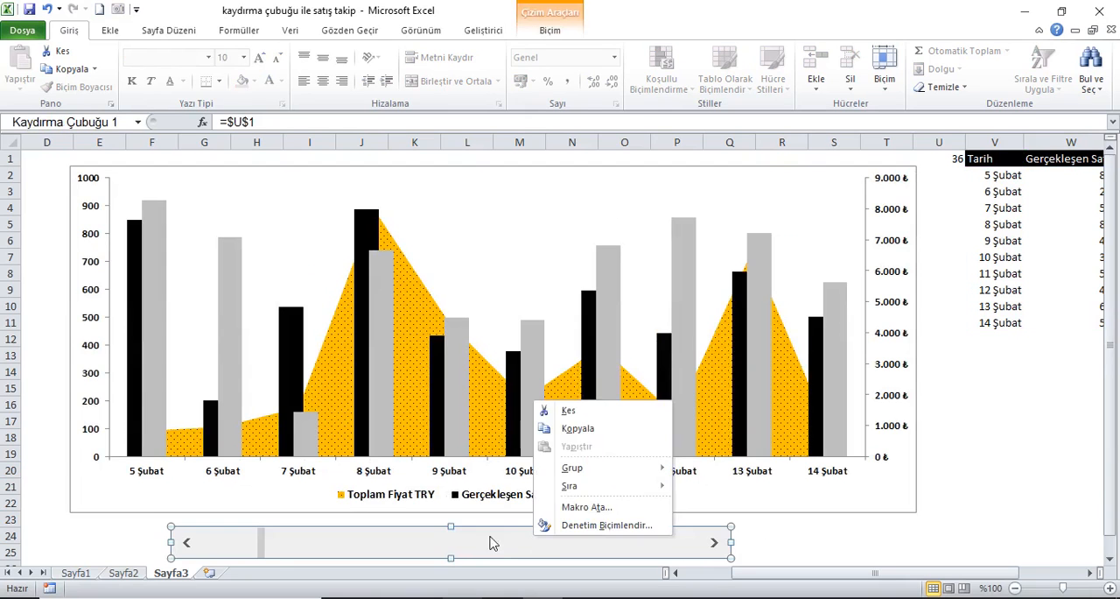
pyautogui.click(565, 525)
pyautogui.moveTo(520, 548); pyautogui.dragTo(572, 183)
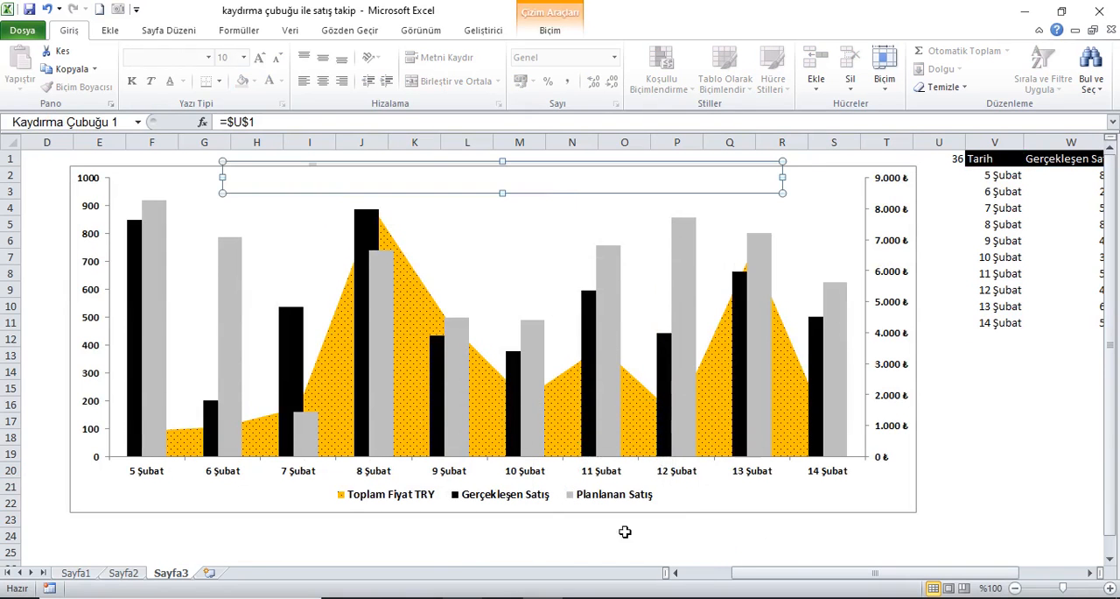
pyautogui.click(682, 507)
pyautogui.moveTo(501, 522); pyautogui.dragTo(498, 556)
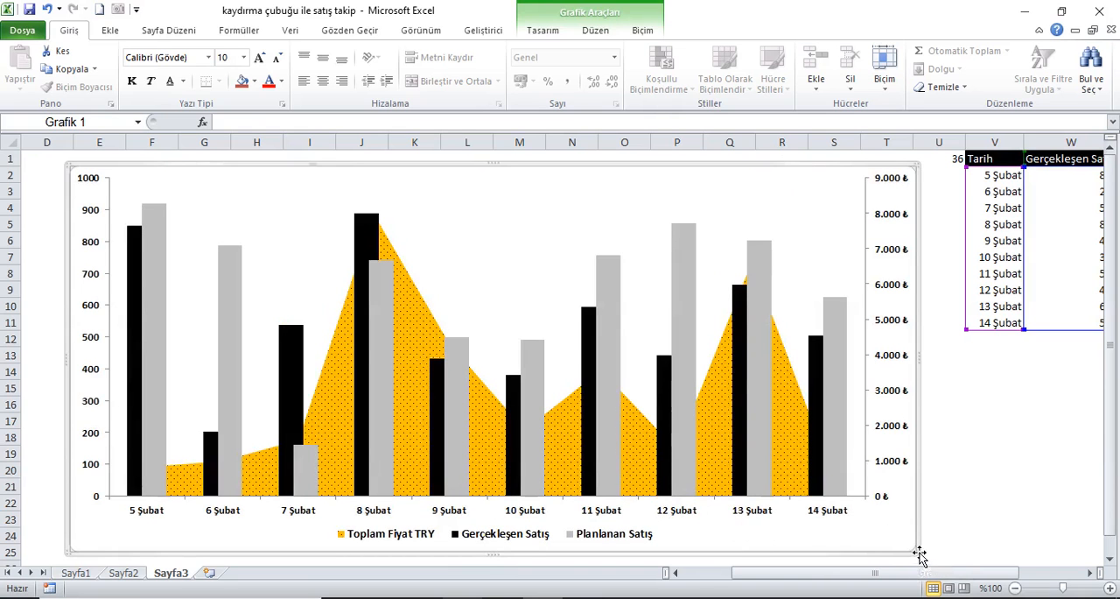
# Step: Shorten the plot area to about row 17 and move the legend up to about rows 20 and 21
pyautogui.click(807, 228)
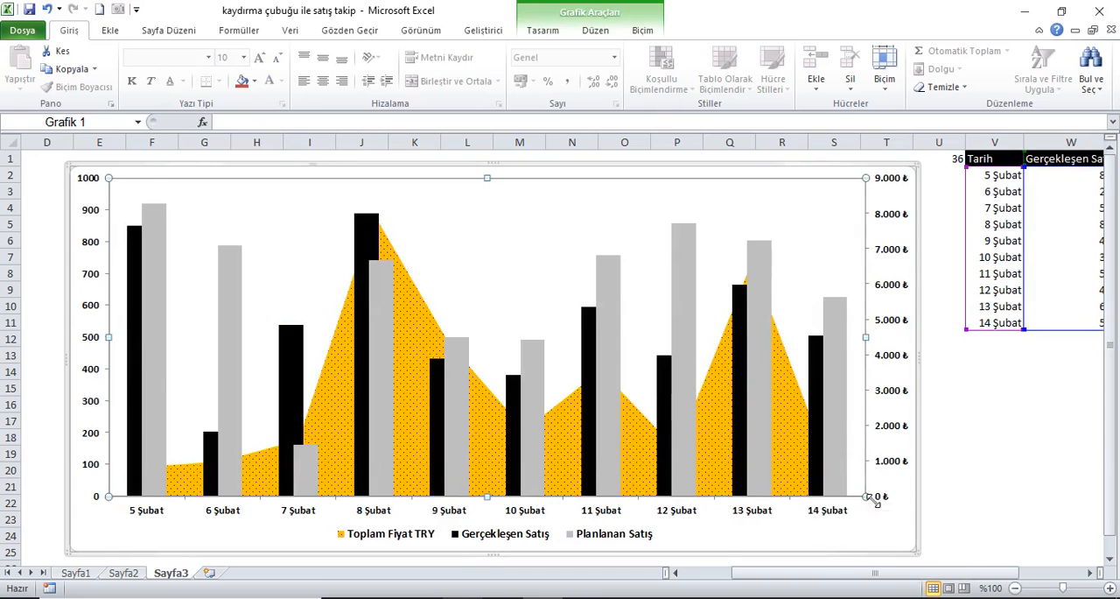
pyautogui.moveTo(880, 505); pyautogui.dragTo(866, 422)
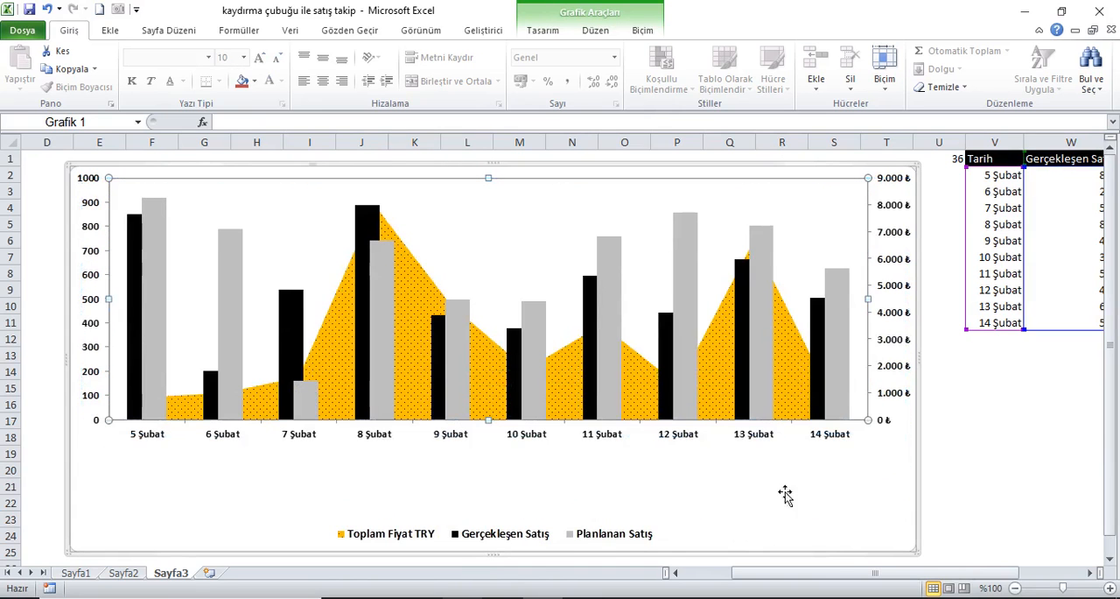
pyautogui.click(578, 539)
pyautogui.moveTo(557, 506); pyautogui.dragTo(555, 475)
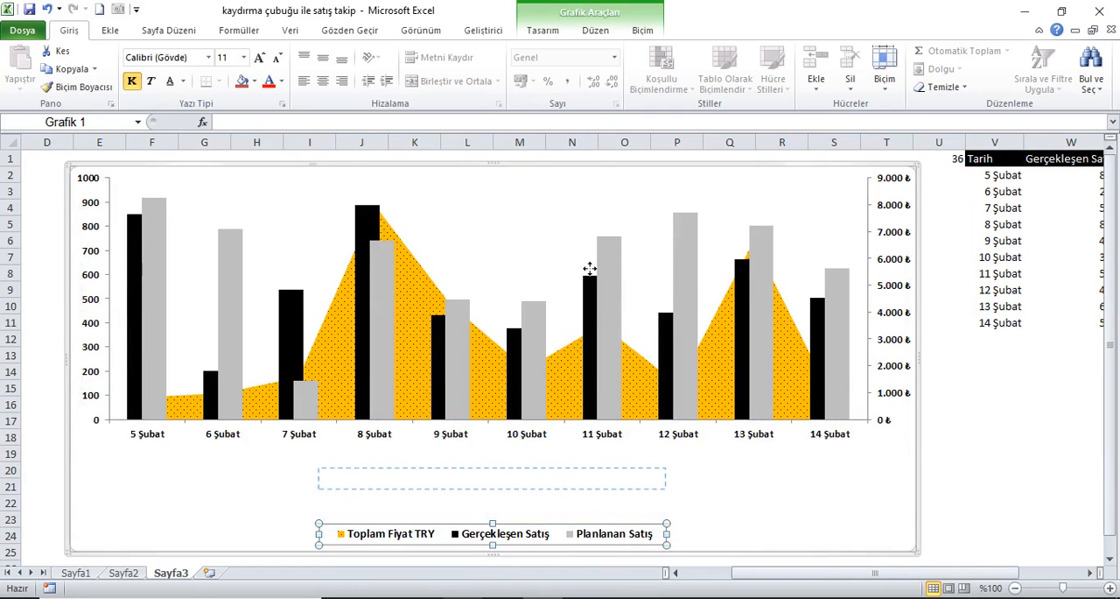
# Step: Shift the chart down to free the scroll bar, move the scroll bar to the chart's lower edge, and return the chart to its place
pyautogui.moveTo(713, 177); pyautogui.dragTo(714, 222)
pyautogui.rightClick(672, 183)
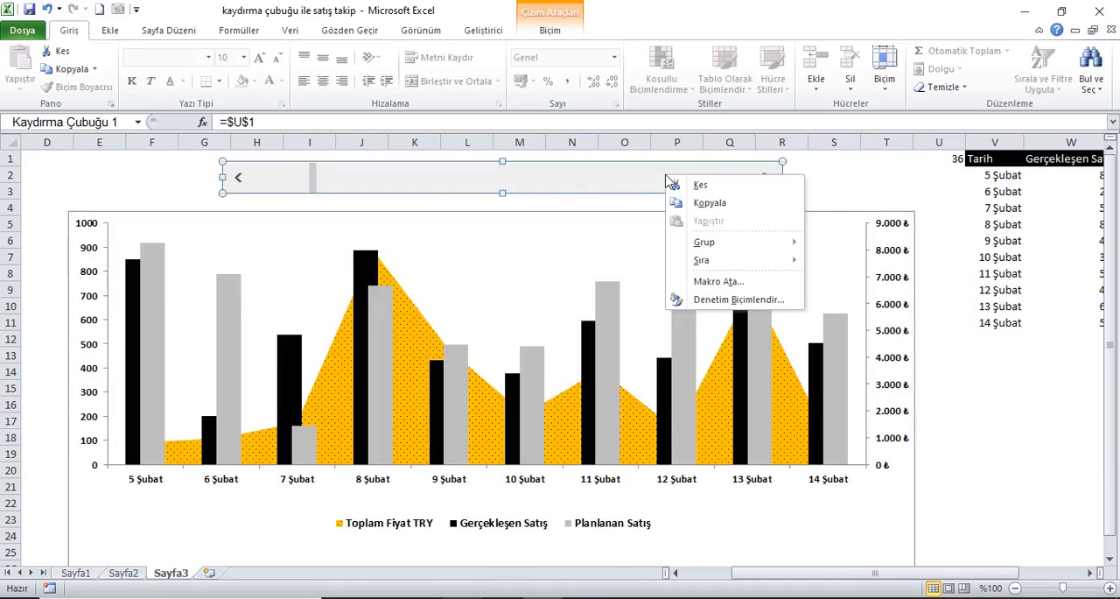
pyautogui.press('Escape')
pyautogui.moveTo(665, 525)
pyautogui.mouseDown()
pyautogui.moveTo(660, 509)
pyautogui.moveTo(663, 529)
pyautogui.mouseUp()
pyautogui.click(655, 231)
pyautogui.moveTo(655, 226); pyautogui.dragTo(659, 194)
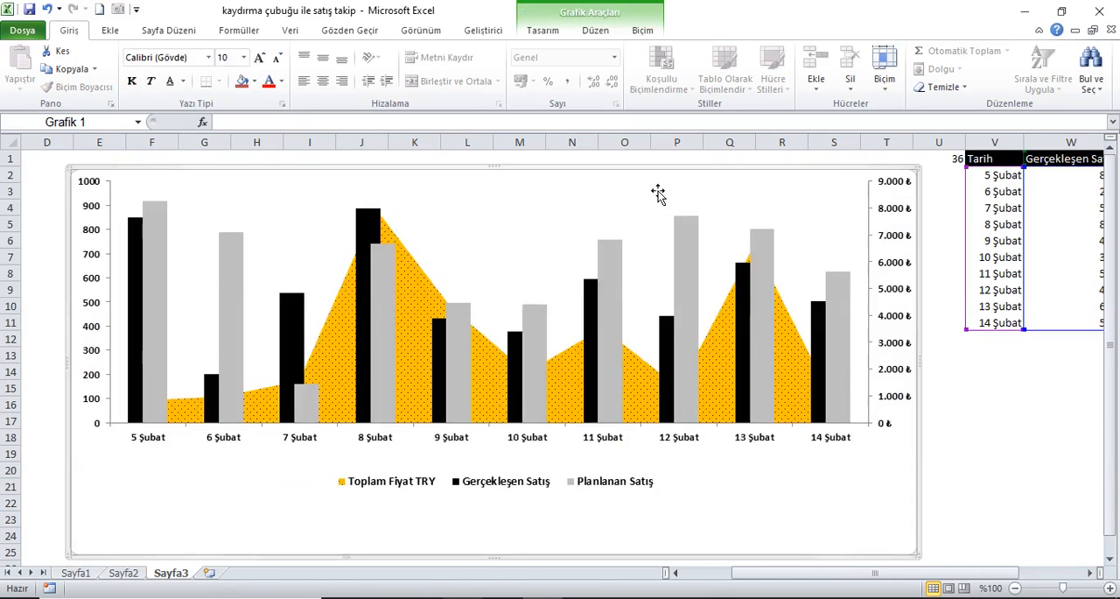
# Step: Send the chart to the back (En Arkaya Gönder) so the scroll bar lies in front of it
pyautogui.rightClick(756, 508)
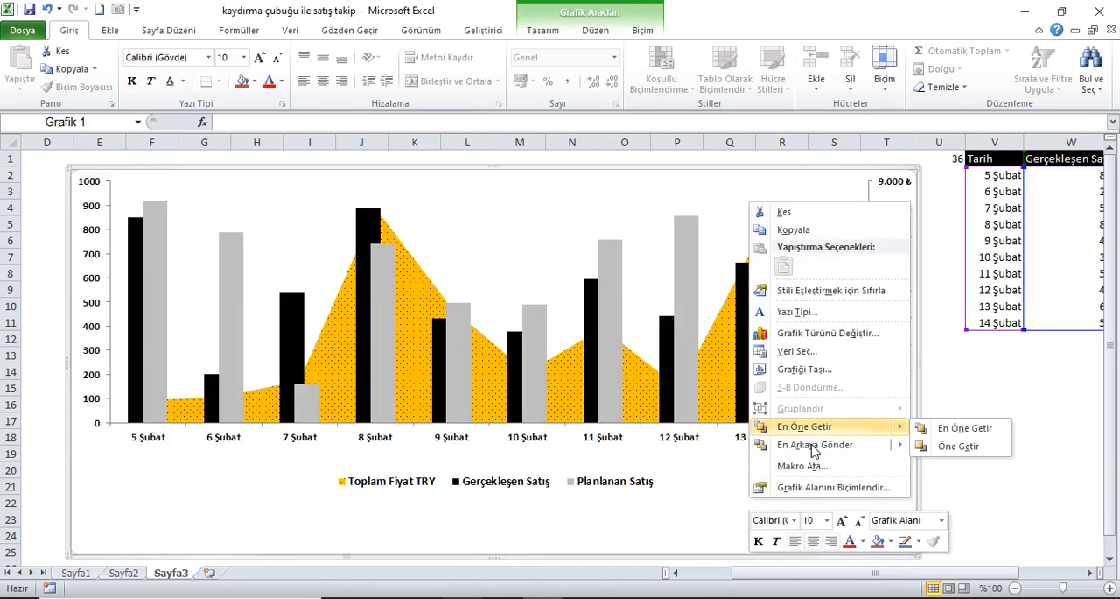
pyautogui.moveTo(864, 450)
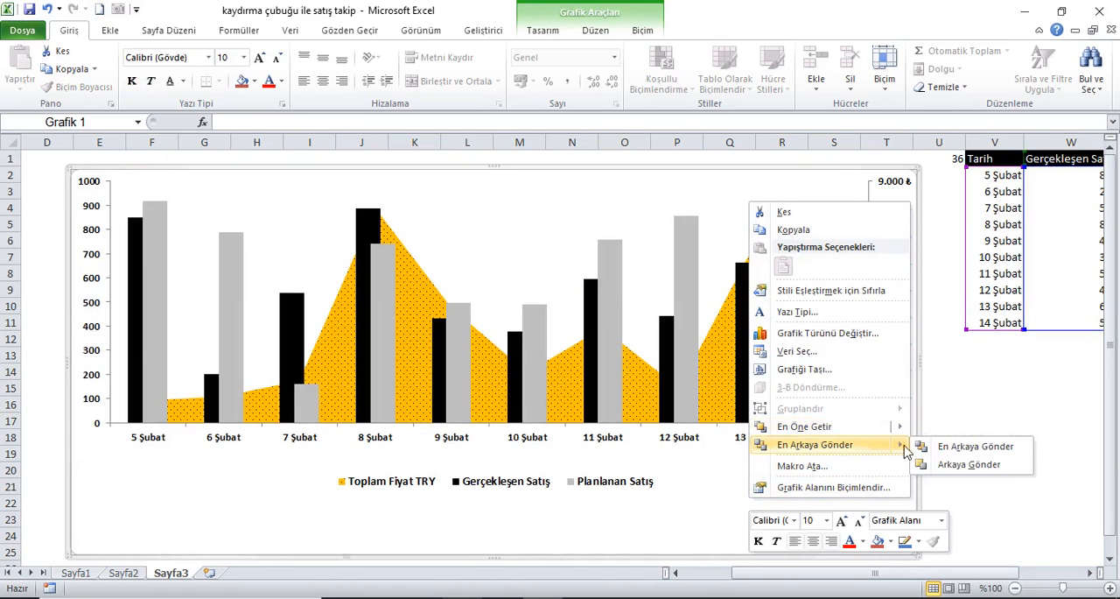
pyautogui.click(971, 449)
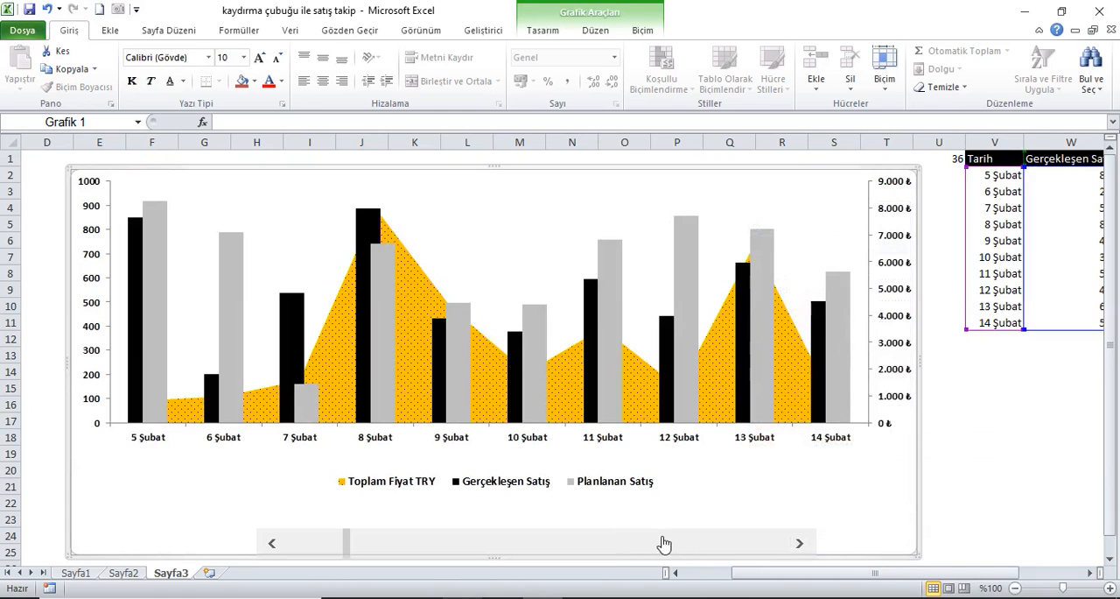
# Step: Position the scroll bar inside the chart's lower edge and stretch it across nearly the full chart width
pyautogui.rightClick(638, 543)
pyautogui.click(615, 541)
pyautogui.moveTo(609, 538); pyautogui.dragTo(426, 532)
pyautogui.moveTo(649, 546); pyautogui.dragTo(913, 552)
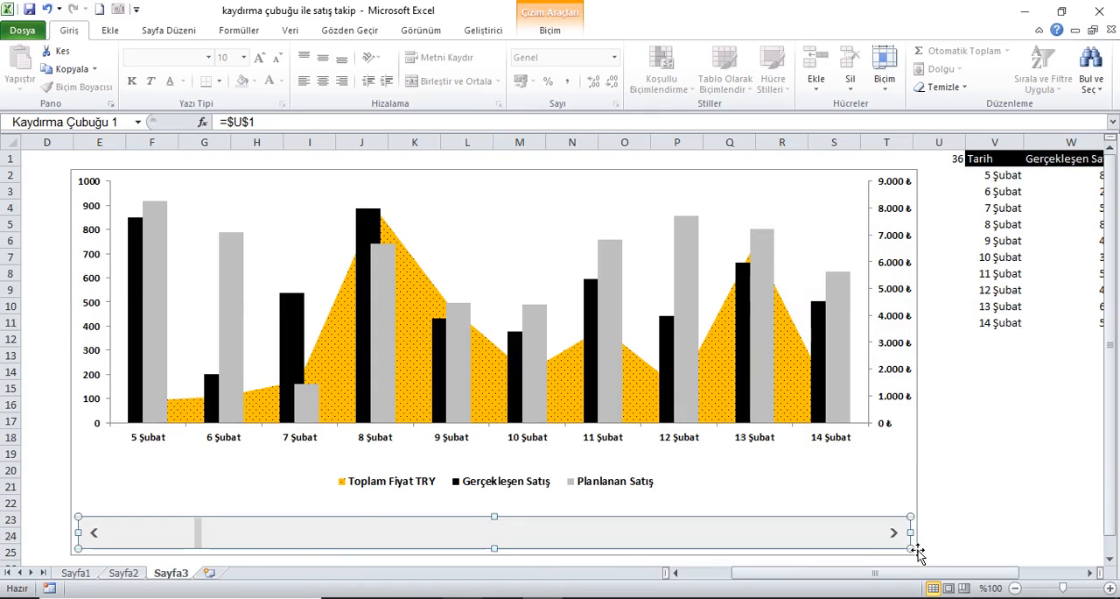
# Step: Move the legend down to just above the scroll bar and extend the plot area down toward the legend
pyautogui.keyDown('ctrl'); pyautogui.click(579, 494); pyautogui.keyUp('ctrl')
pyautogui.click(560, 477)
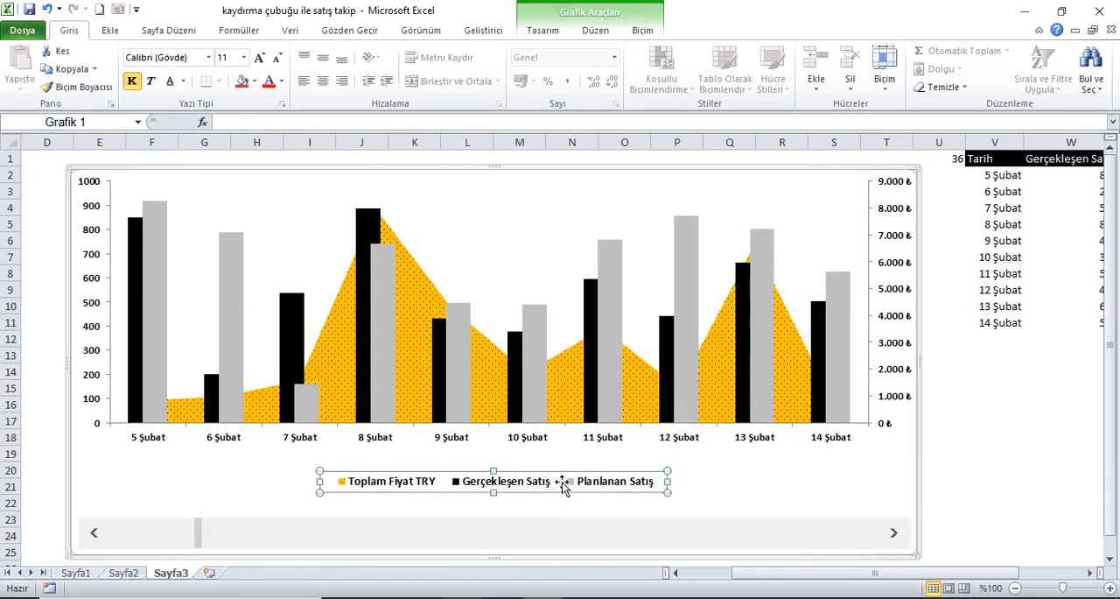
pyautogui.moveTo(564, 481)
pyautogui.mouseDown()
pyautogui.moveTo(561, 502)
pyautogui.moveTo(578, 497)
pyautogui.mouseUp()
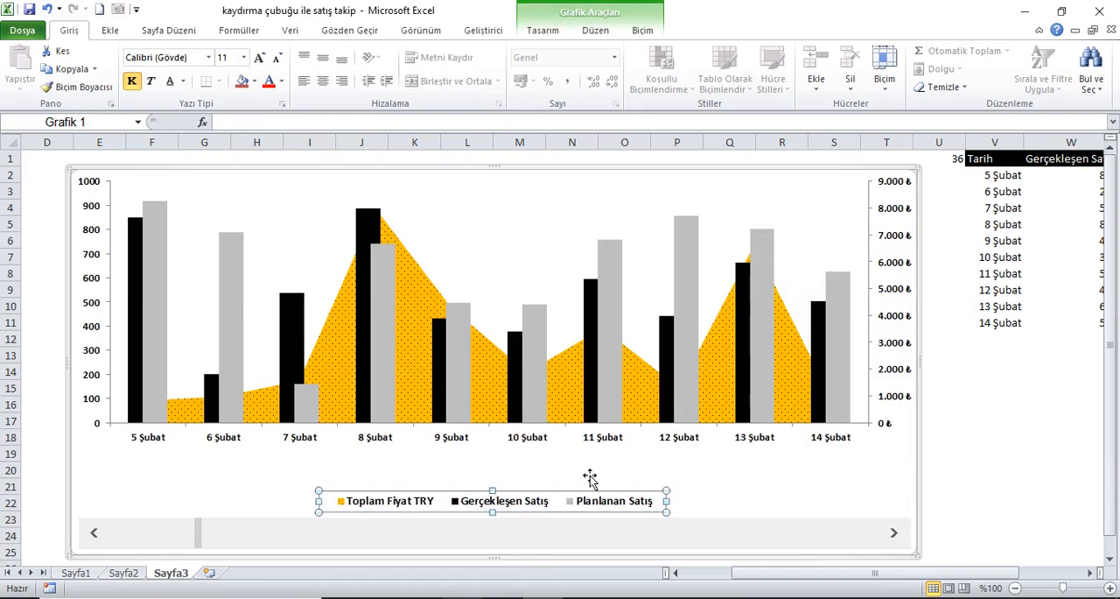
pyautogui.click(596, 455)
pyautogui.click(605, 418)
pyautogui.click(788, 213)
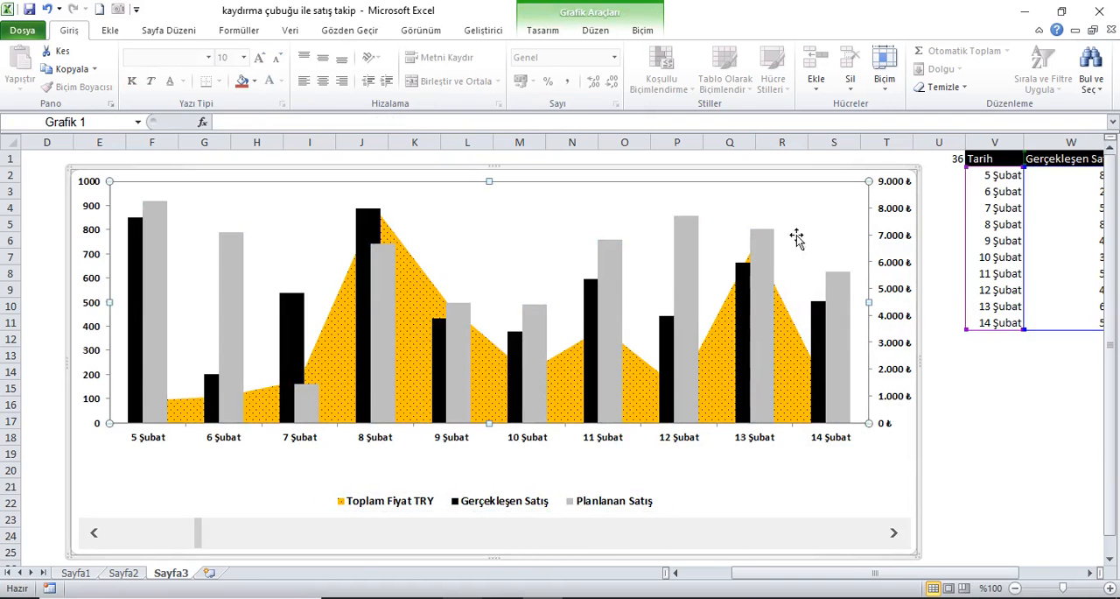
pyautogui.moveTo(881, 434); pyautogui.dragTo(880, 476)
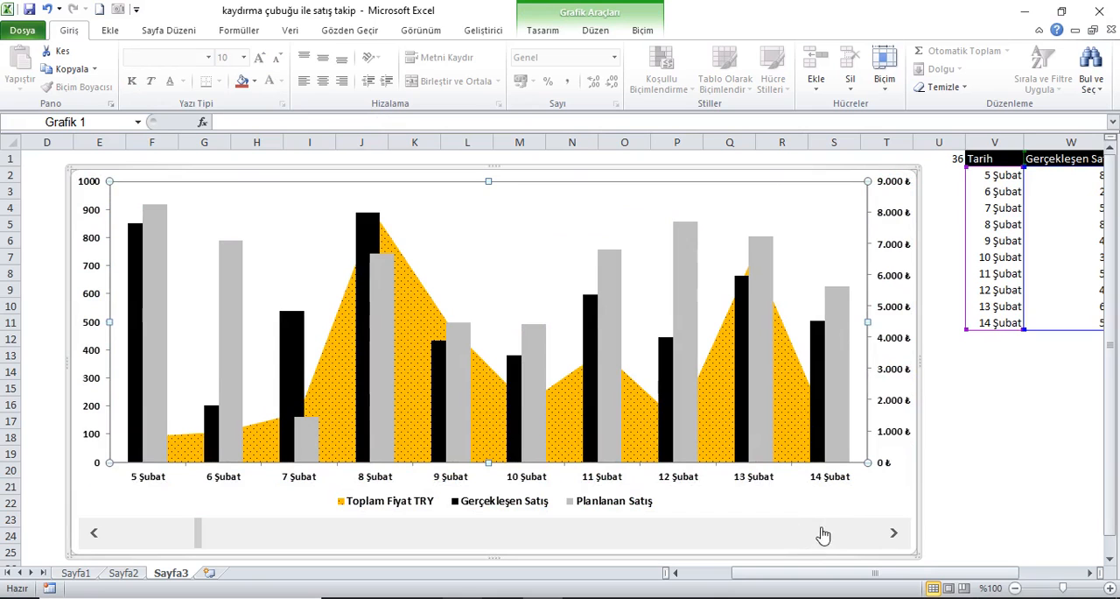
# Step: Hide the helper data columns U to Y on Sayfa3
pyautogui.click(531, 179)
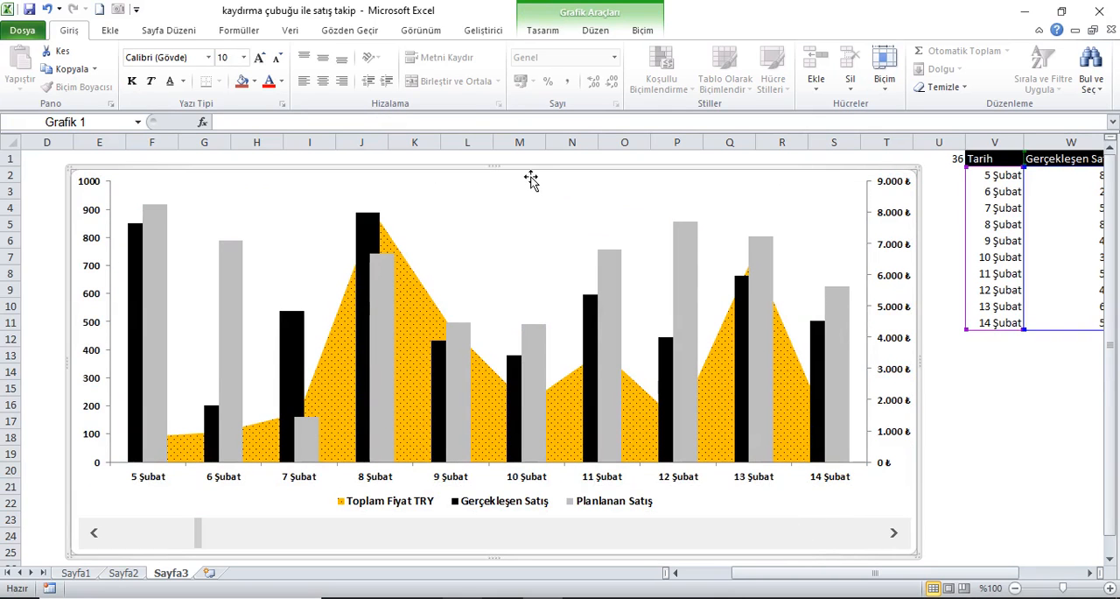
pyautogui.moveTo(954, 143)
pyautogui.mouseDown()
pyautogui.moveTo(1098, 159)
pyautogui.moveTo(954, 162)
pyautogui.mouseUp()
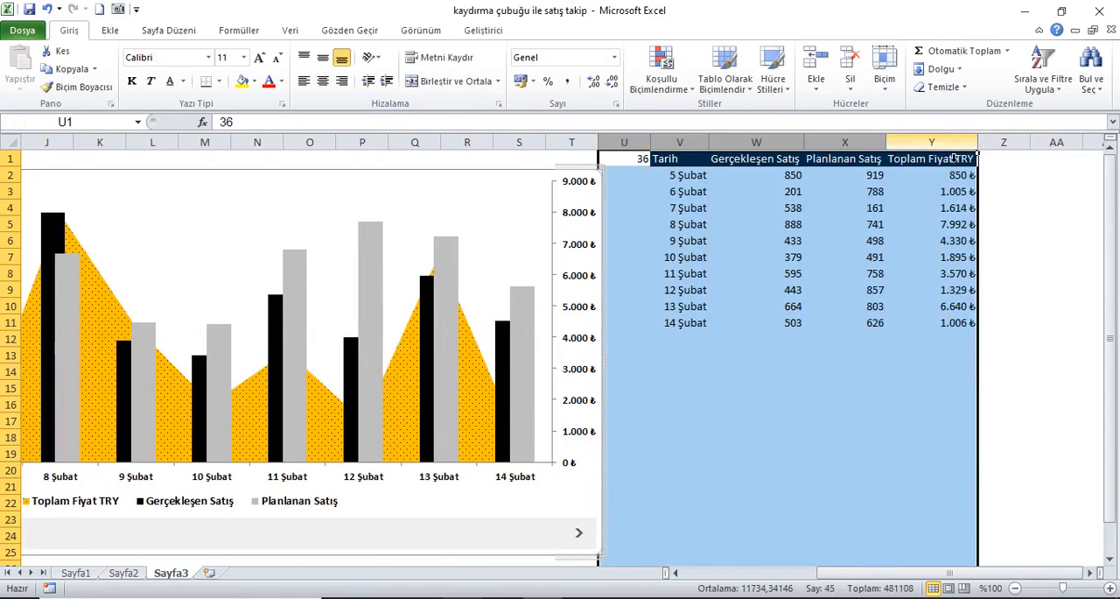
pyautogui.rightClick(954, 159)
pyautogui.click(981, 345)
pyautogui.moveTo(882, 574); pyautogui.dragTo(810, 577)
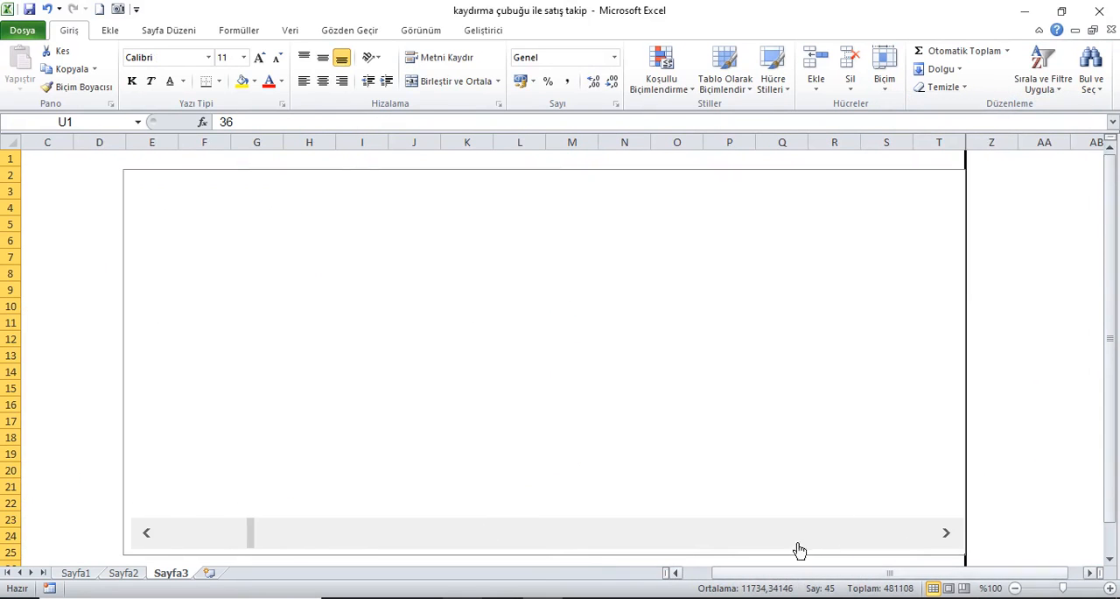
# Step: Set the chart's hidden and empty cell options to show data in hidden rows and columns (Gizli satır ve sütunlardaki verileri göster)
pyautogui.click(99, 162)
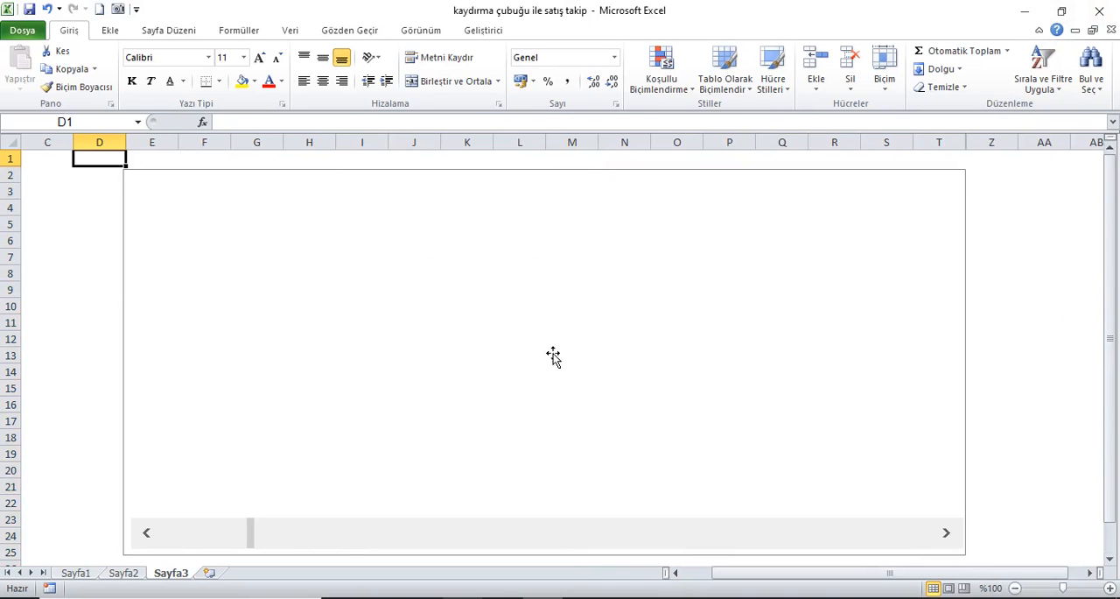
pyautogui.click(525, 341)
pyautogui.rightClick(523, 342)
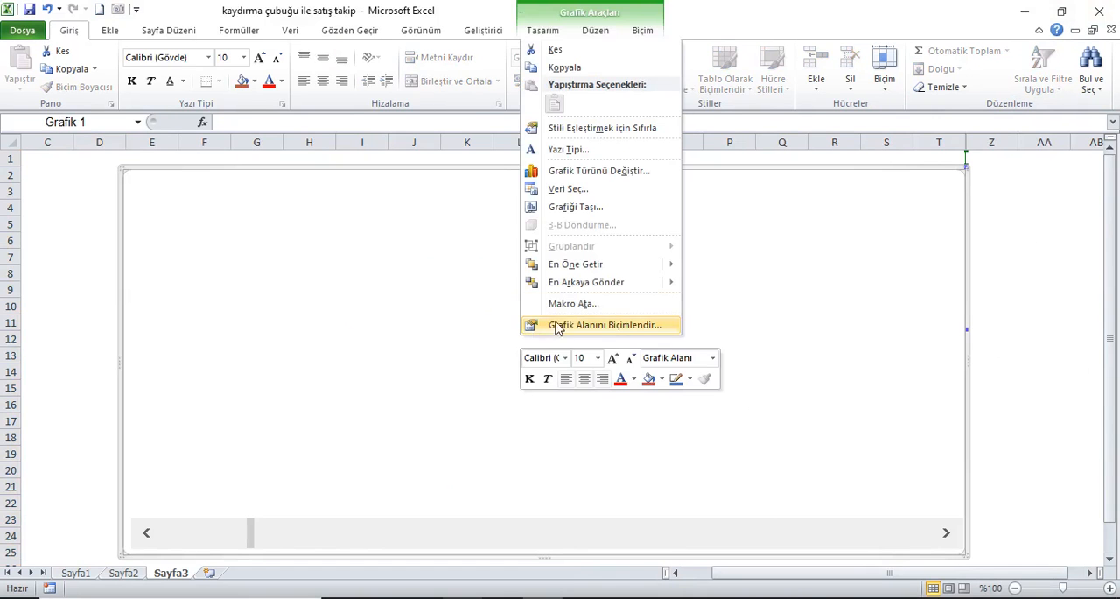
pyautogui.click(580, 189)
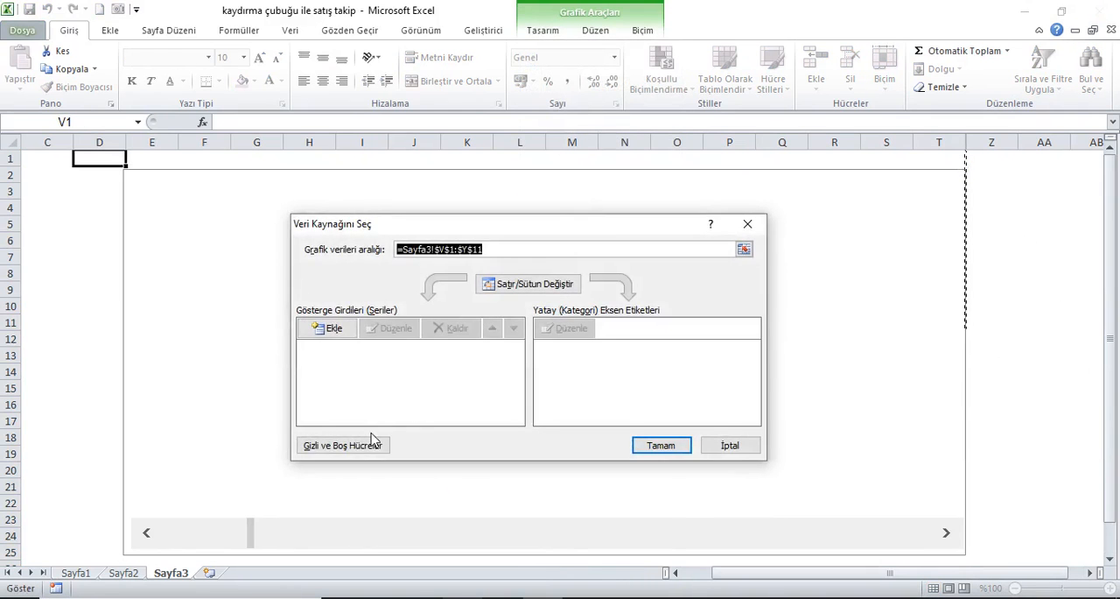
pyautogui.click(371, 442)
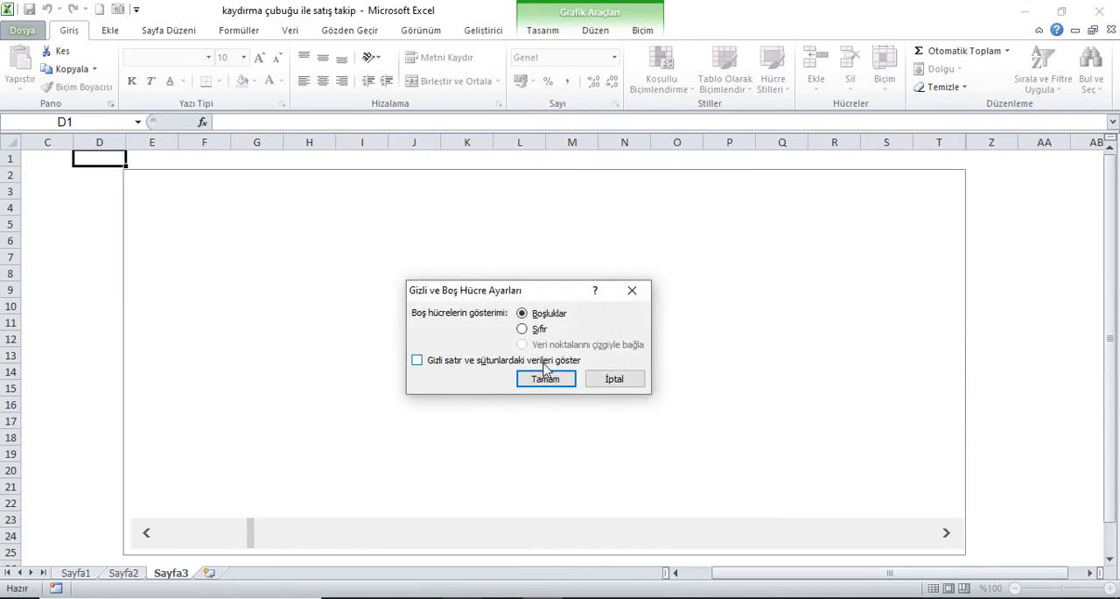
pyautogui.click(419, 360)
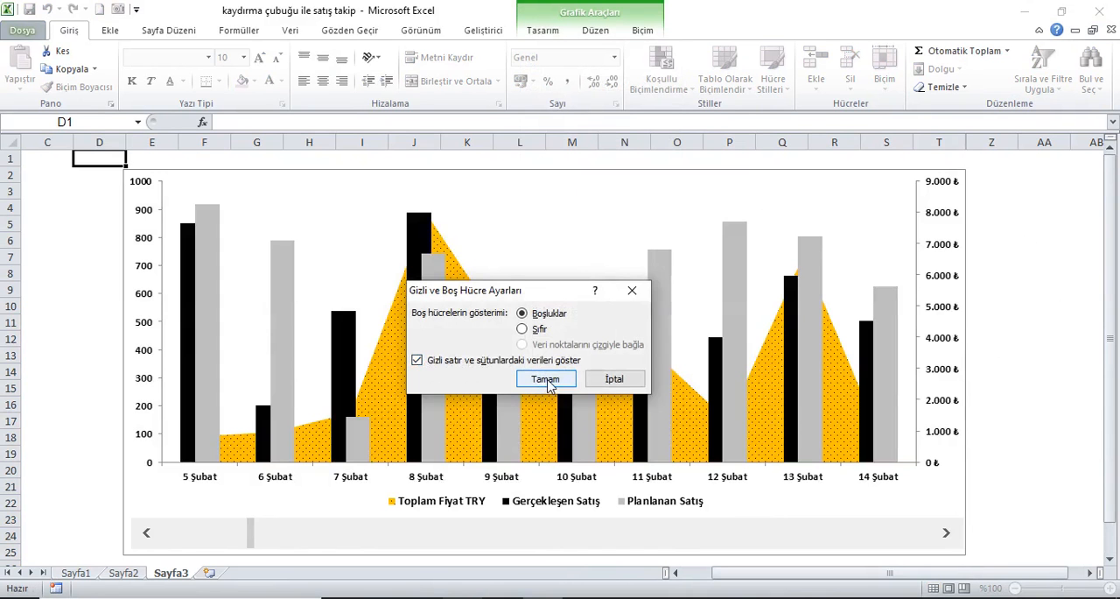
pyautogui.click(546, 381)
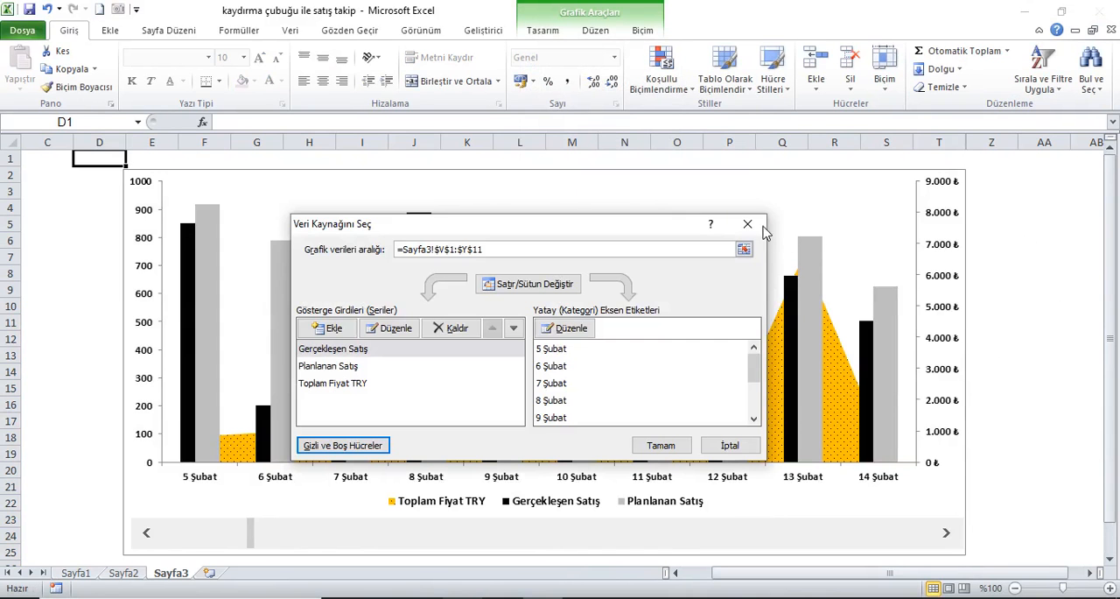
pyautogui.click(662, 445)
# Step: Test the chart with the hidden data columns by advancing the scroll bar to the ten days starting at 13 Şubat
pyautogui.click(947, 533)
pyautogui.click(948, 533)
pyautogui.click(947, 533)
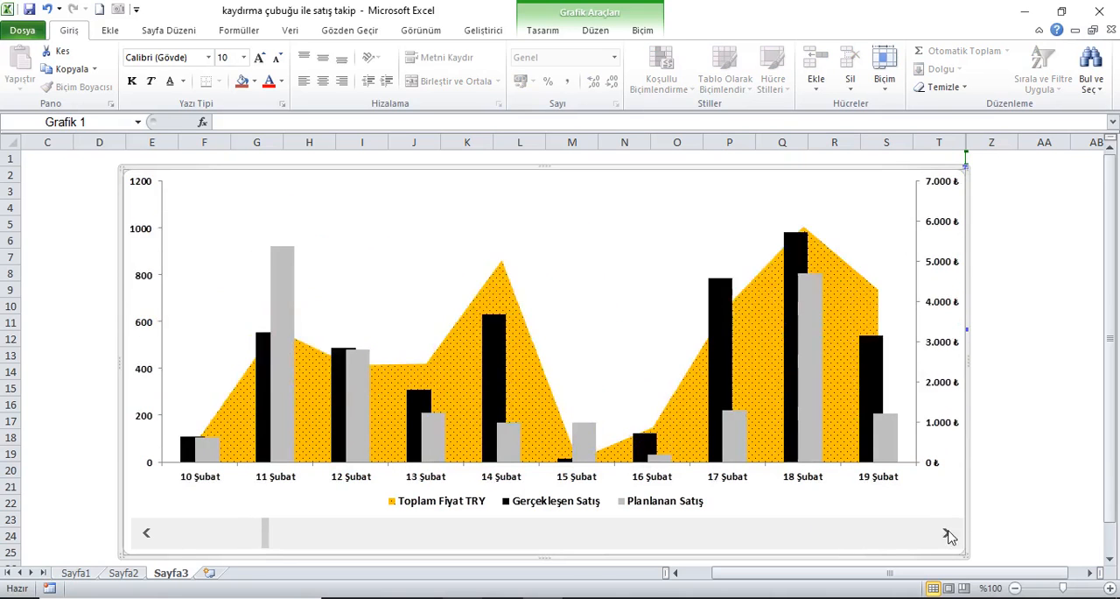
pyautogui.click(946, 533)
pyautogui.click(947, 533)
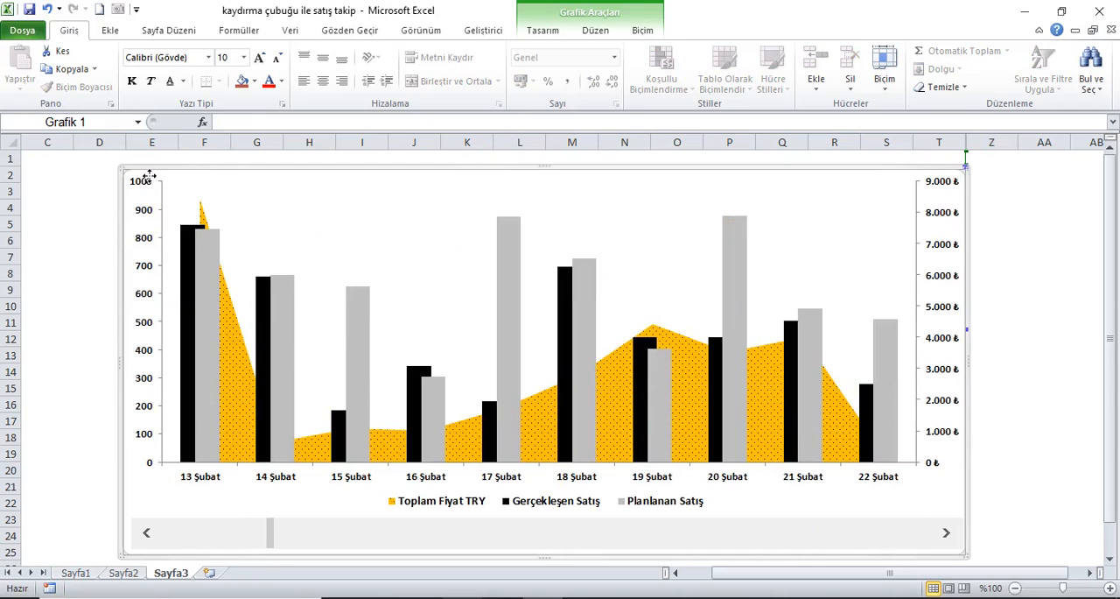
# Step: Select the chart together with its scroll bar and group them into one object (Gruplandır)
pyautogui.hotkey('ctrl', 'a')
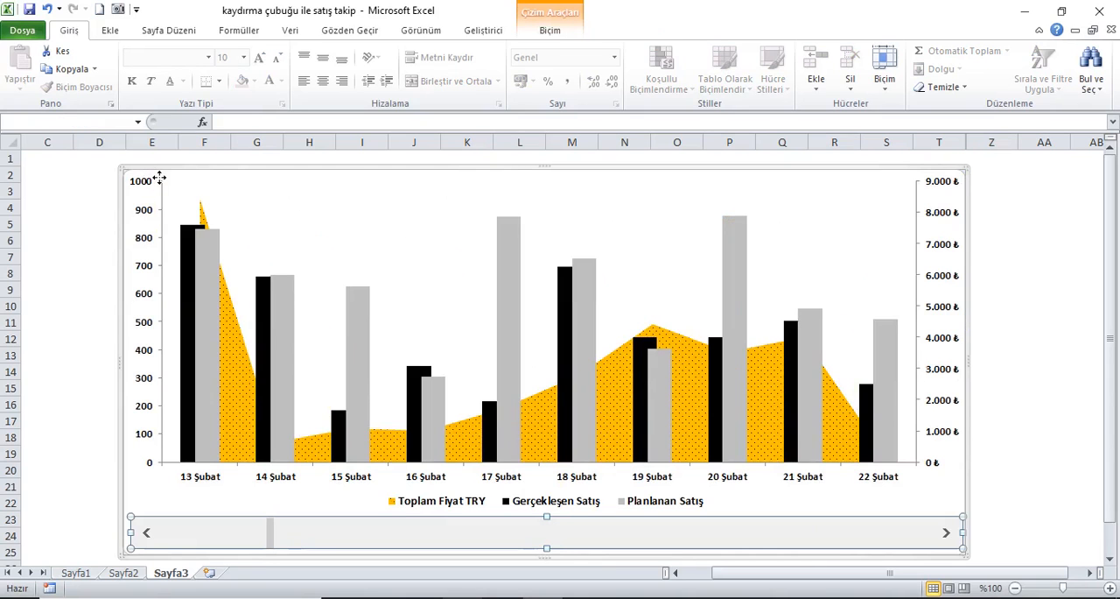
pyautogui.rightClick(160, 176)
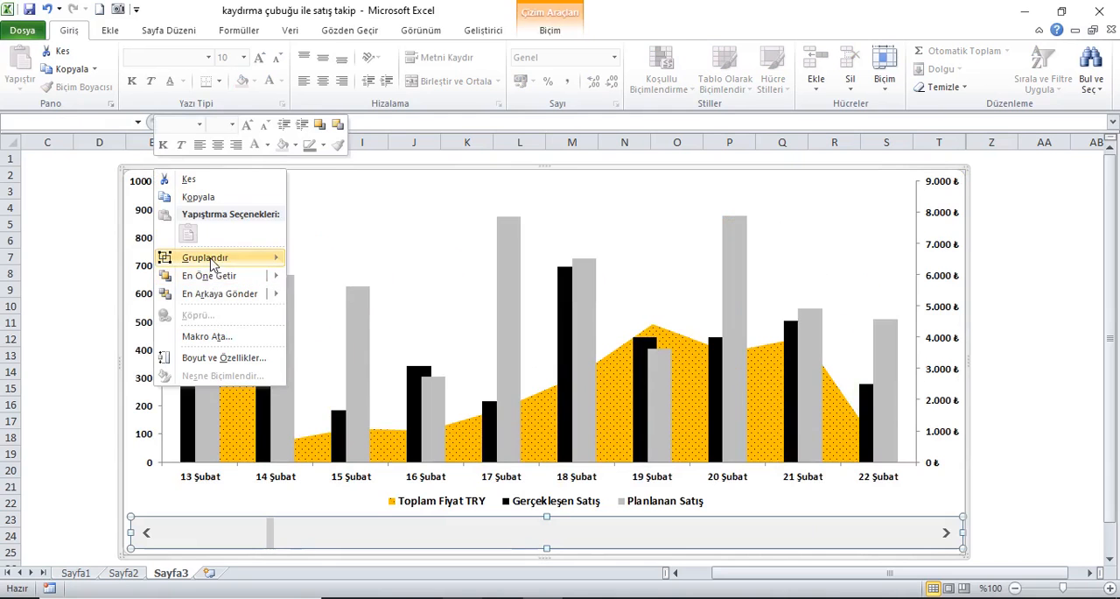
pyautogui.moveTo(210, 257)
pyautogui.click(332, 259)
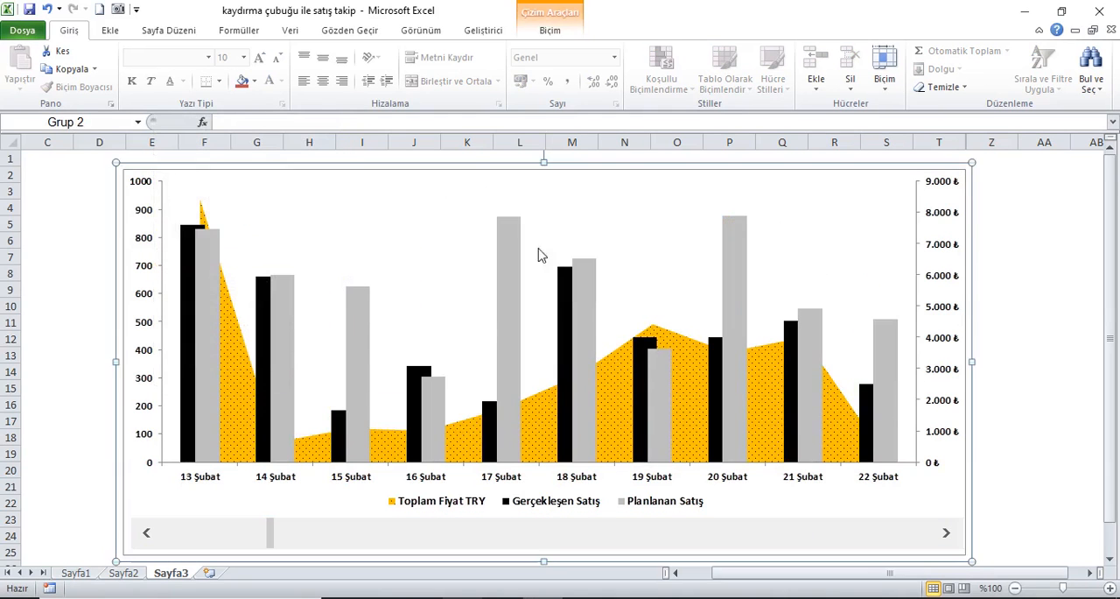
pyautogui.click(1077, 308)
# Step: Test moving the grouped chart and scroll bar as one object, placing it slightly left of its starting position on the sheet
pyautogui.click(851, 180)
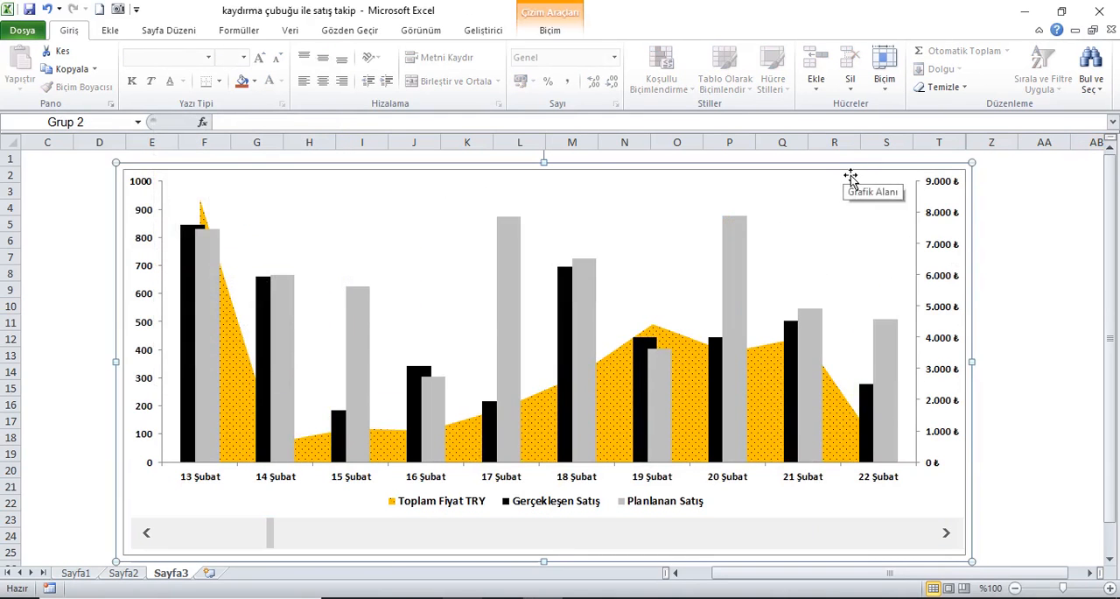
pyautogui.moveTo(851, 180); pyautogui.dragTo(807, 183)
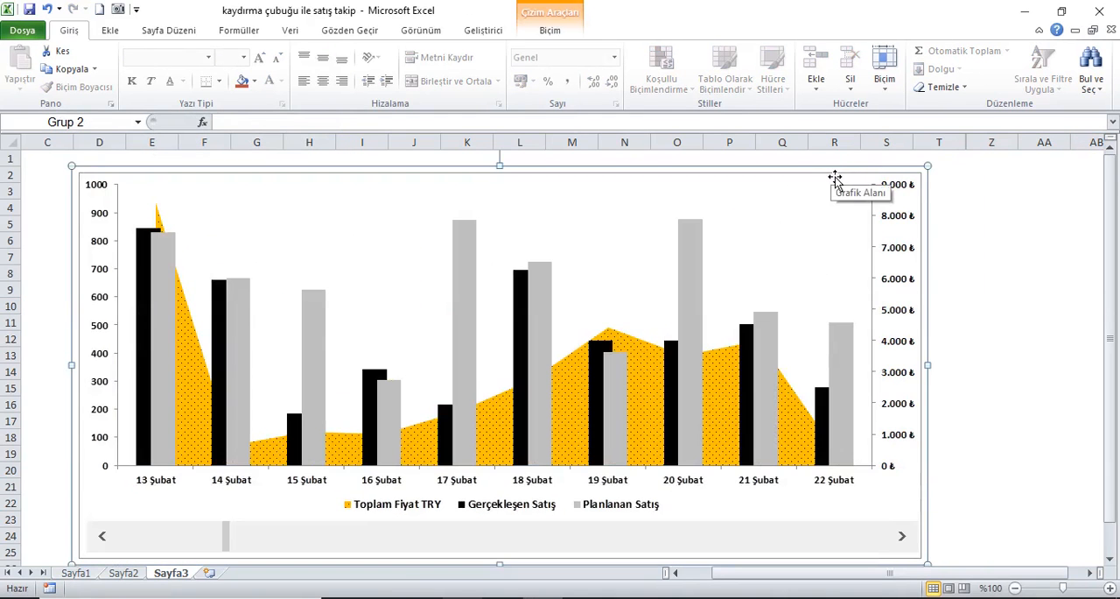
pyautogui.moveTo(835, 178); pyautogui.dragTo(870, 174)
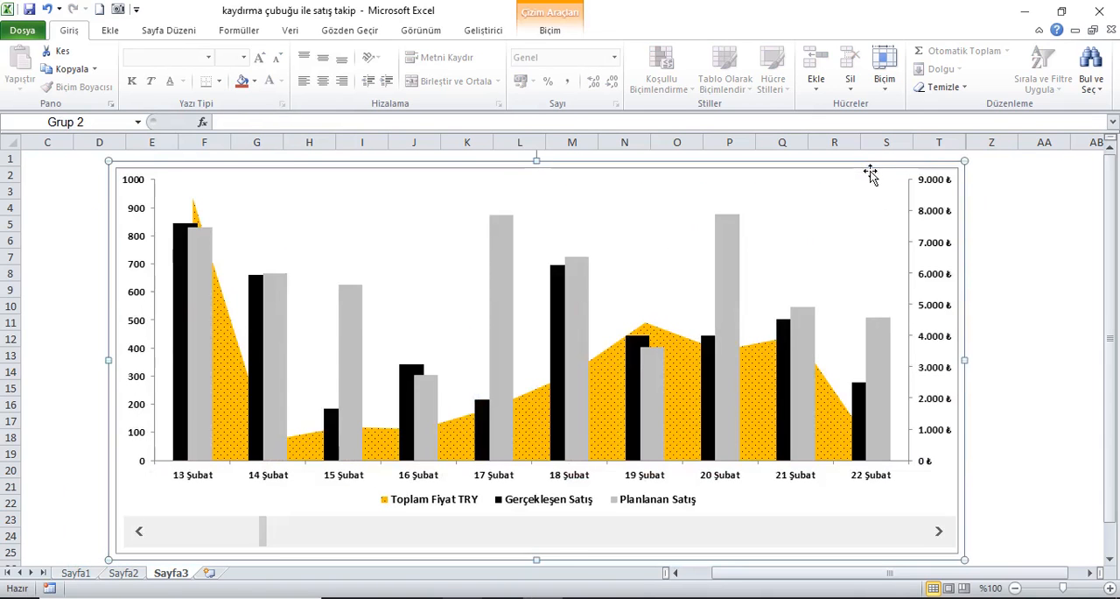
pyautogui.click(860, 175)
pyautogui.moveTo(859, 174); pyautogui.dragTo(856, 172)
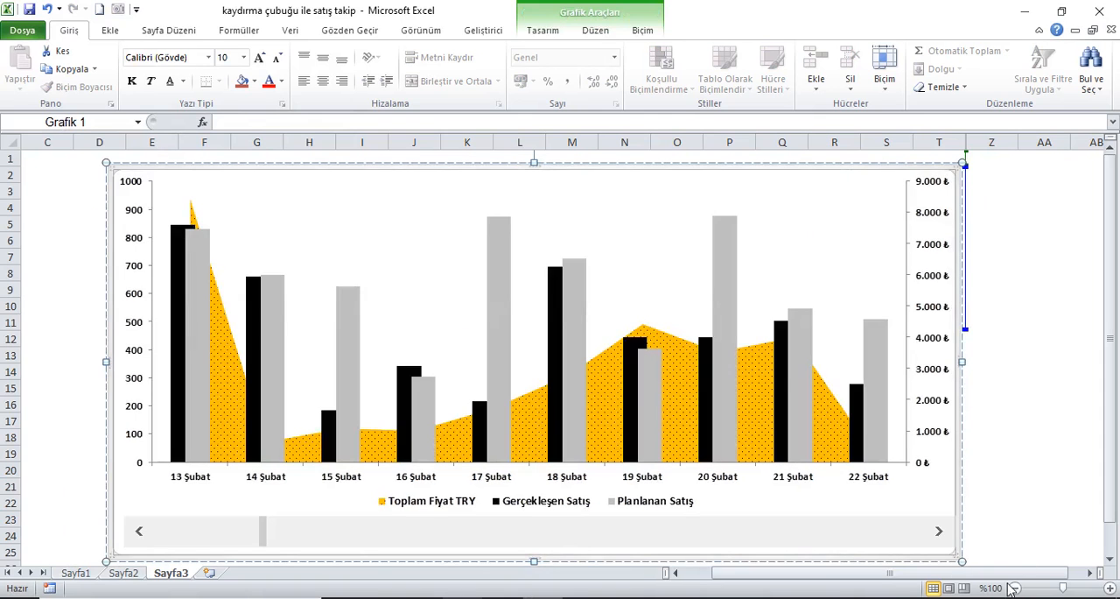
# Step: Test the grouped scroll bar by advancing the chart to the ten days starting at 21 Şubat, and deselect the chart
pyautogui.click(939, 531)
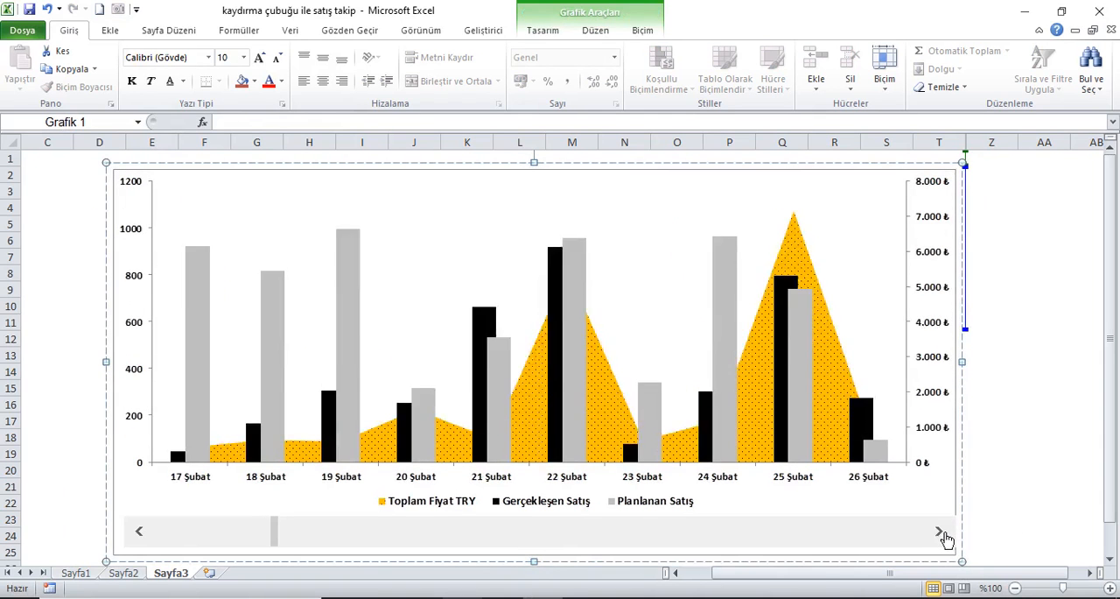
pyautogui.click(941, 533)
pyautogui.click(941, 532)
pyautogui.click(941, 532)
pyautogui.click(942, 533)
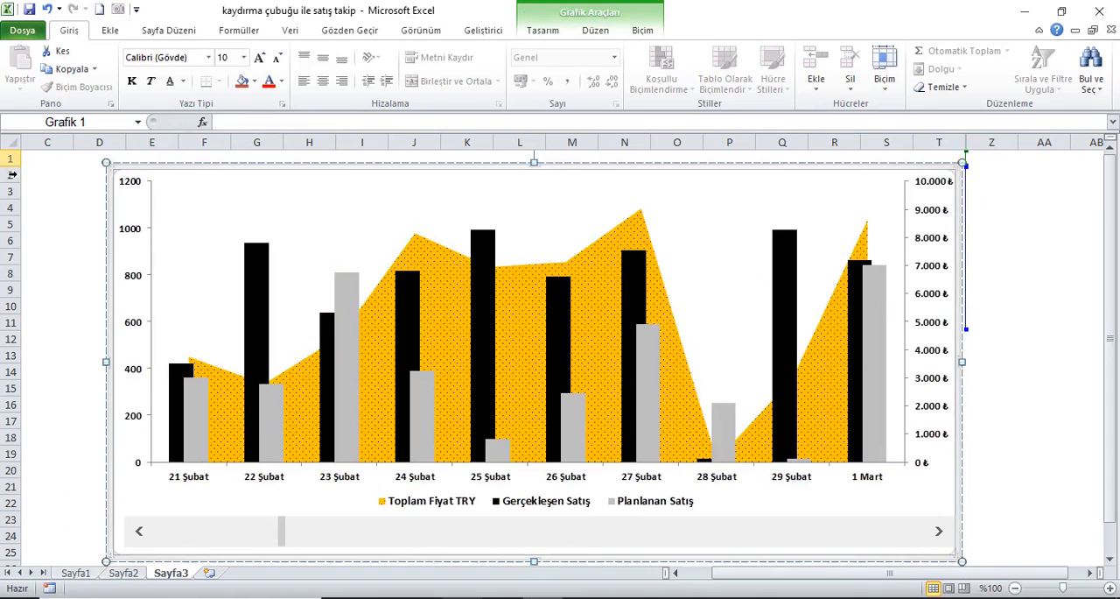
pyautogui.click(47, 164)
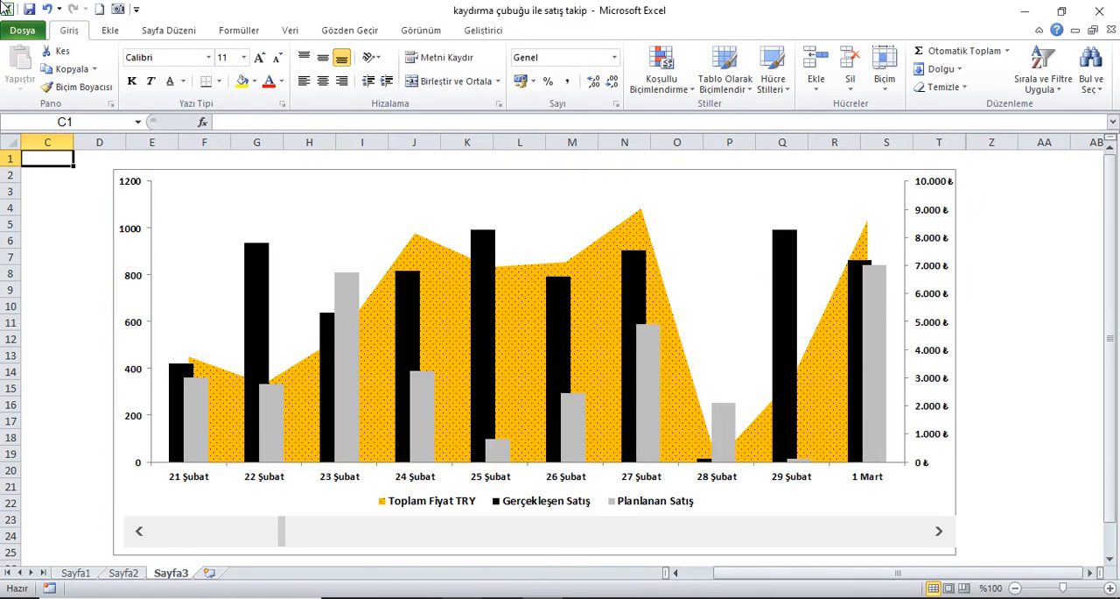